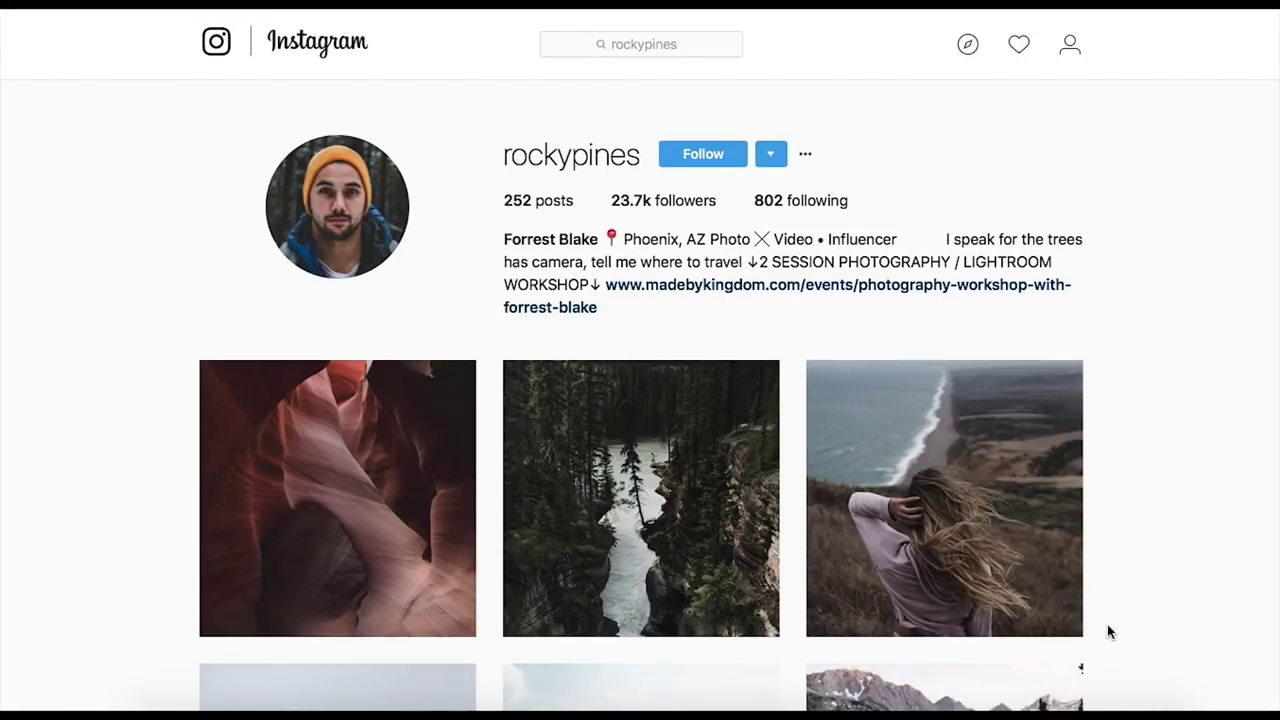
- Set the road photo's exposure to +0.40, temperature to 5,800 and tint to 0
scroll(1108, 626, "down", 3)
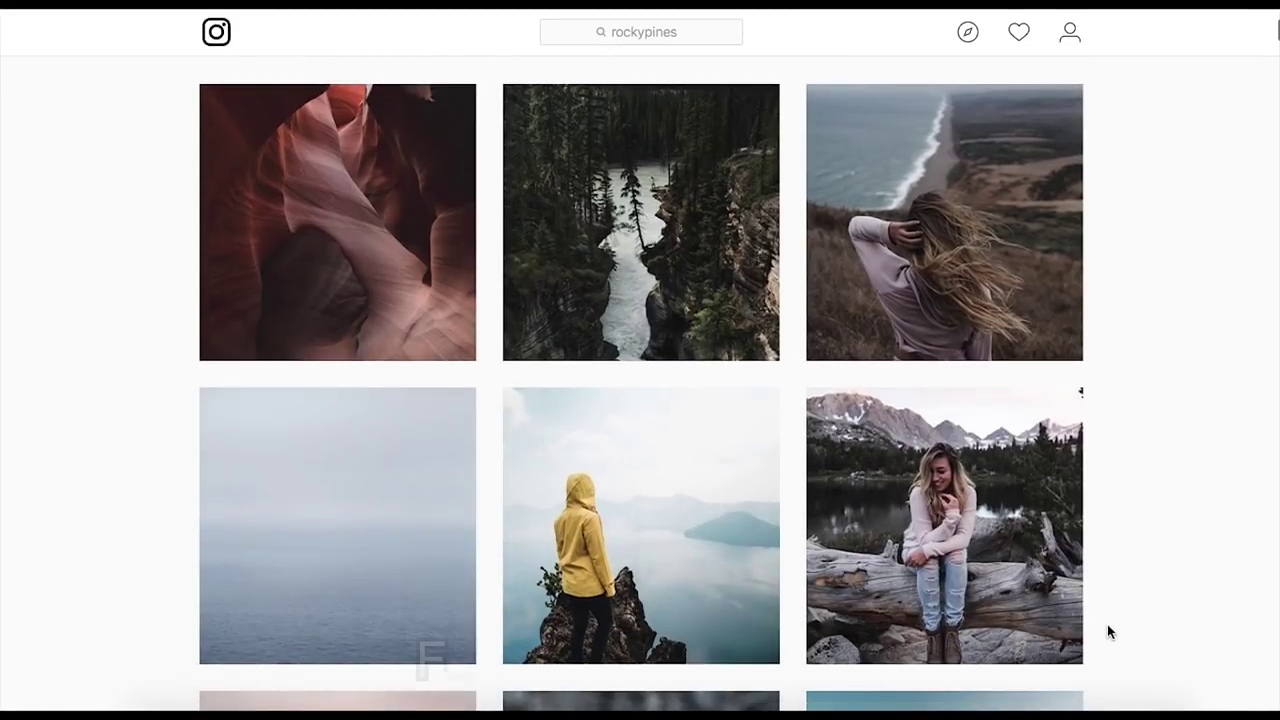
scroll(1108, 630, "down", 2)
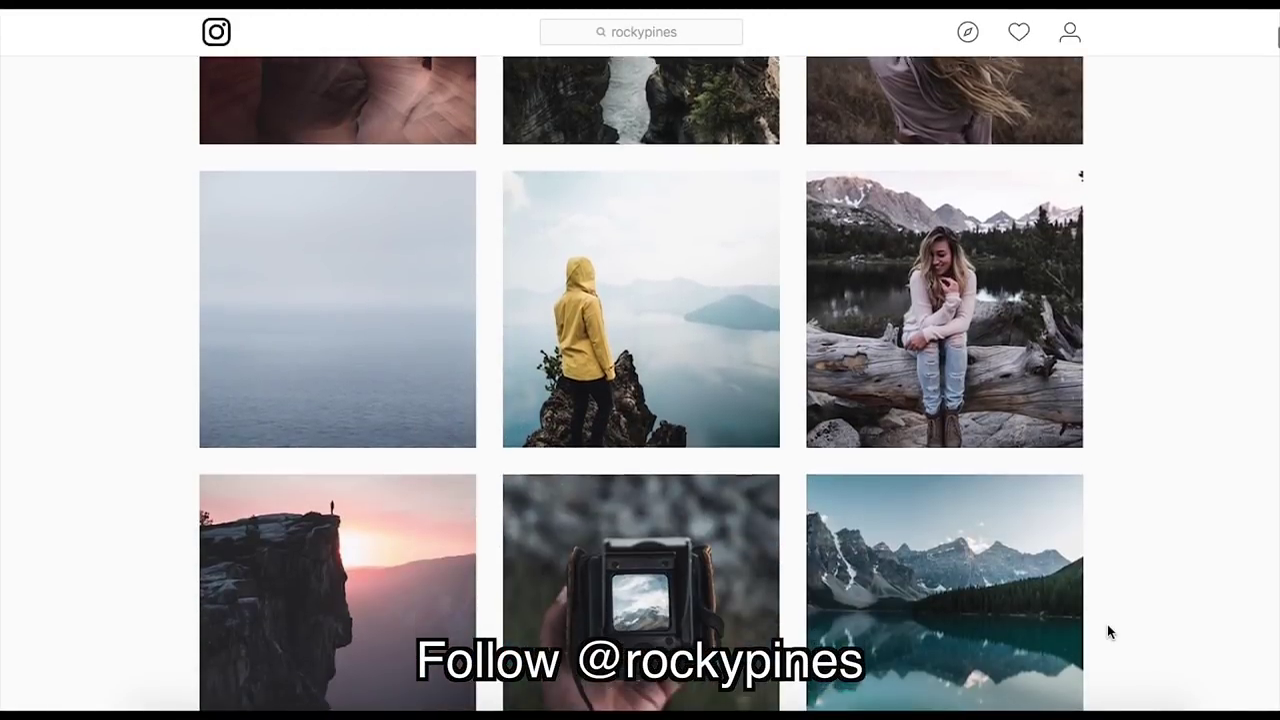
scroll(1108, 630, "down", 1)
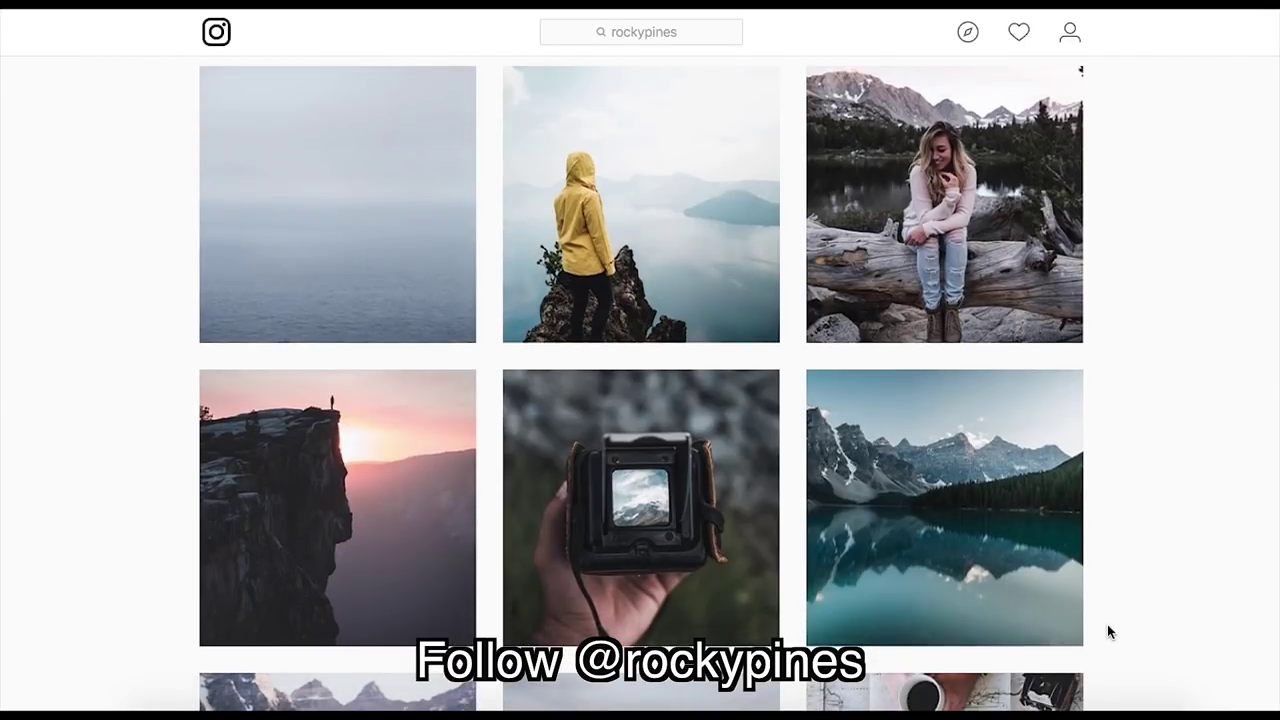
scroll(1108, 630, "down", 3)
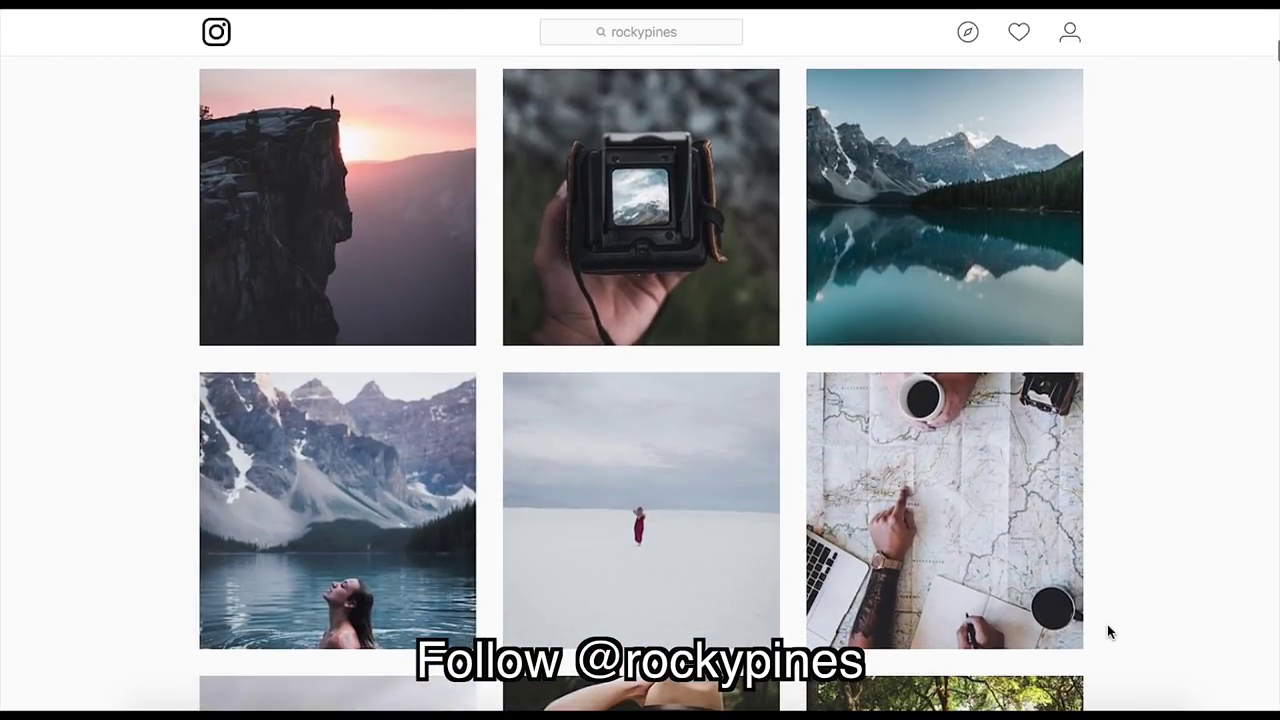
scroll(1107, 625, "down", 3)
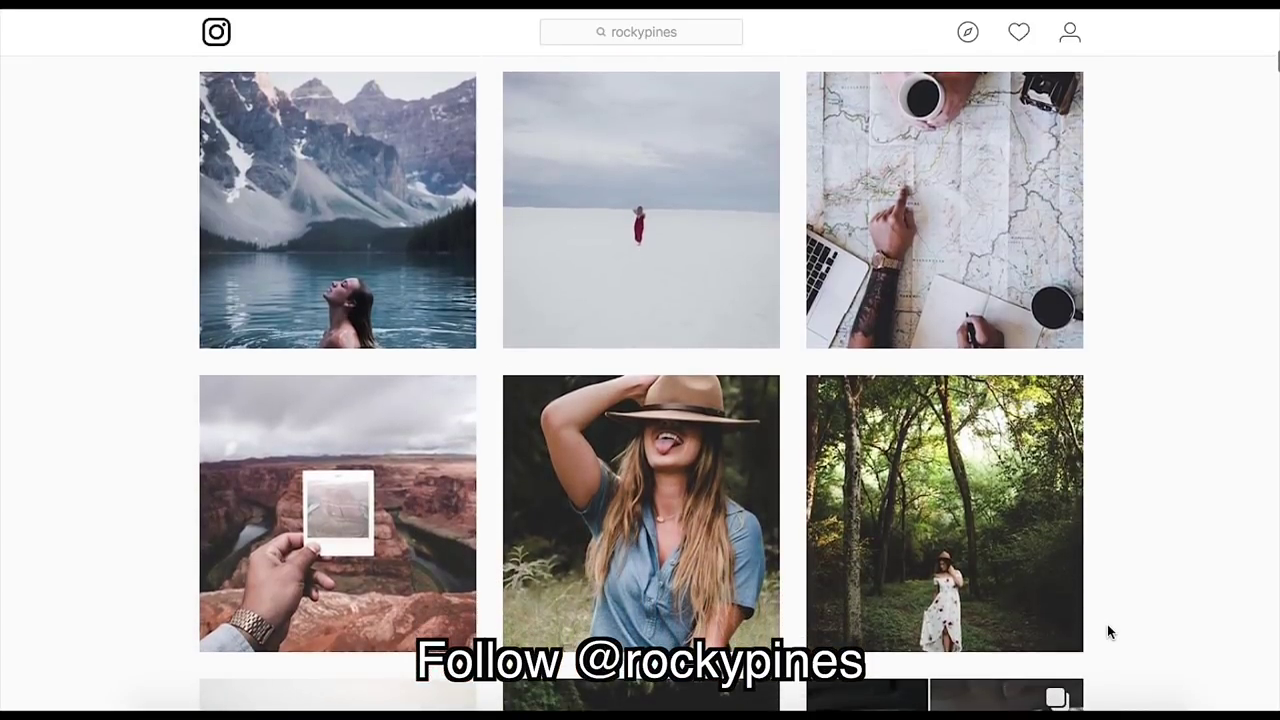
scroll(1108, 626, "down", 3)
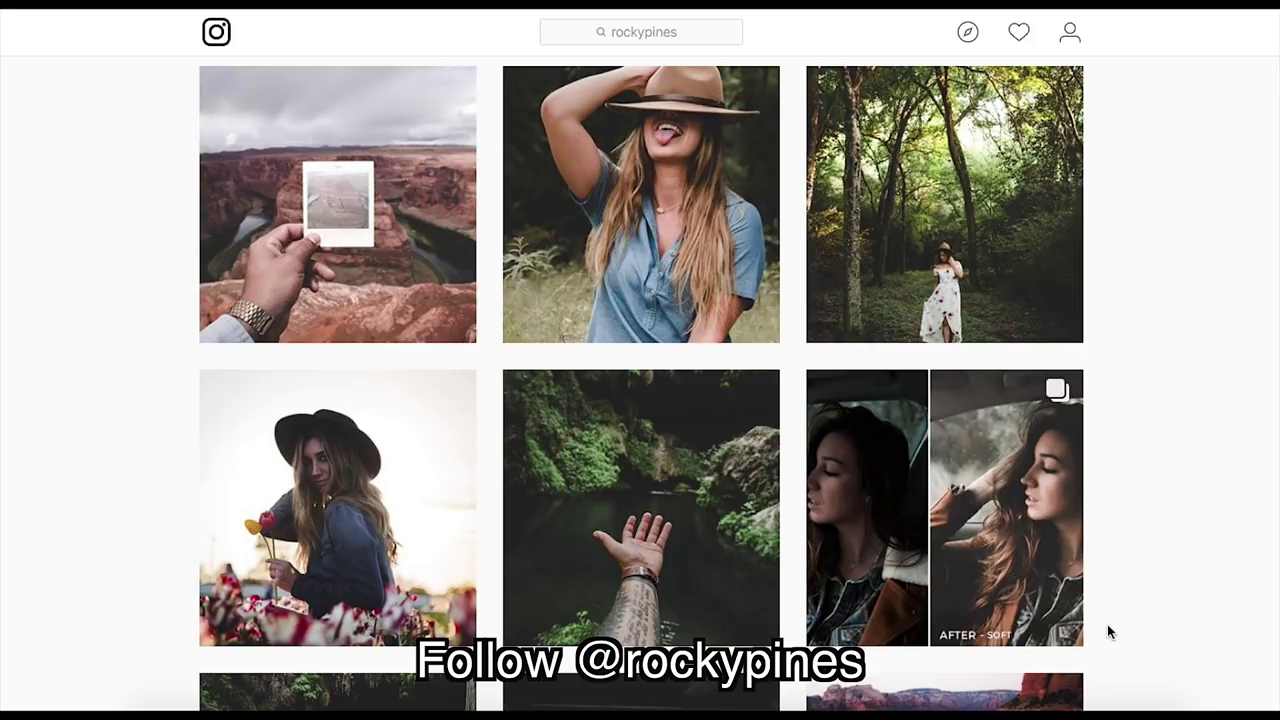
scroll(1108, 626, "down", 3)
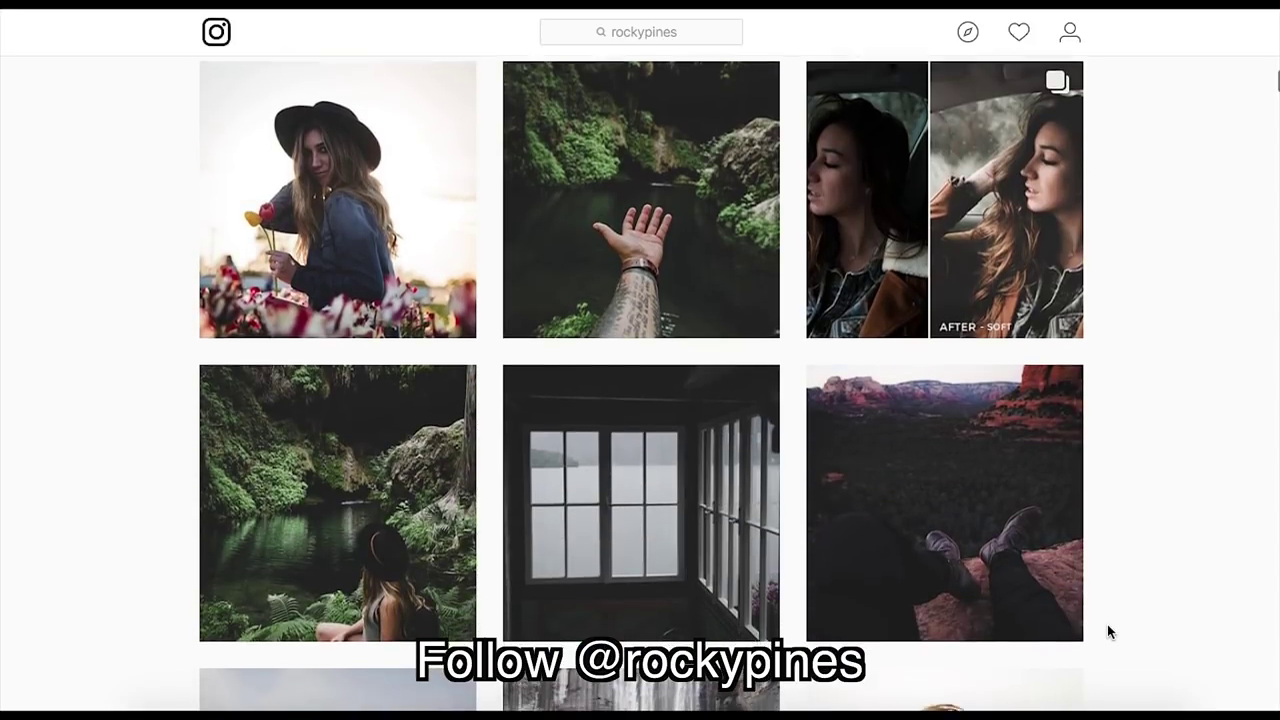
scroll(1108, 626, "down", 3)
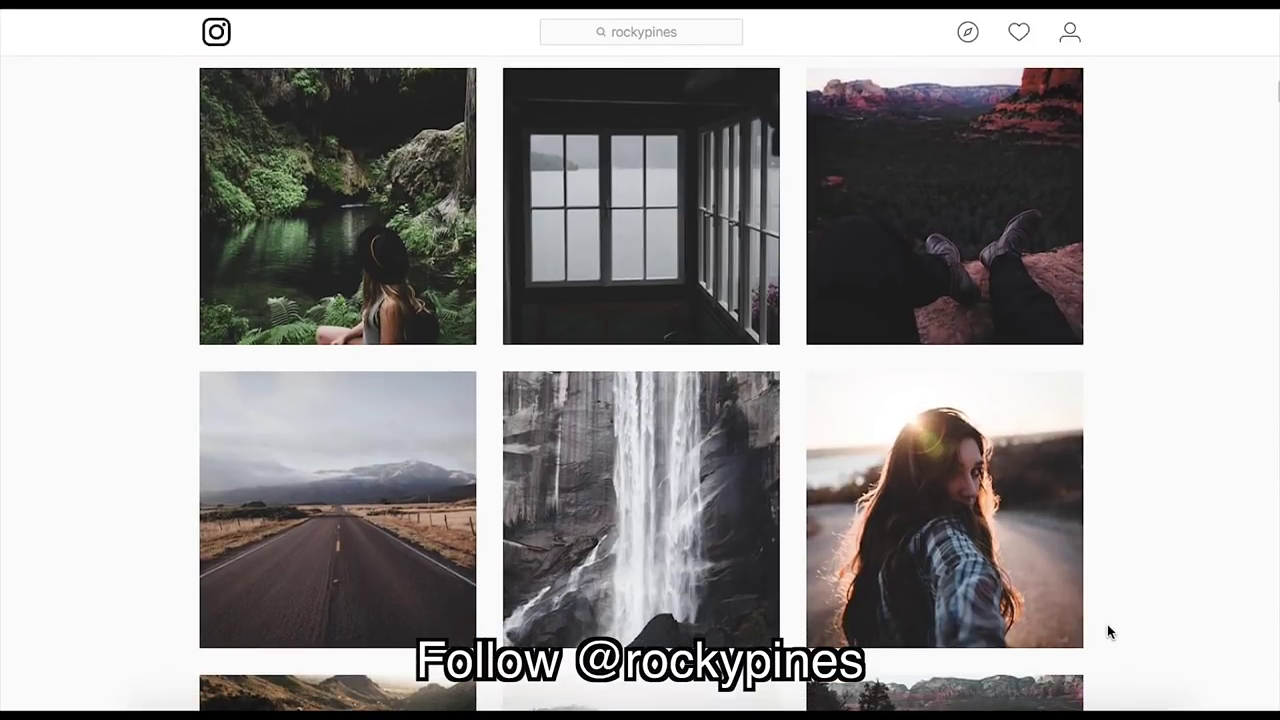
scroll(1108, 627, "down", 3)
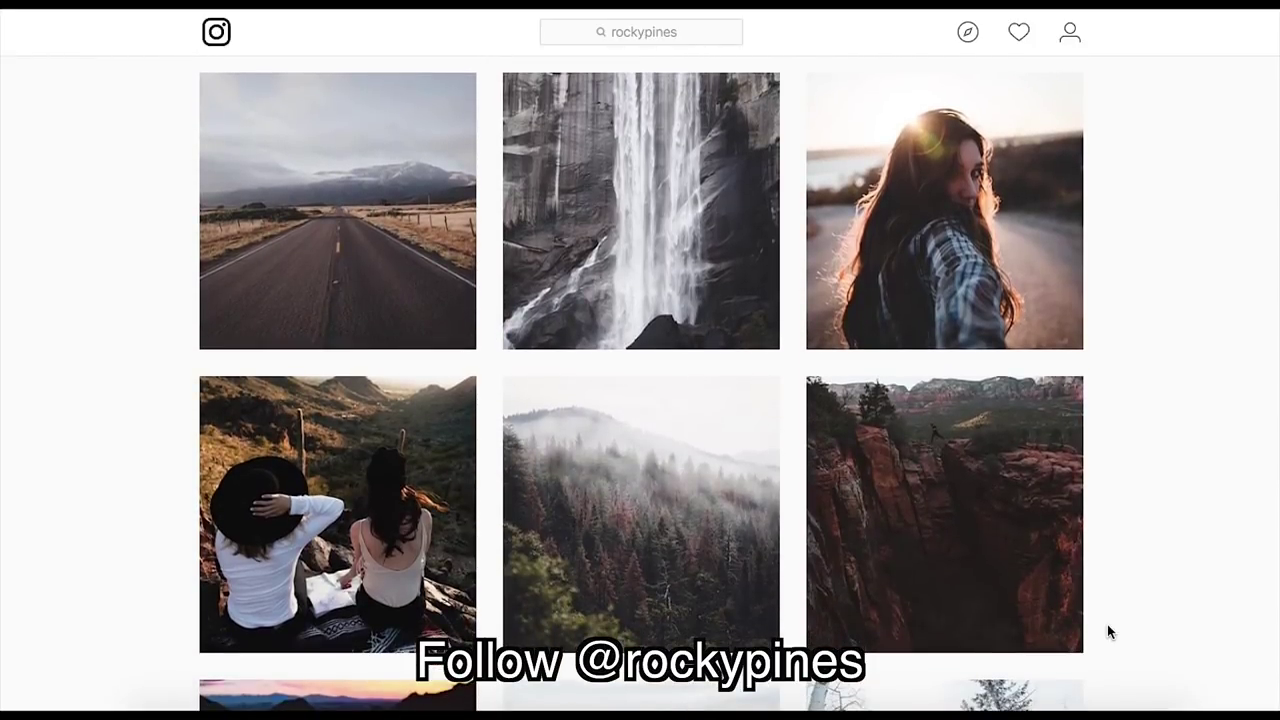
scroll(1108, 626, "down", 3)
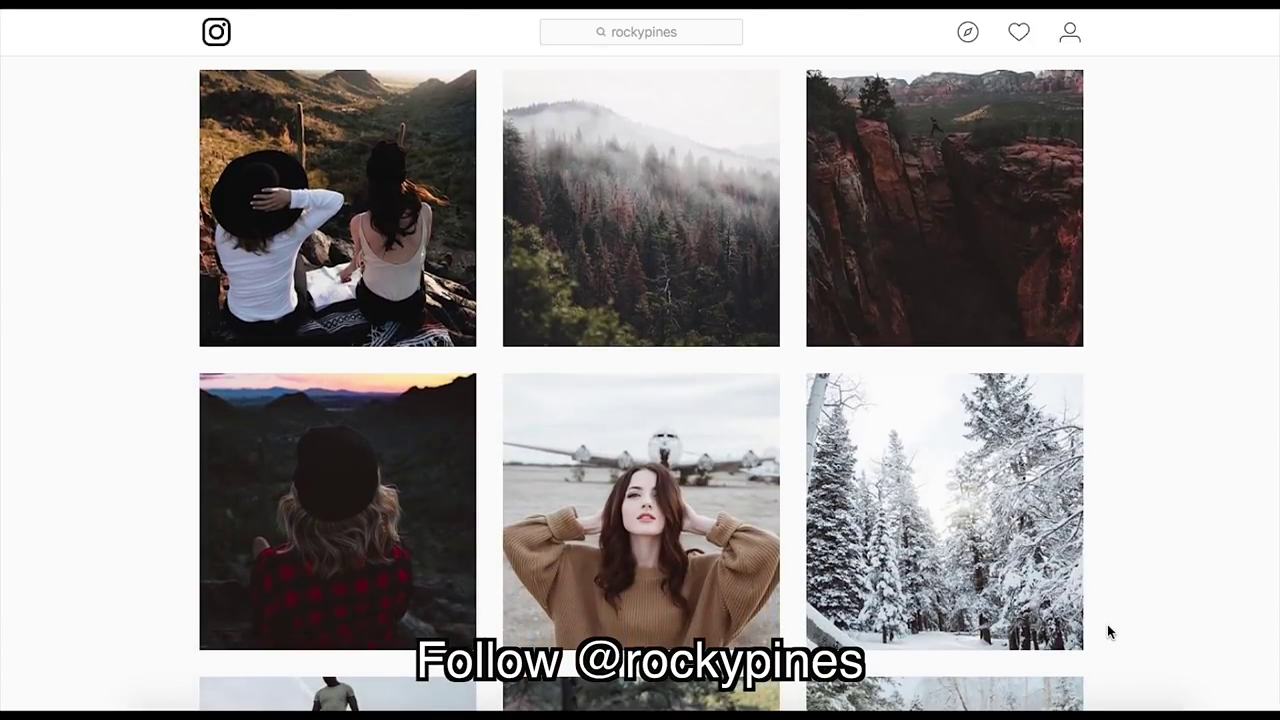
scroll(1108, 631, "down", 3)
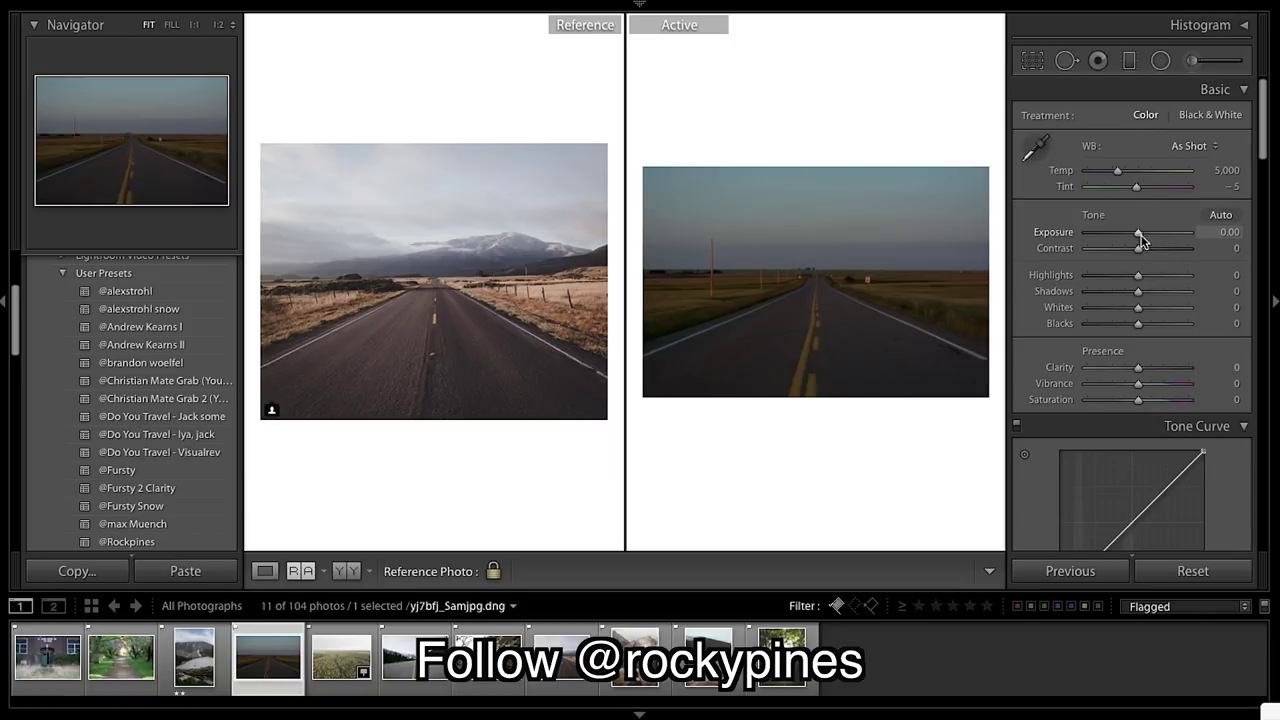
left_click_drag(1141, 238, 1146, 238)
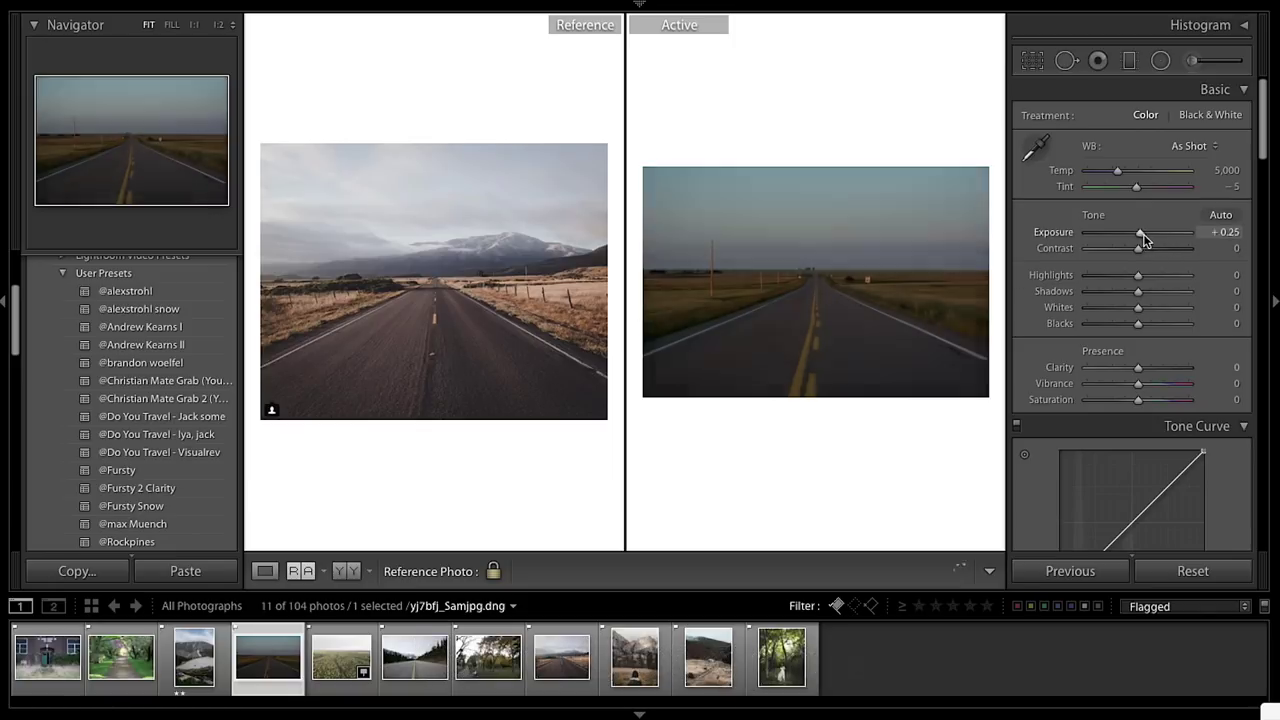
left_click(1233, 171)
type("5")
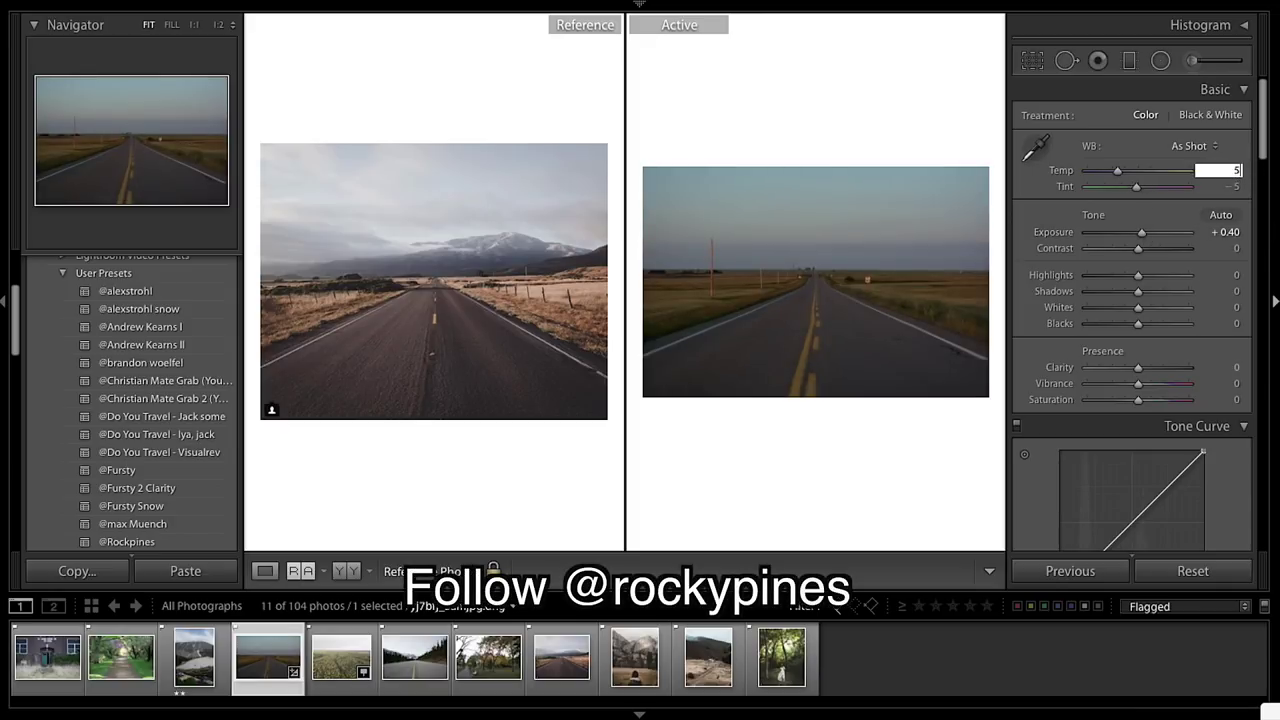
type(",800")
key("Return")
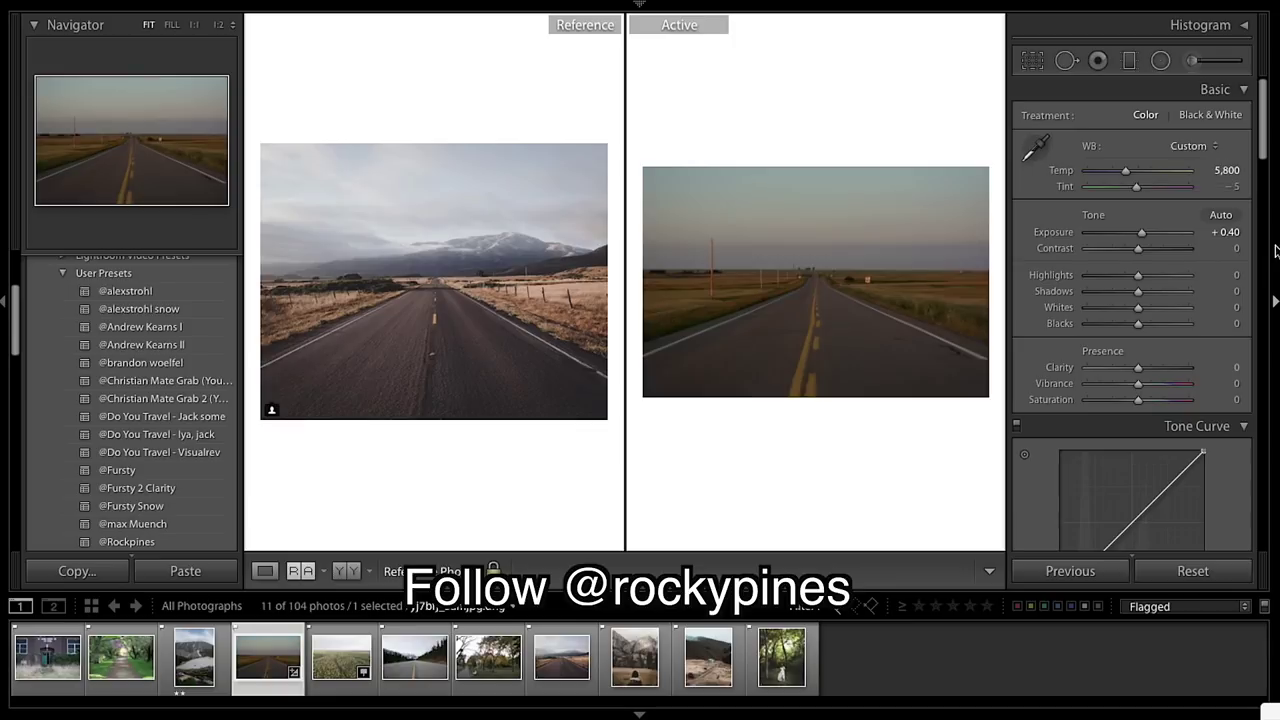
left_click(1233, 187)
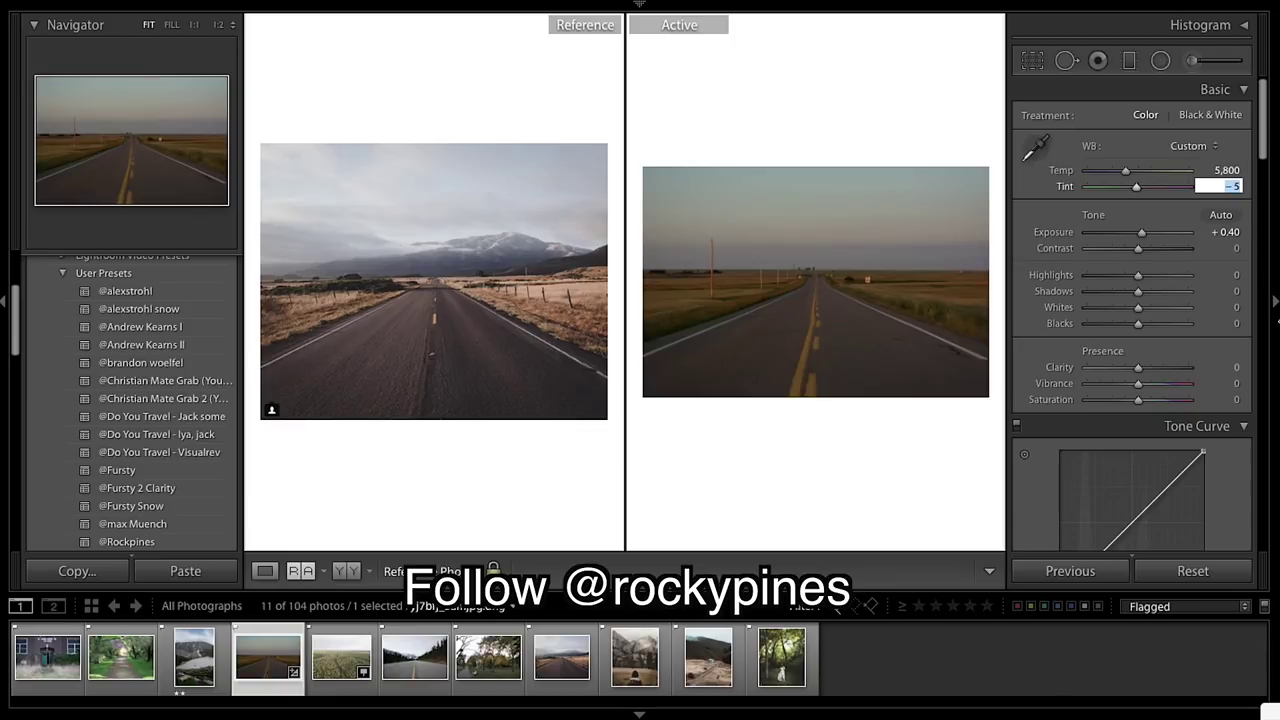
type("0")
key("Return")
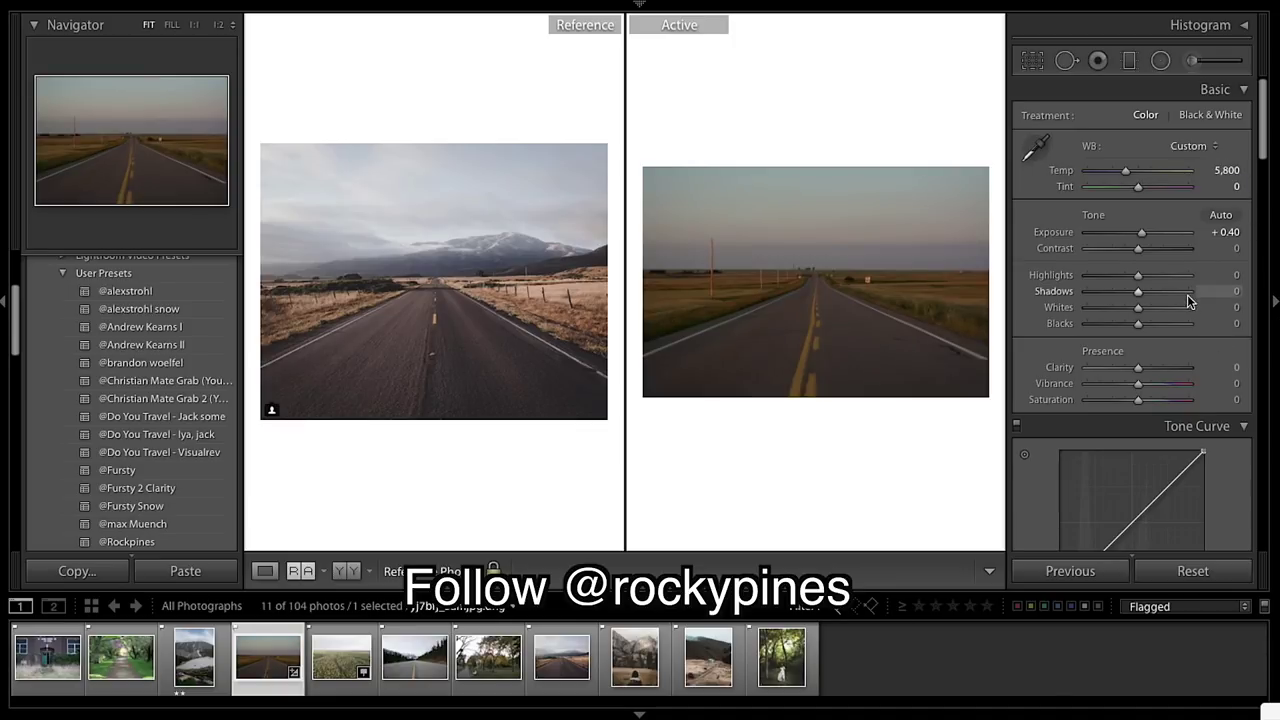
- Set highlights −5, shadows +68, whites +79, blacks −75, vibrance +15 and saturation −38
scroll(1189, 297, "down", 2)
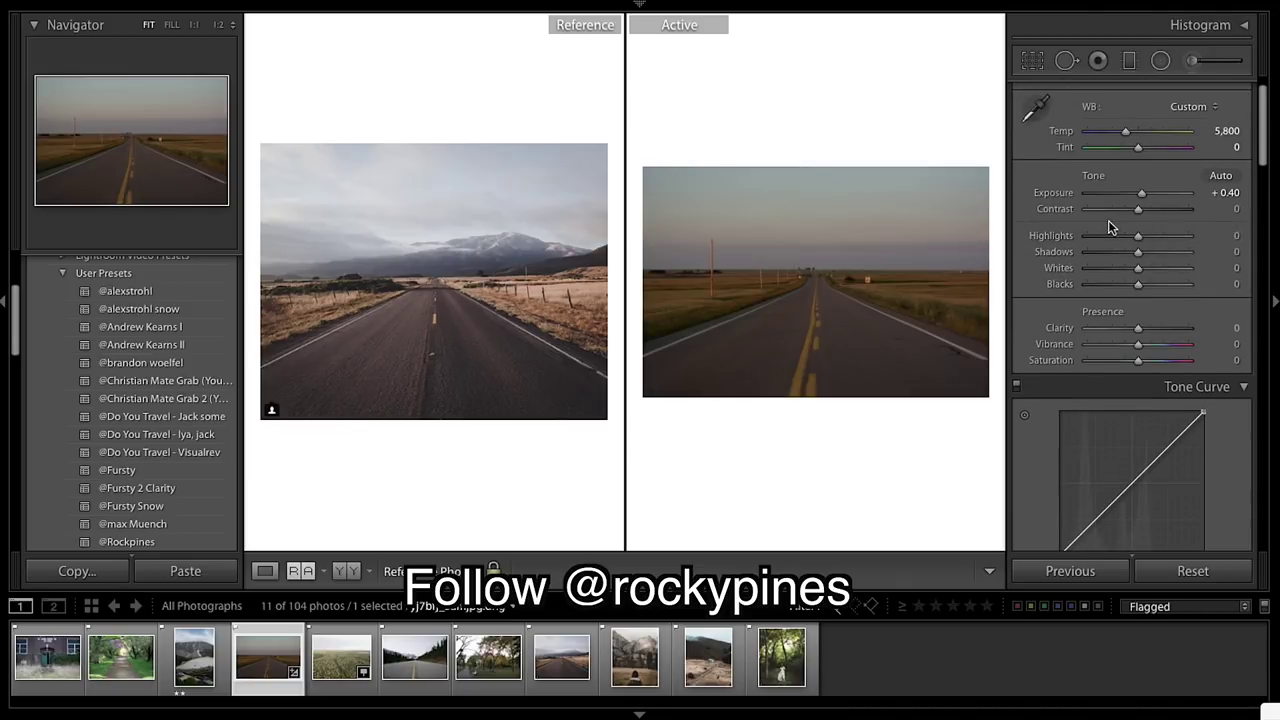
left_click_drag(1138, 237, 1136, 241)
left_click_drag(1140, 256, 1178, 257)
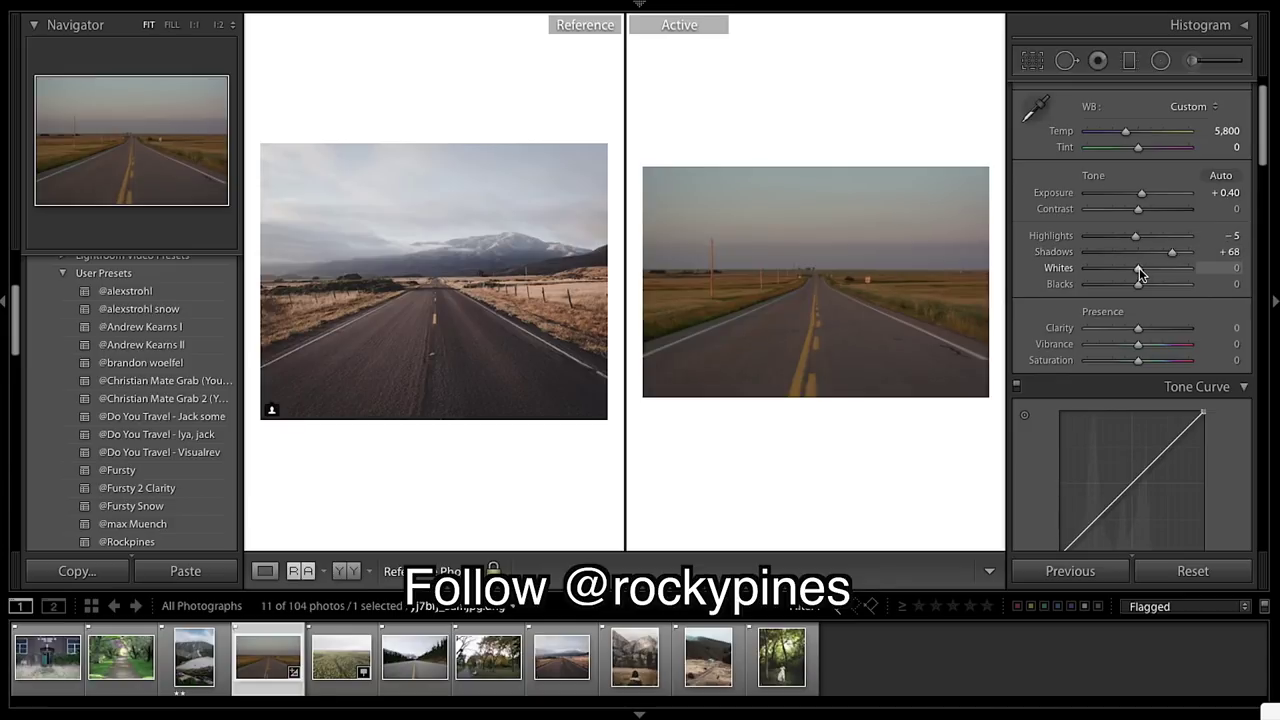
left_click_drag(1140, 272, 1180, 272)
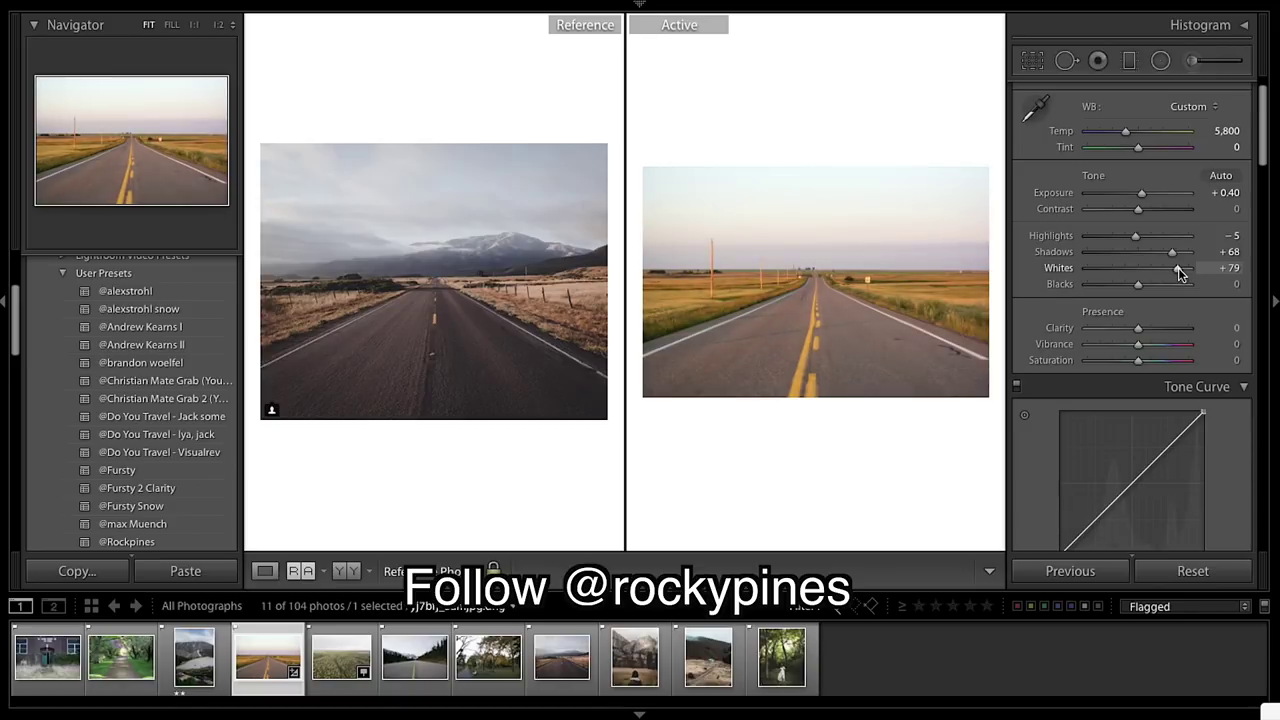
left_click_drag(1137, 285, 1101, 288)
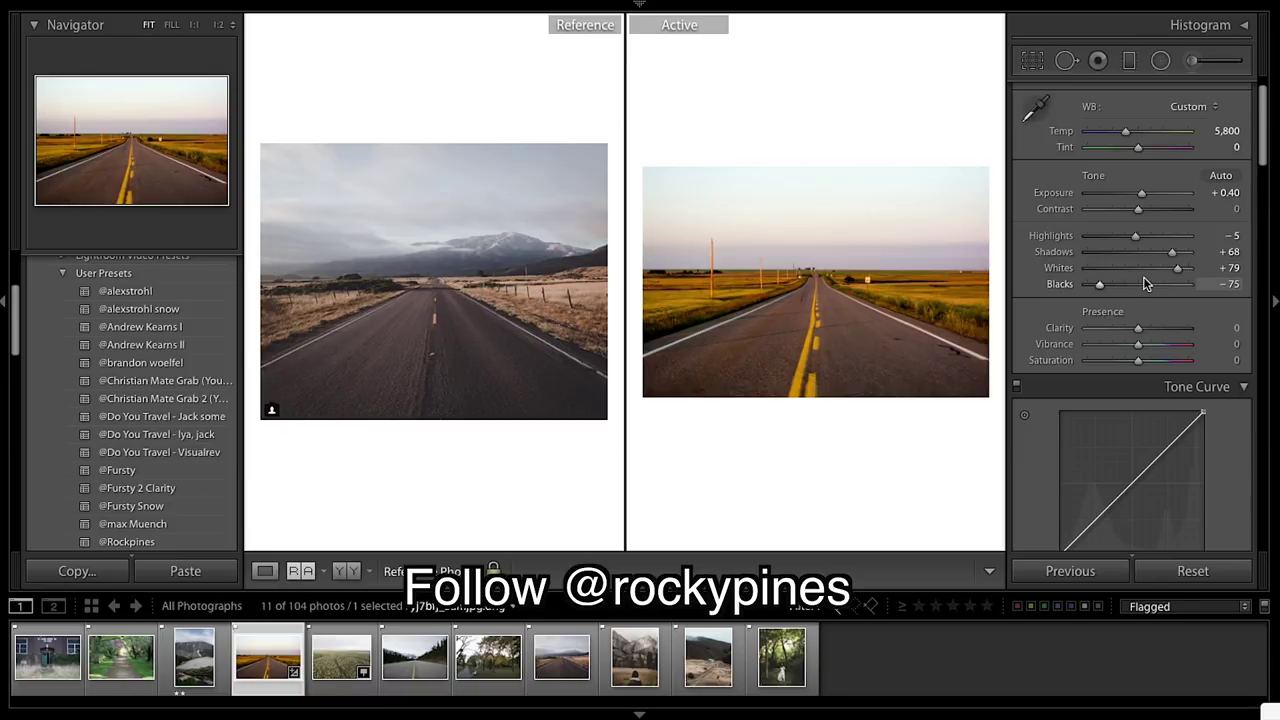
scroll(1155, 313, "down", 1)
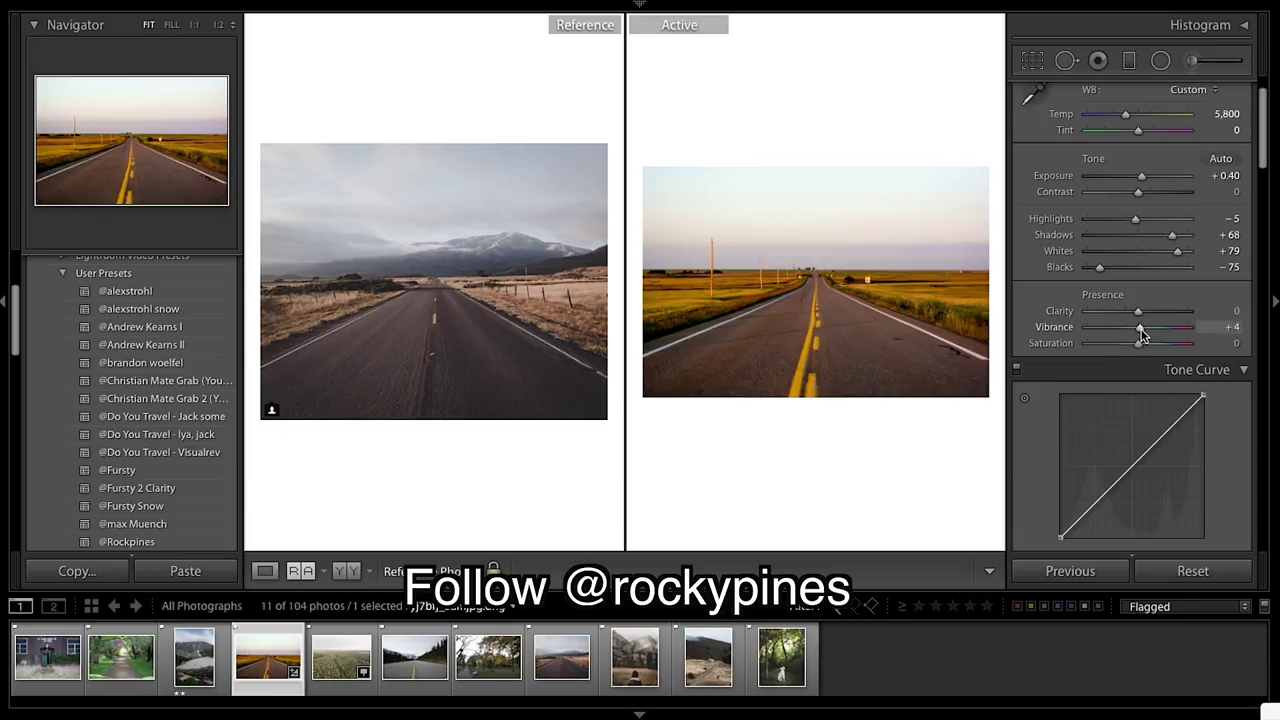
left_click_drag(1139, 329, 1145, 334)
left_click_drag(1146, 328, 1118, 347)
- Add midtone, upper and shadow points to the tone curve and lift the black point
left_click(1130, 467)
left_click(1168, 432)
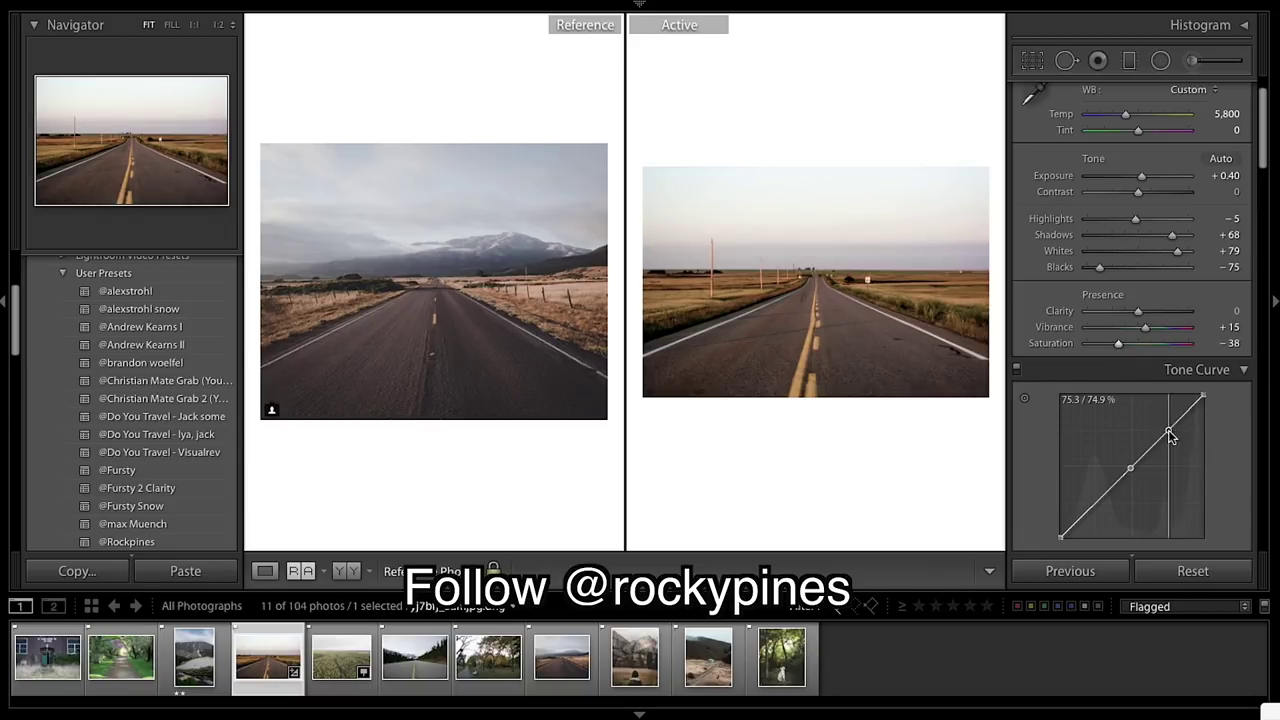
left_click(1103, 500)
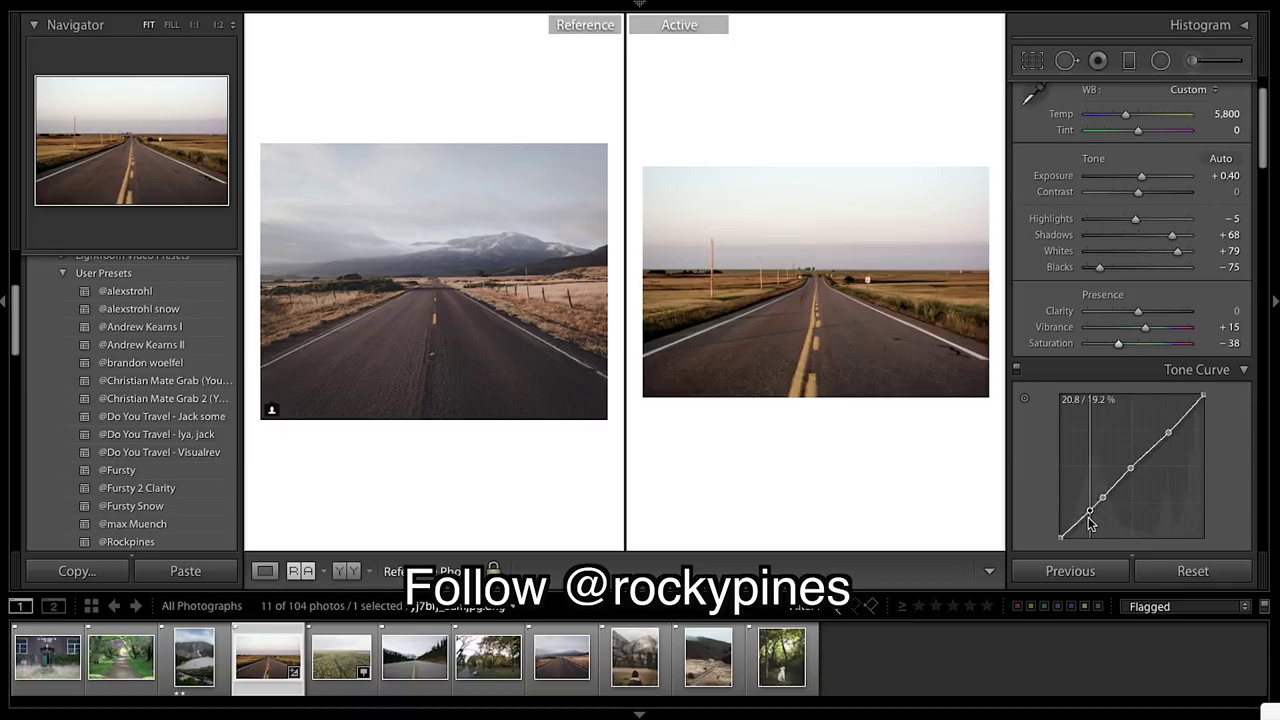
left_click(1089, 517)
left_click_drag(1060, 536, 1081, 510)
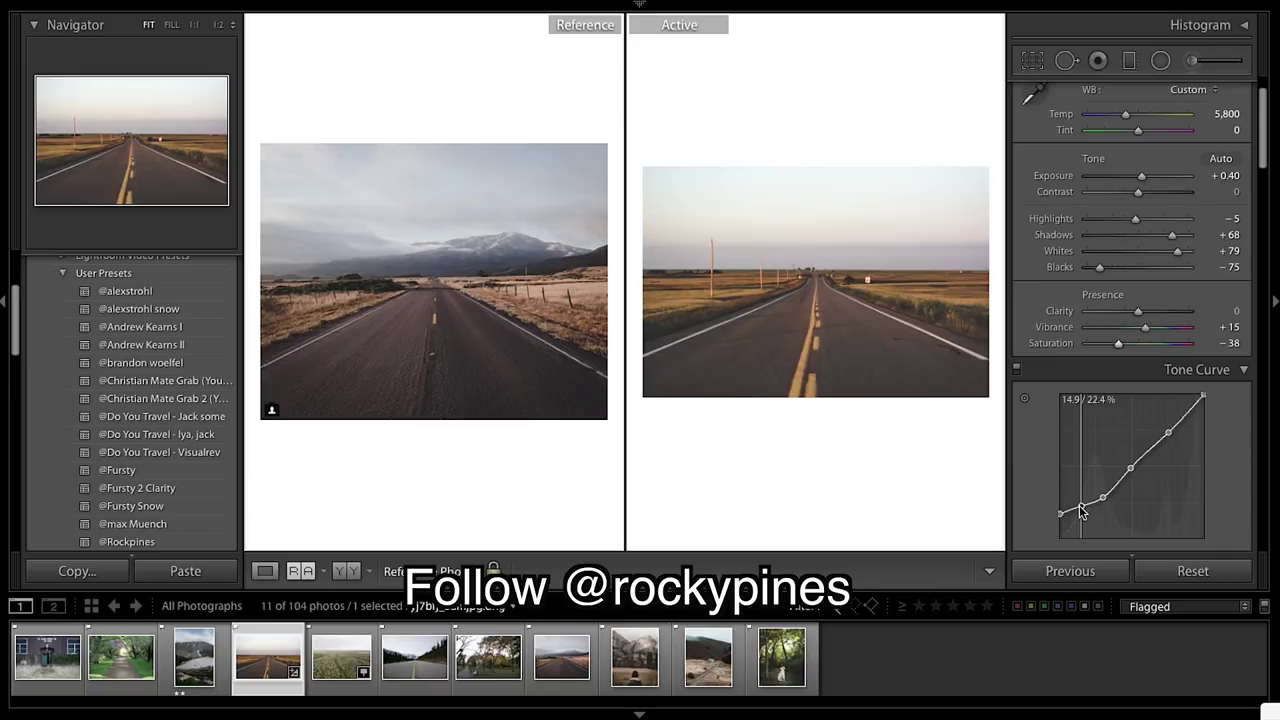
- Delete the upper curve point, lower the white point slightly and refine the shadow point
right_click(1130, 468)
left_click(1153, 477)
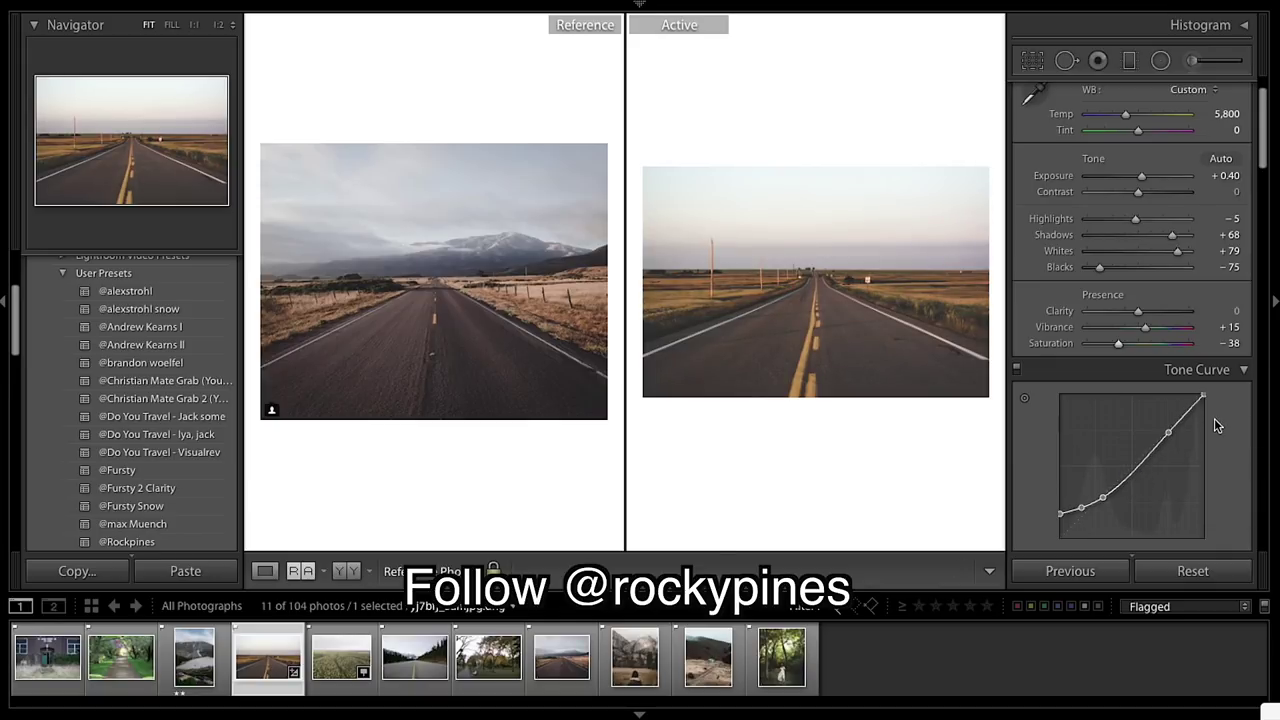
left_click_drag(1203, 396, 1169, 433)
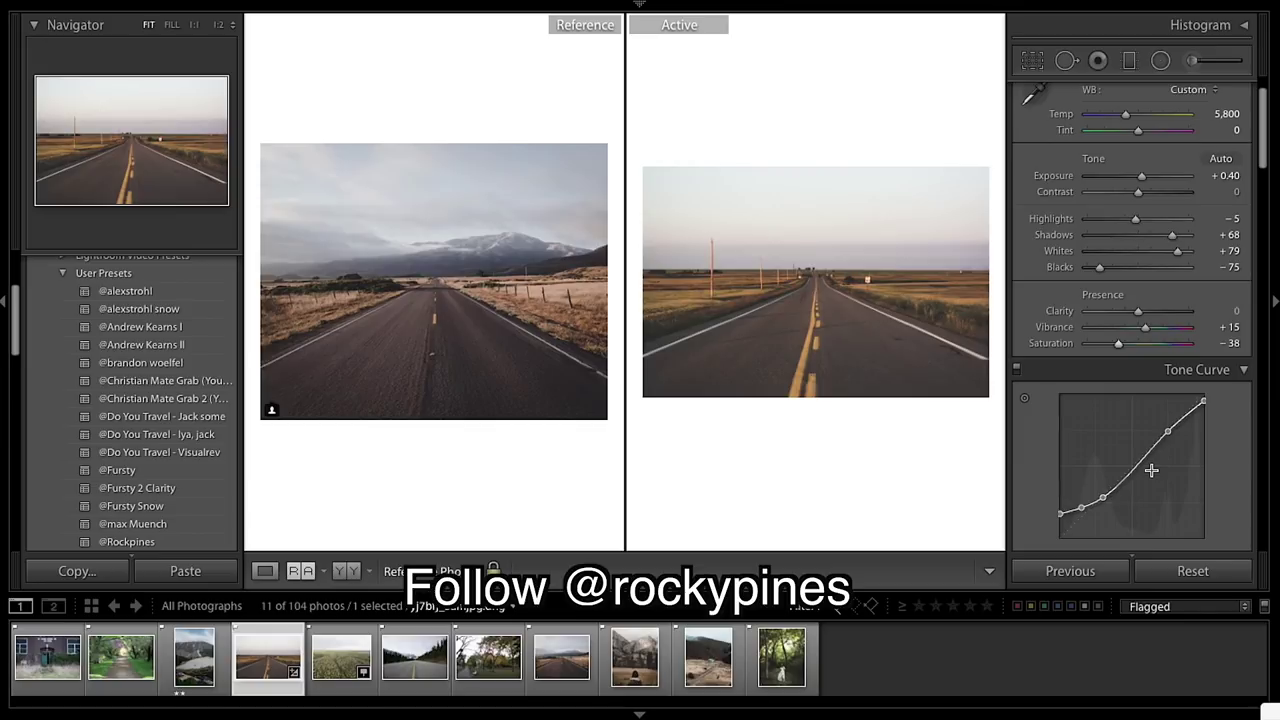
left_click_drag(1081, 509, 1083, 508)
scroll(1230, 457, "down", 10)
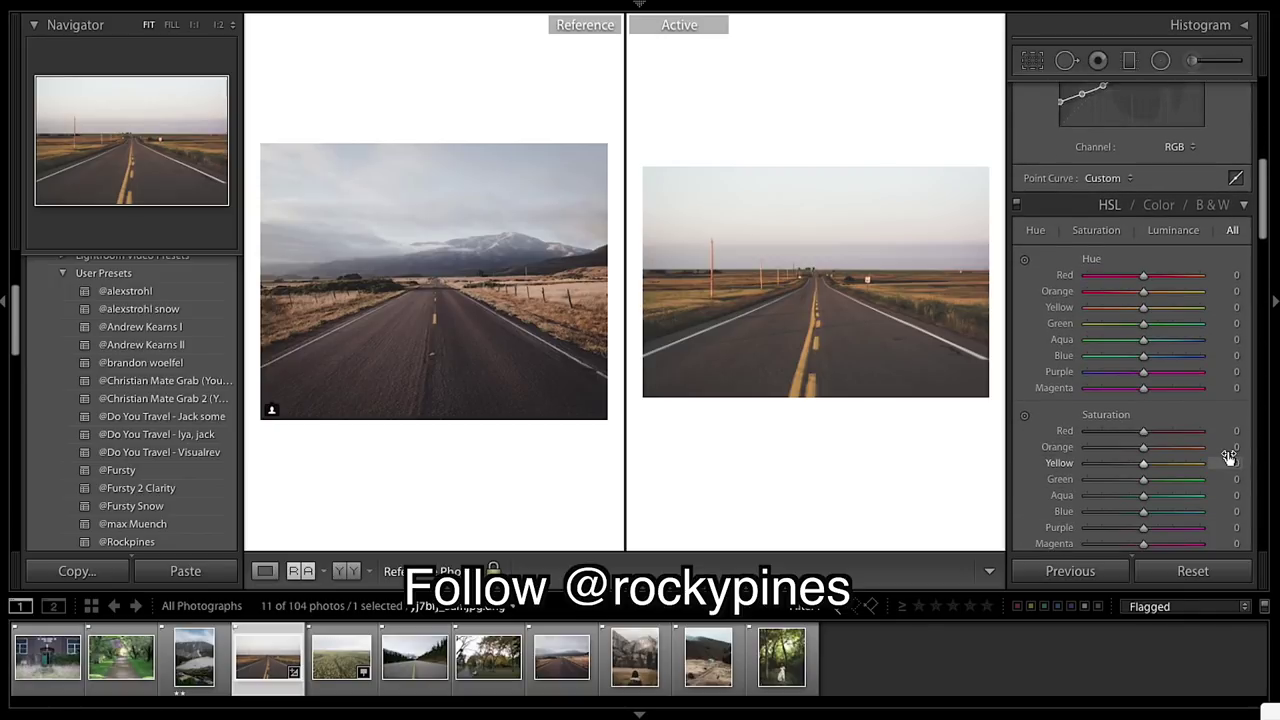
- Shift HSL hues: Orange +8, Yellow −49, Aqua and Blue +10, Magenta +19
scroll(1229, 457, "down", 1)
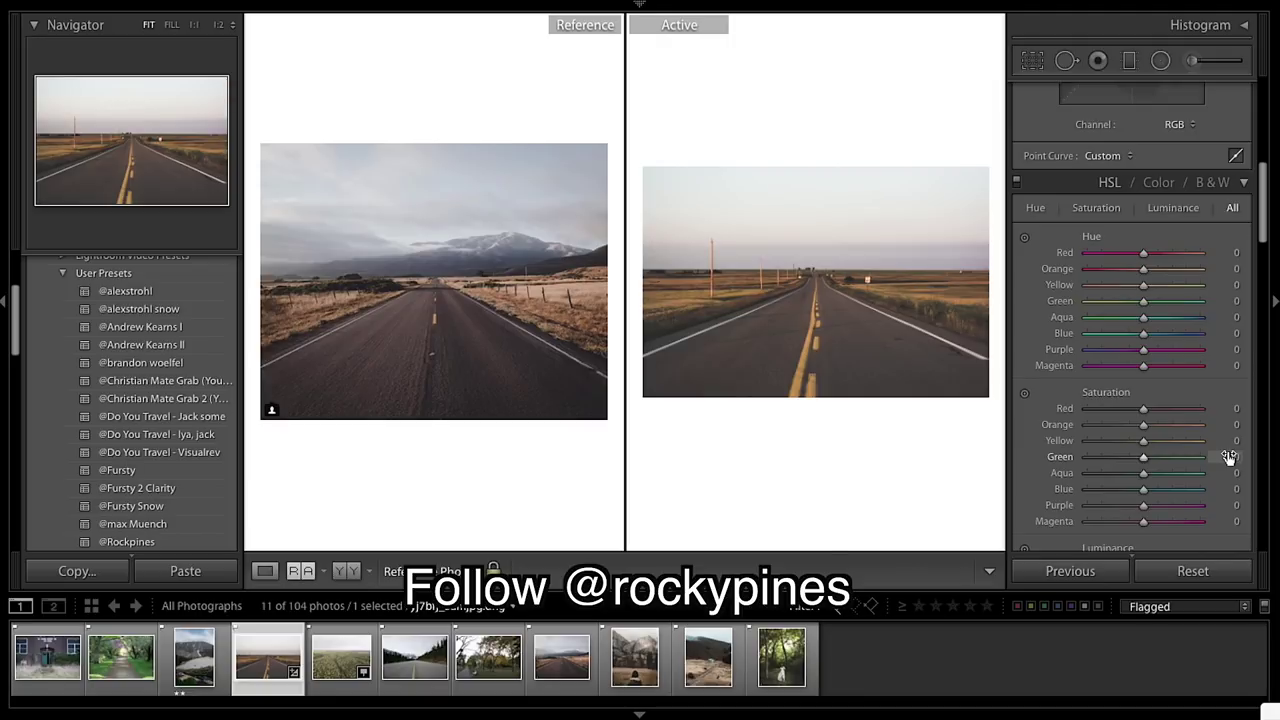
scroll(1229, 457, "down", 1)
left_click_drag(1143, 240, 1162, 248)
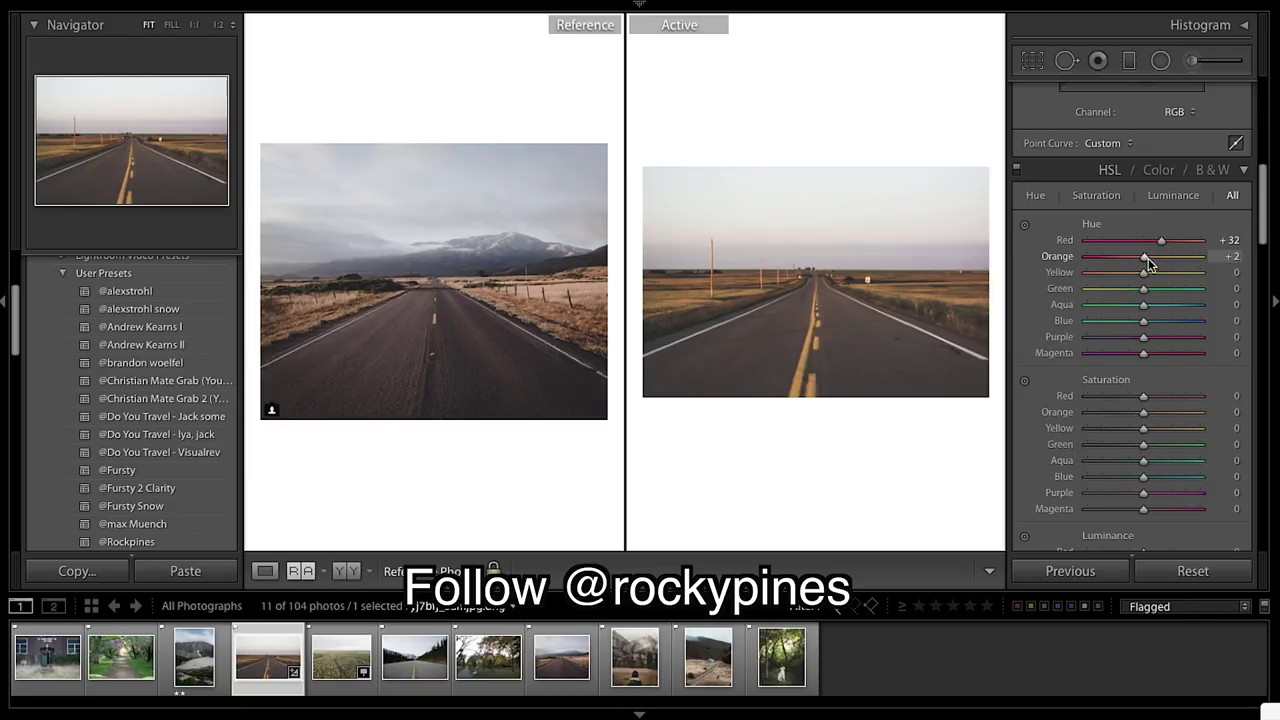
left_click_drag(1148, 258, 1119, 277)
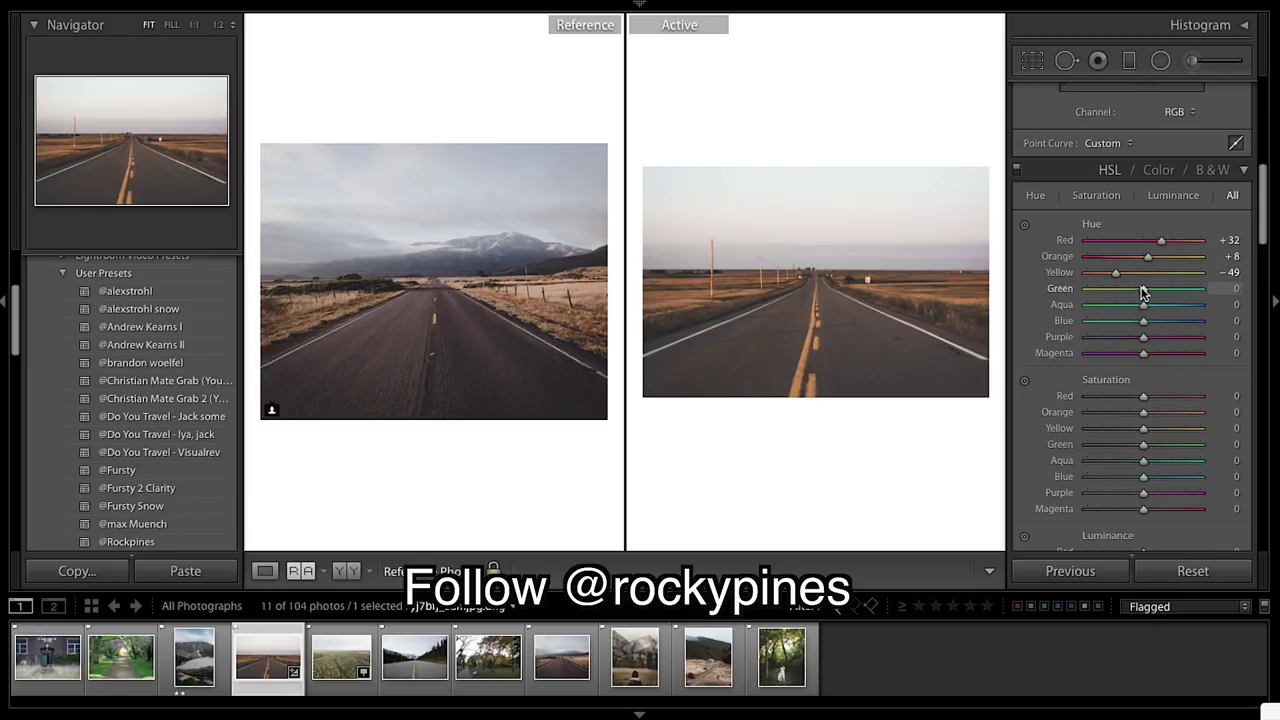
left_click_drag(1143, 304, 1150, 322)
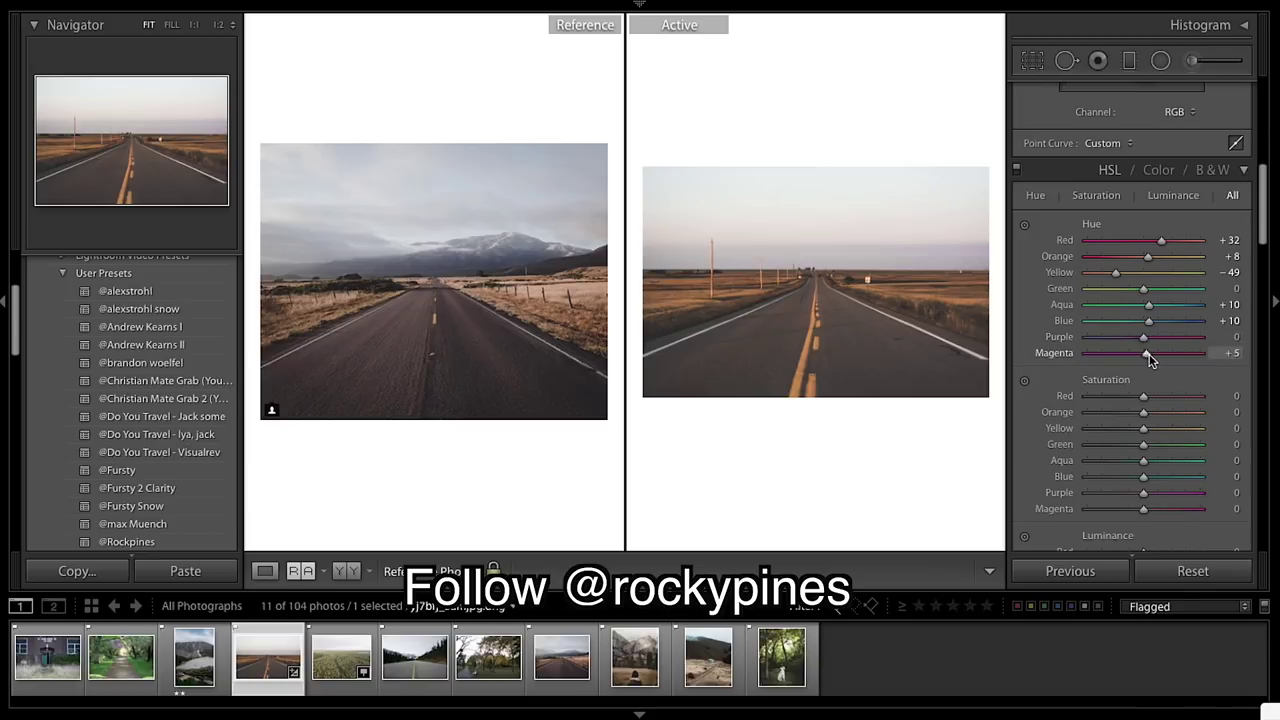
left_click_drag(1145, 353, 1157, 355)
scroll(1150, 400, "down", 3)
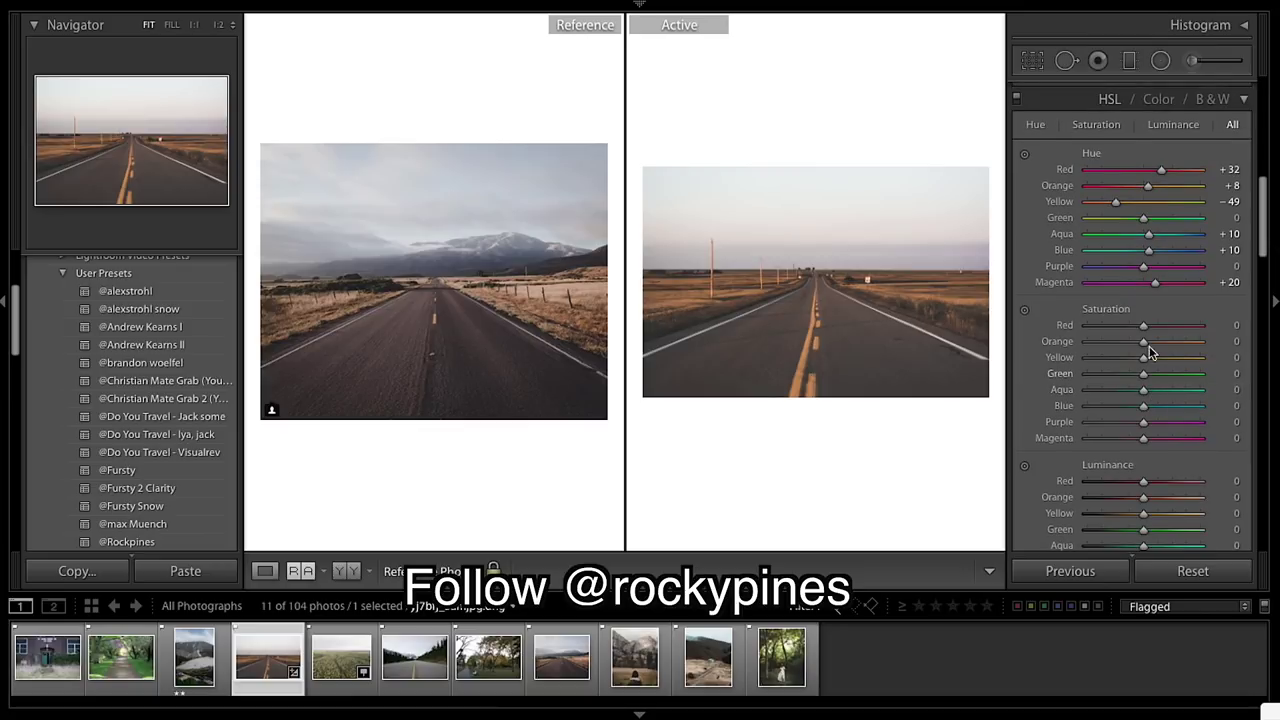
- Lower HSL saturation: Red −44, Orange −37, Yellow −15, Green −35, Aqua −40, Blue −15, Purple −45, Magenta −35
left_click_drag(1143, 326, 1119, 329)
left_click_drag(1143, 342, 1122, 346)
left_click_drag(1143, 357, 1120, 398)
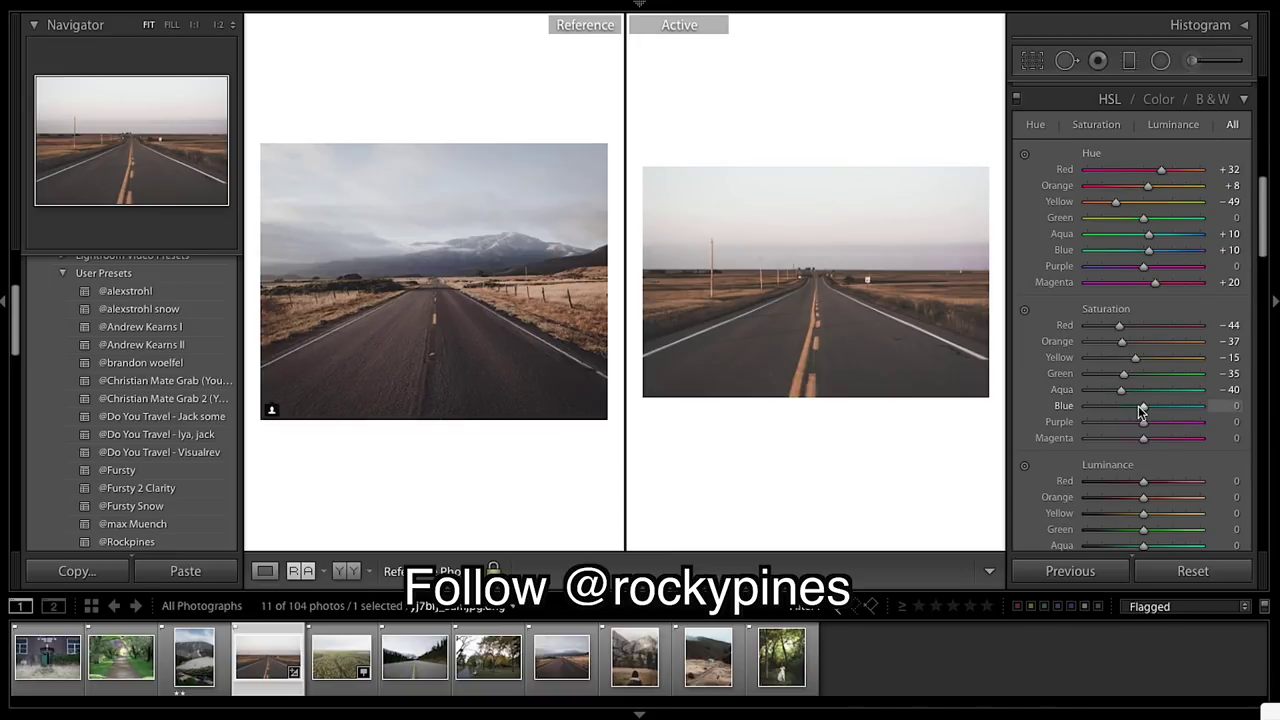
left_click_drag(1141, 409, 1120, 438)
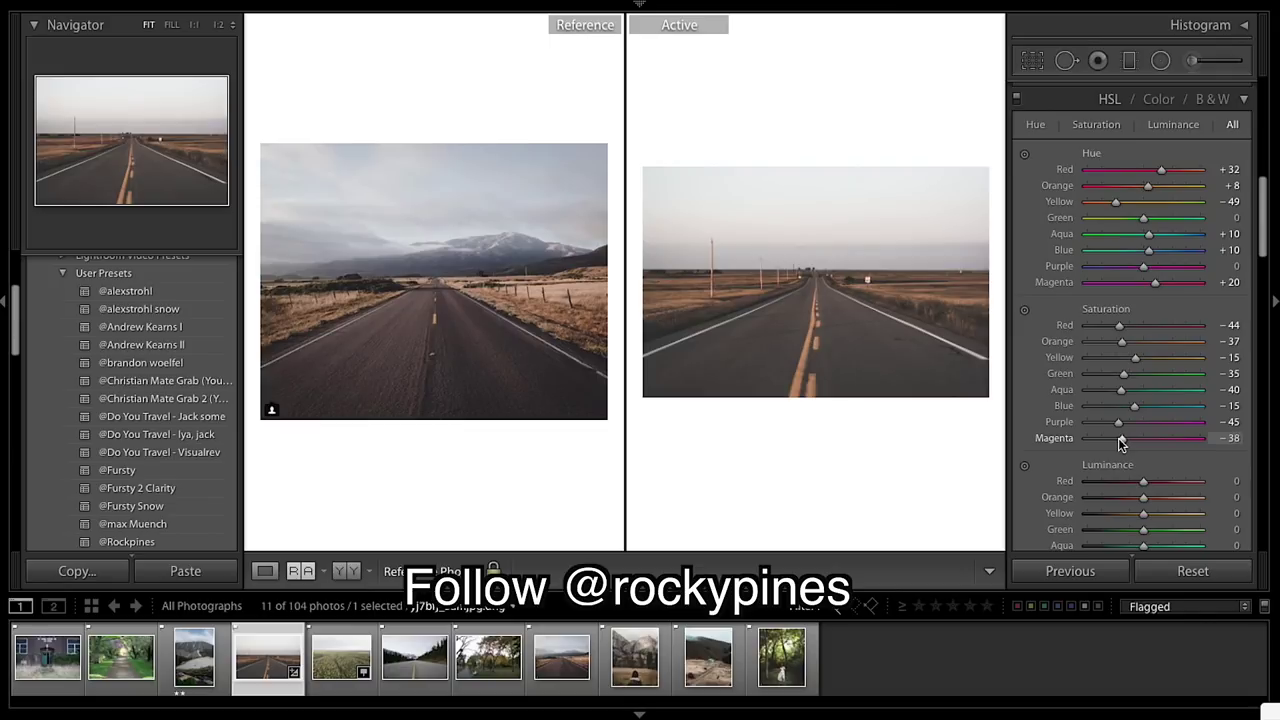
left_click_drag(1121, 444, 1123, 446)
scroll(1186, 430, "down", 3)
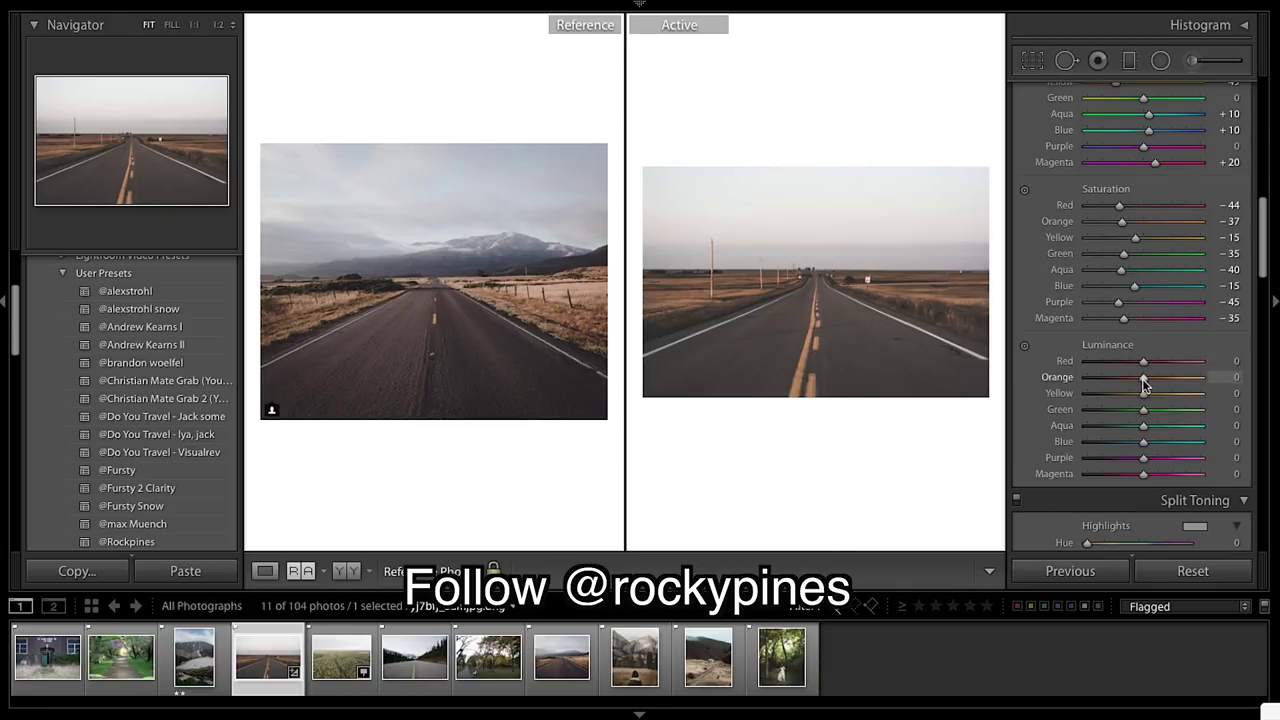
- Set HSL luminance: Red −10, Orange +79, Yellow +99, Green/Aqua/Magenta +10, Blue −18, Purple +20
left_click_drag(1144, 378, 1170, 386)
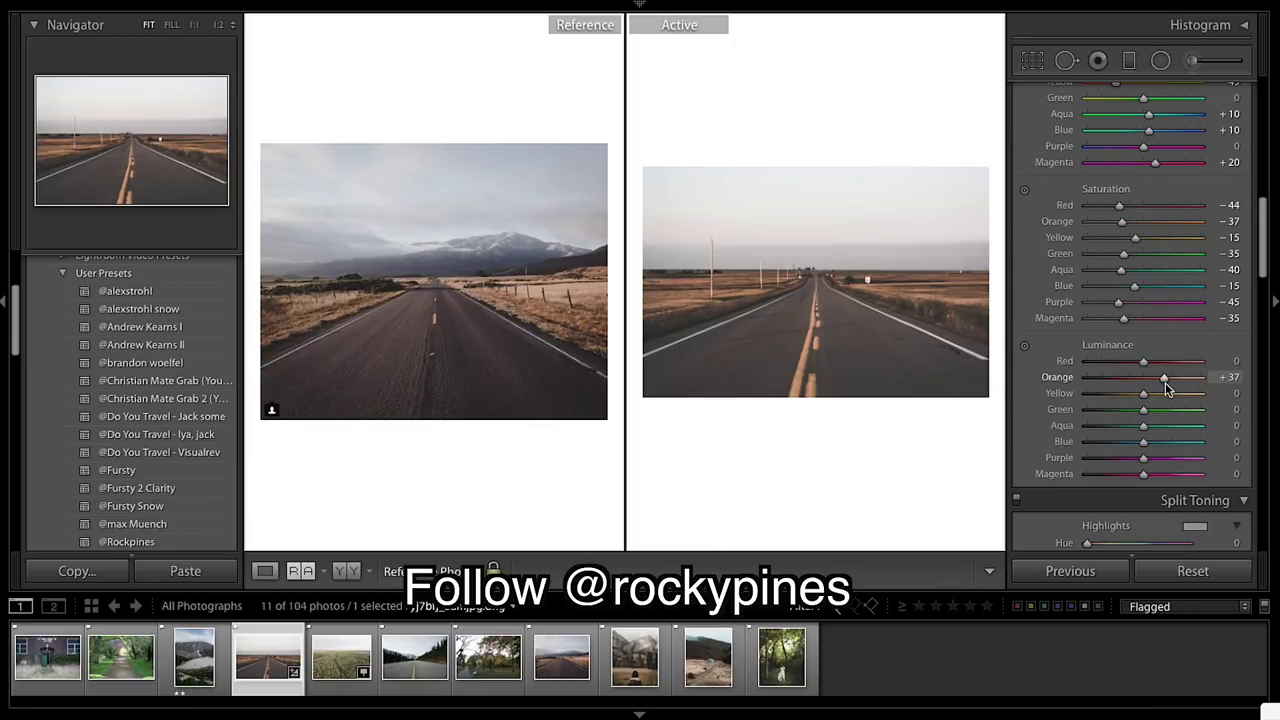
left_click_drag(1165, 382, 1139, 362)
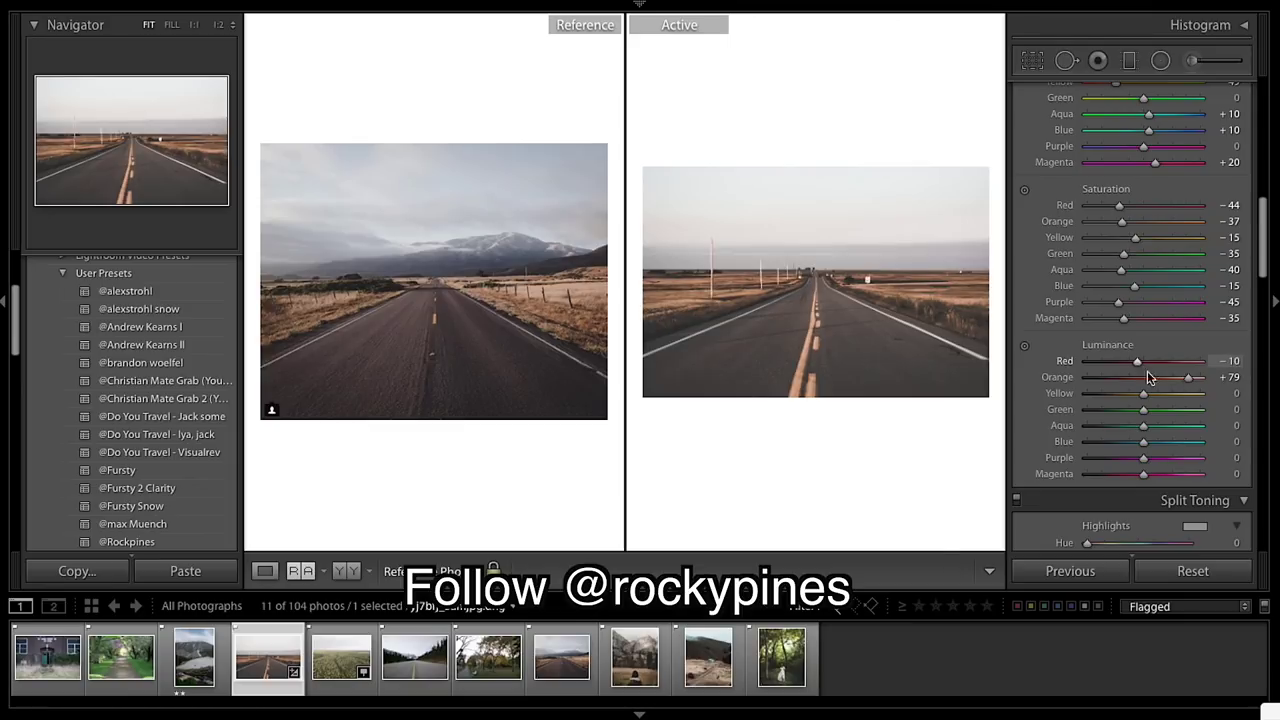
left_click_drag(1147, 393, 1203, 398)
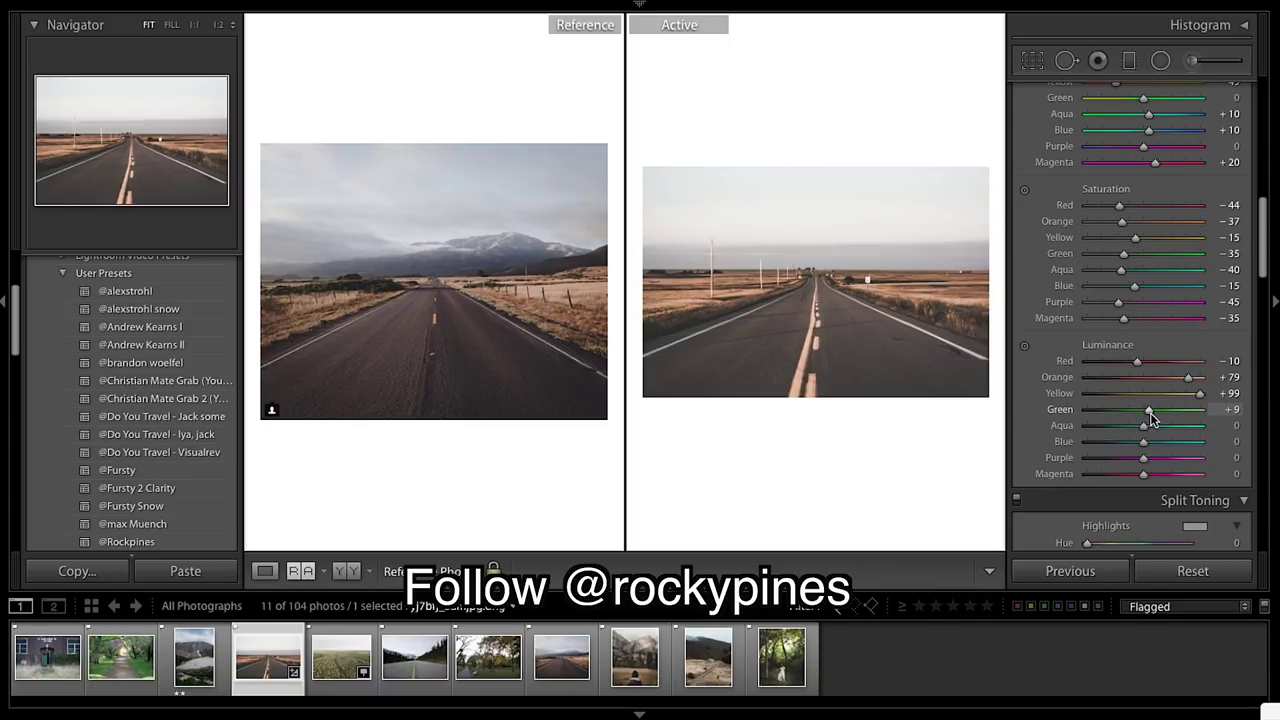
left_click_drag(1149, 412, 1151, 412)
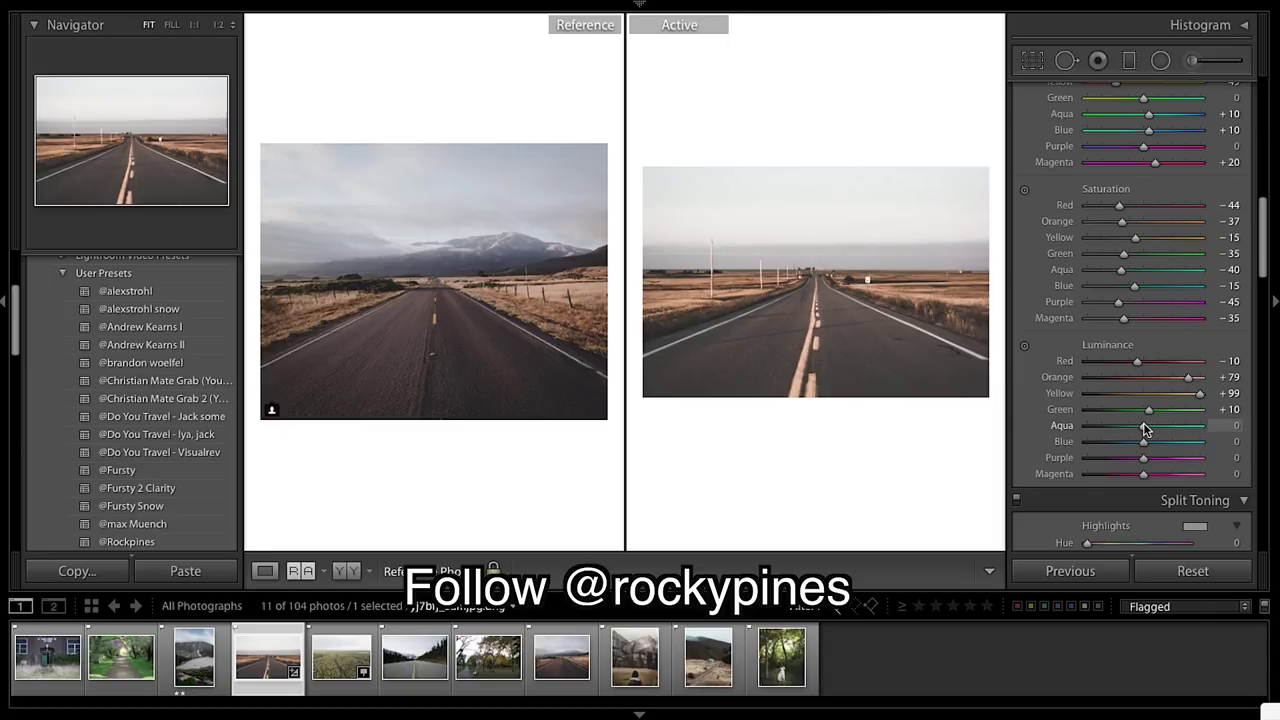
left_click_drag(1146, 428, 1134, 443)
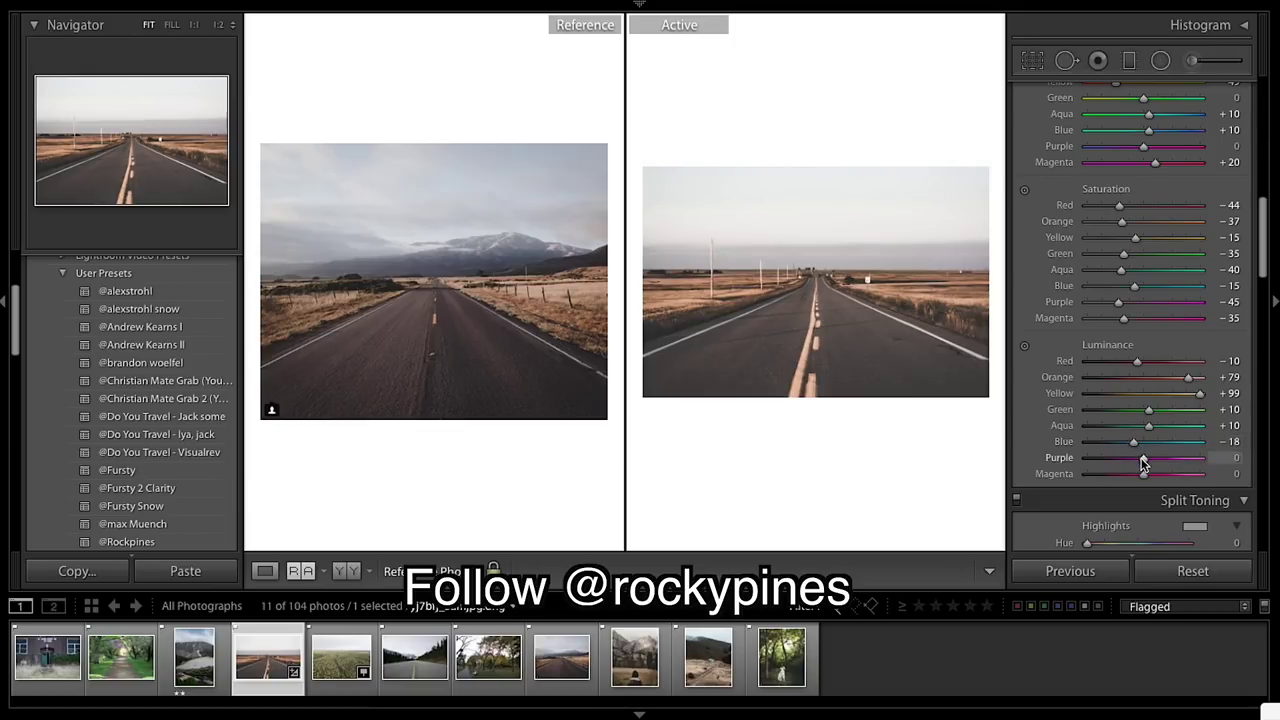
left_click_drag(1146, 460, 1155, 460)
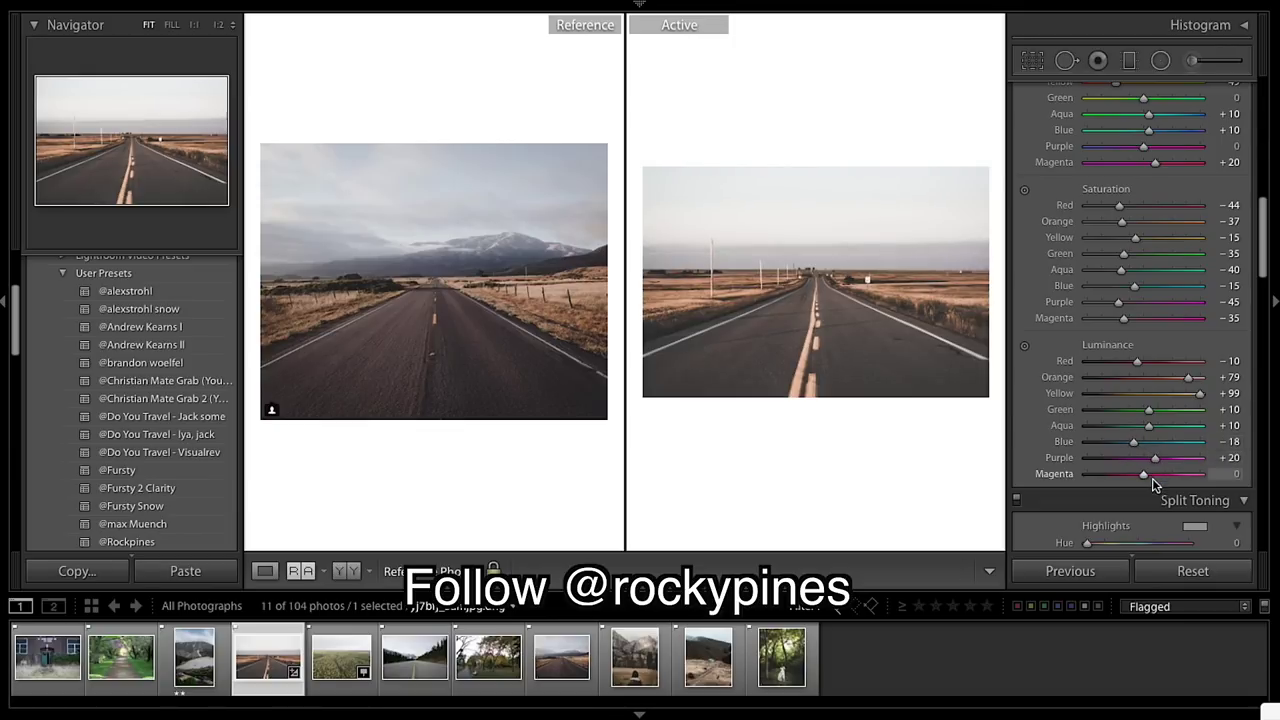
left_click_drag(1147, 479, 1151, 477)
scroll(1187, 477, "down", 2)
- Enable lens profile corrections to apply the Nikon lens profile
scroll(1187, 477, "down", 2)
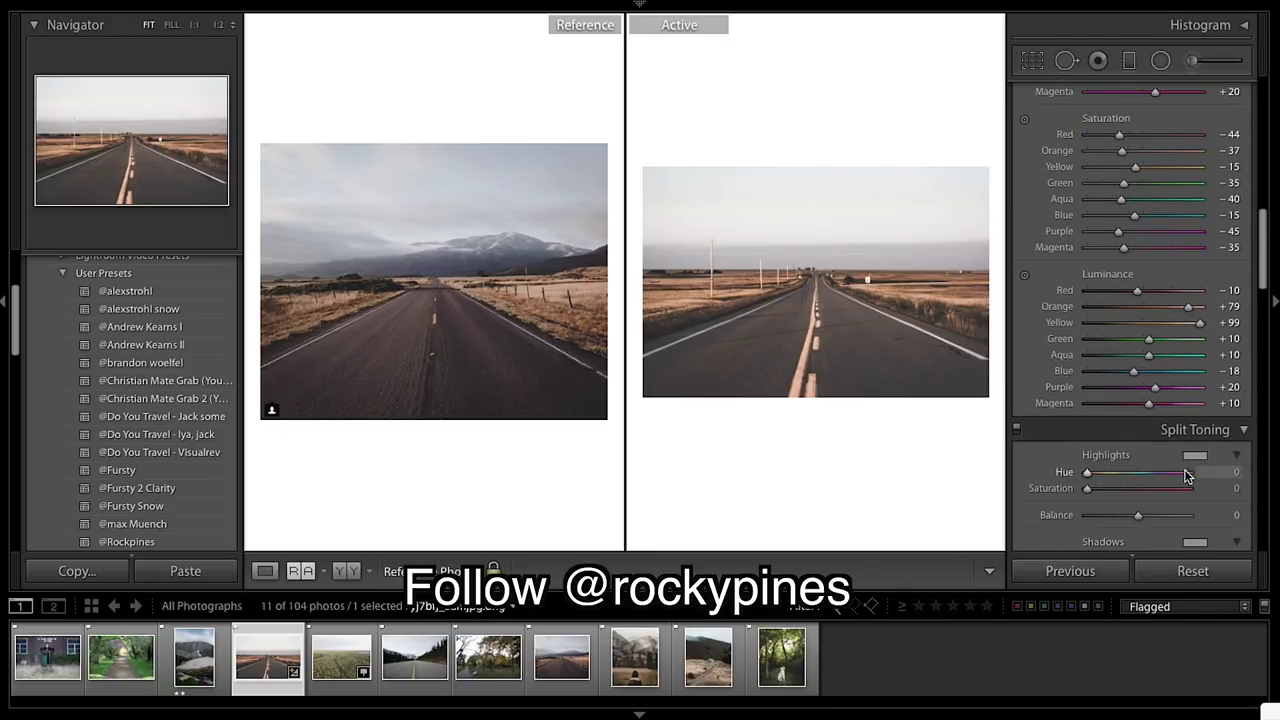
scroll(1187, 477, "down", 4)
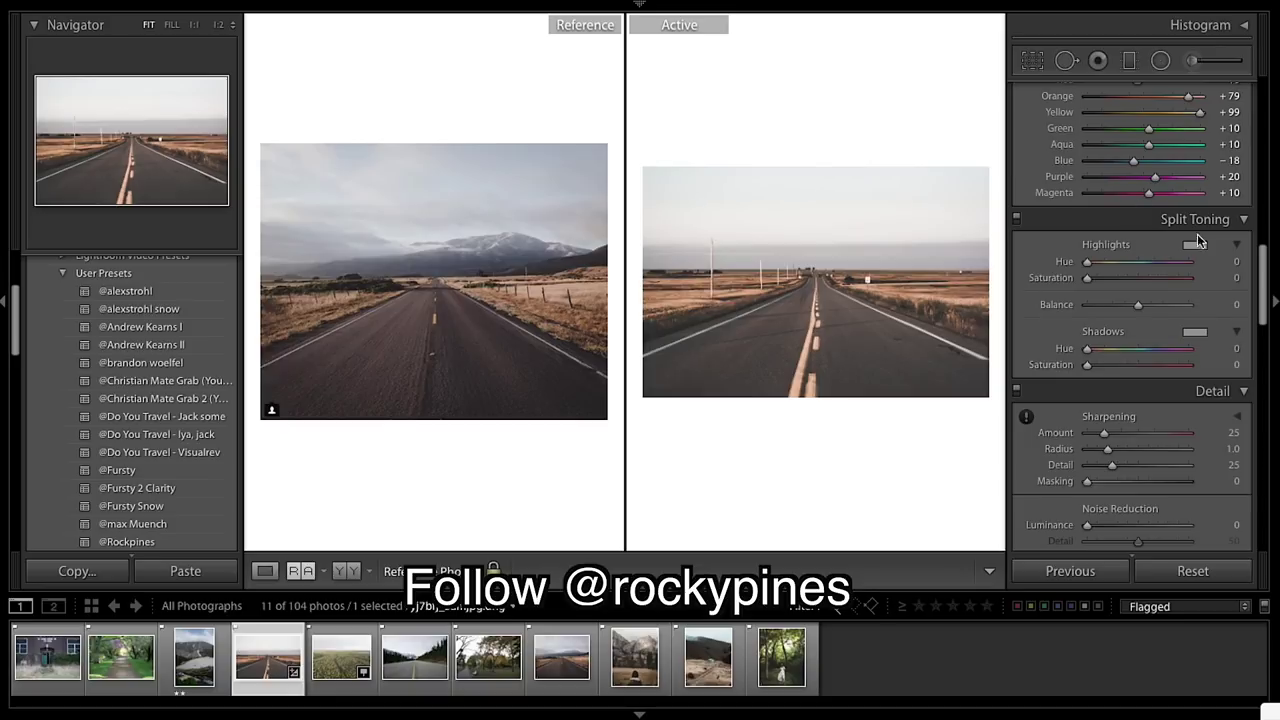
scroll(1099, 367, "down", 3)
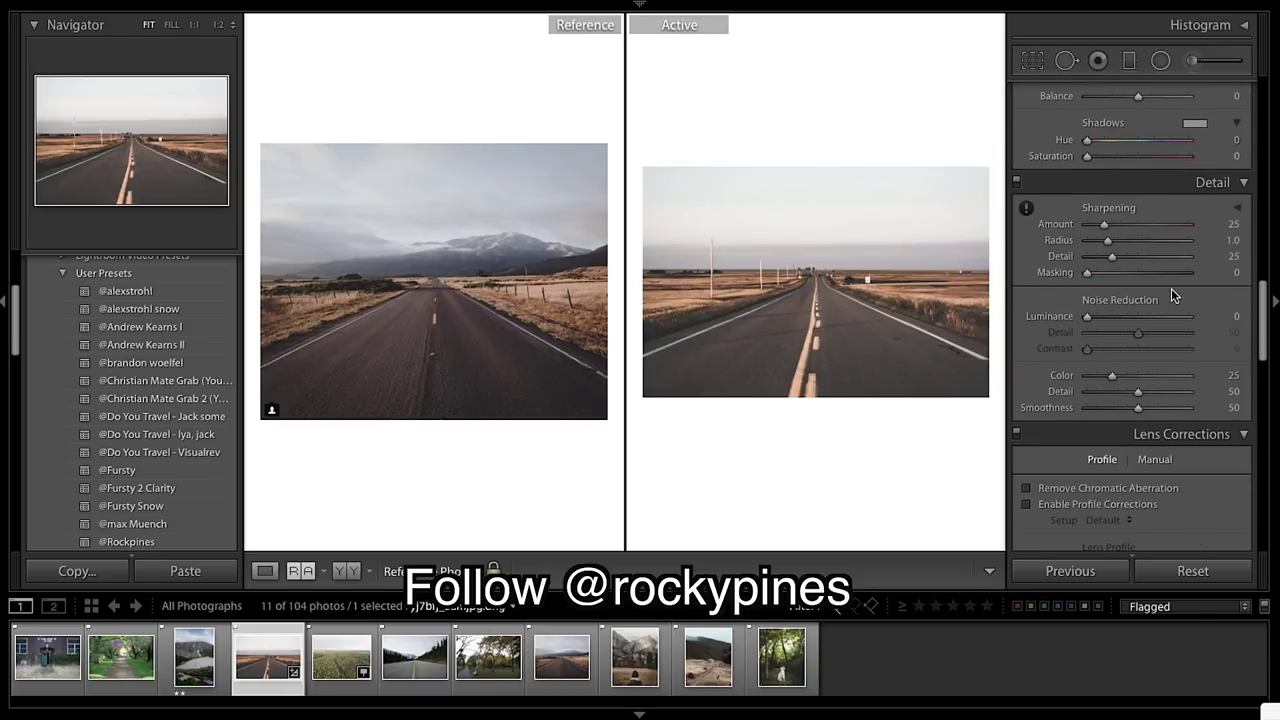
scroll(1171, 288, "down", 2)
scroll(1173, 295, "down", 2)
scroll(1171, 288, "down", 3)
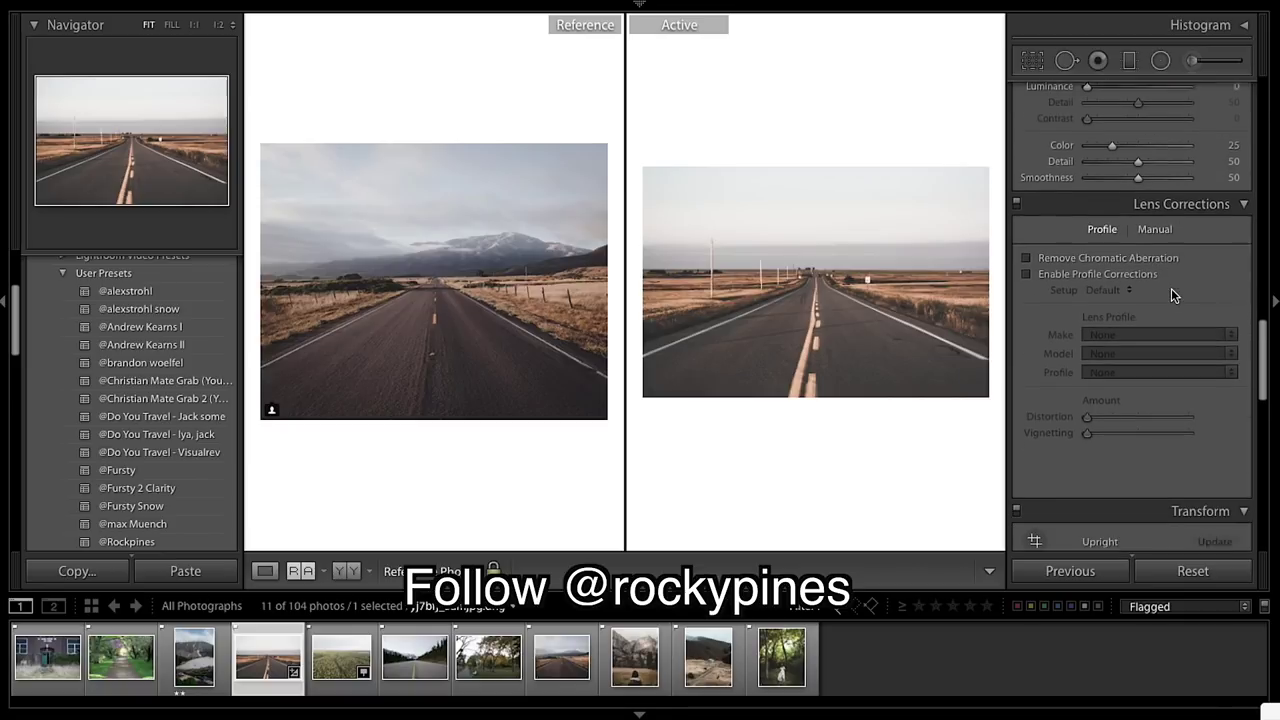
left_click(1028, 257)
- Set the post-crop vignetting amount to −15
scroll(1176, 276, "down", 3)
scroll(1176, 276, "down", 4)
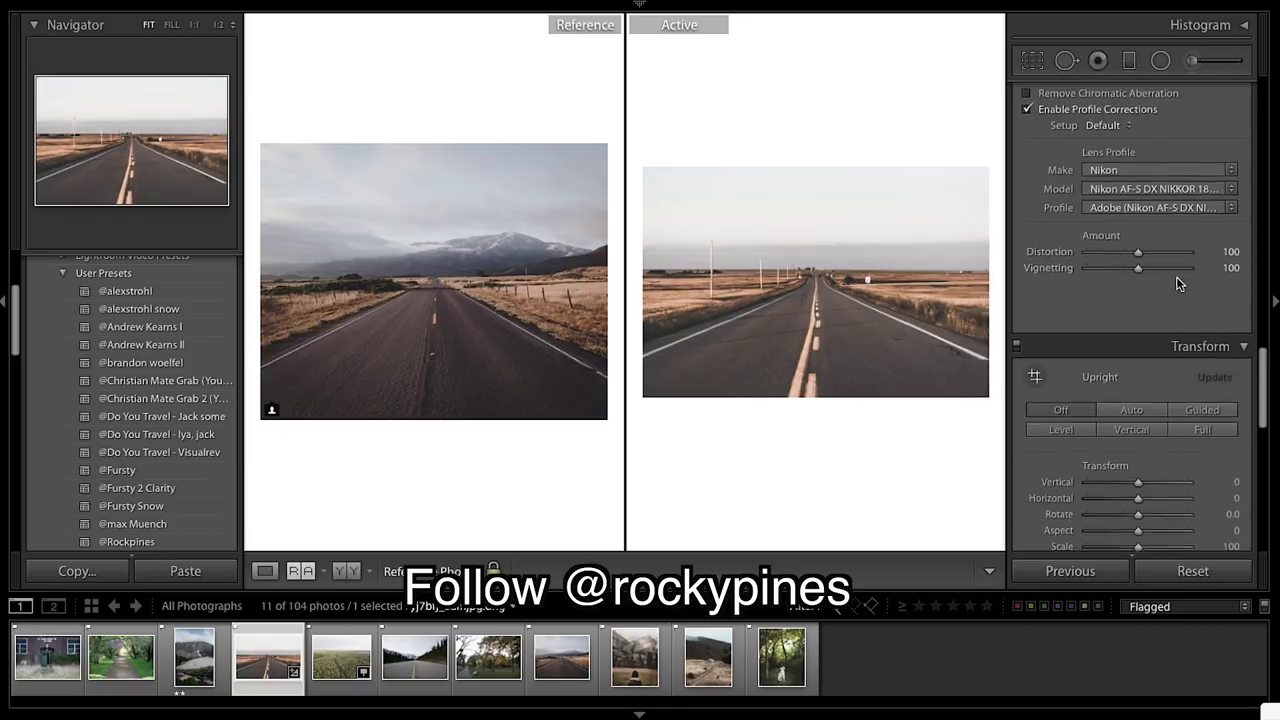
scroll(1176, 276, "up", 4)
scroll(1176, 276, "down", 12)
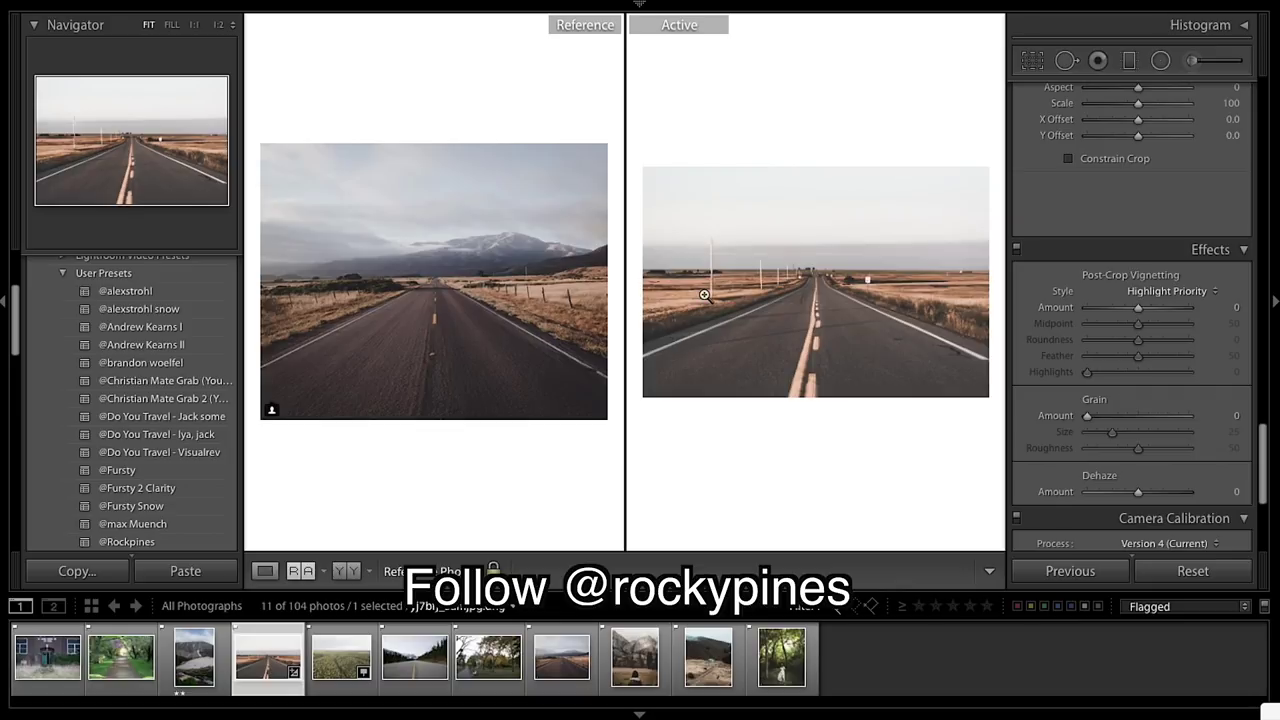
left_click_drag(1137, 307, 1125, 308)
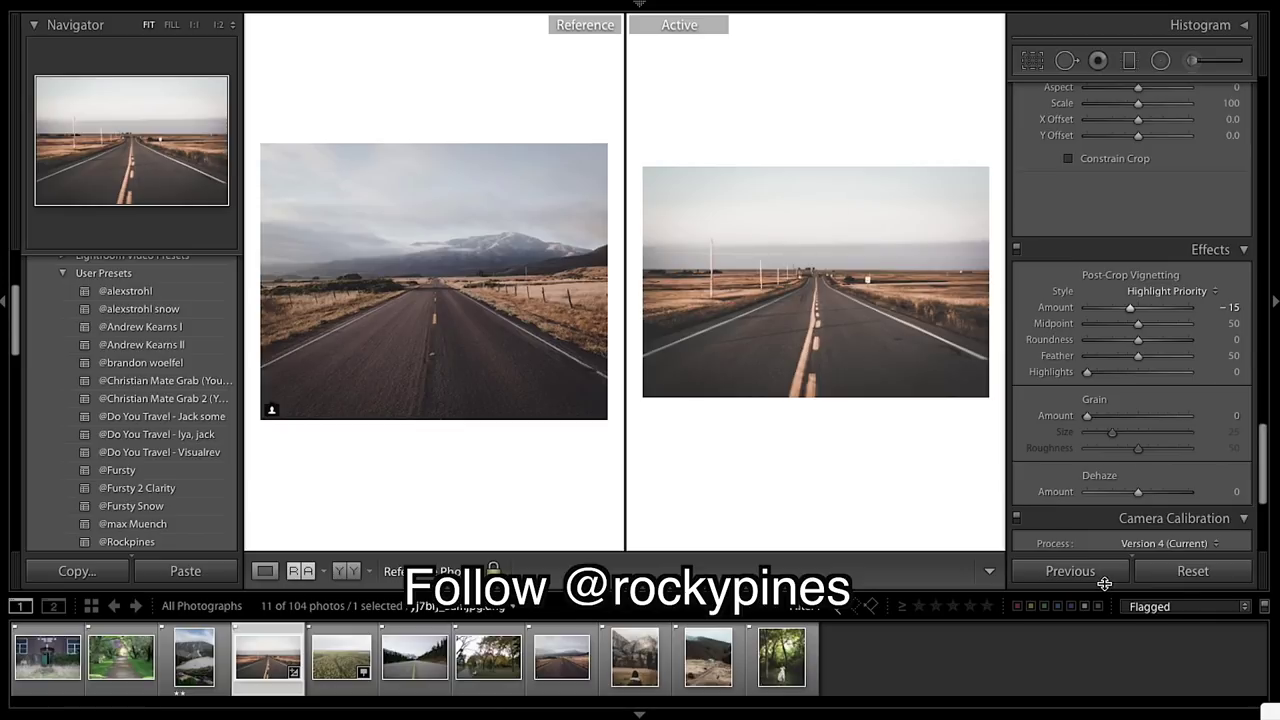
- Add grain with an amount of 30
scroll(1140, 420, "down", 2)
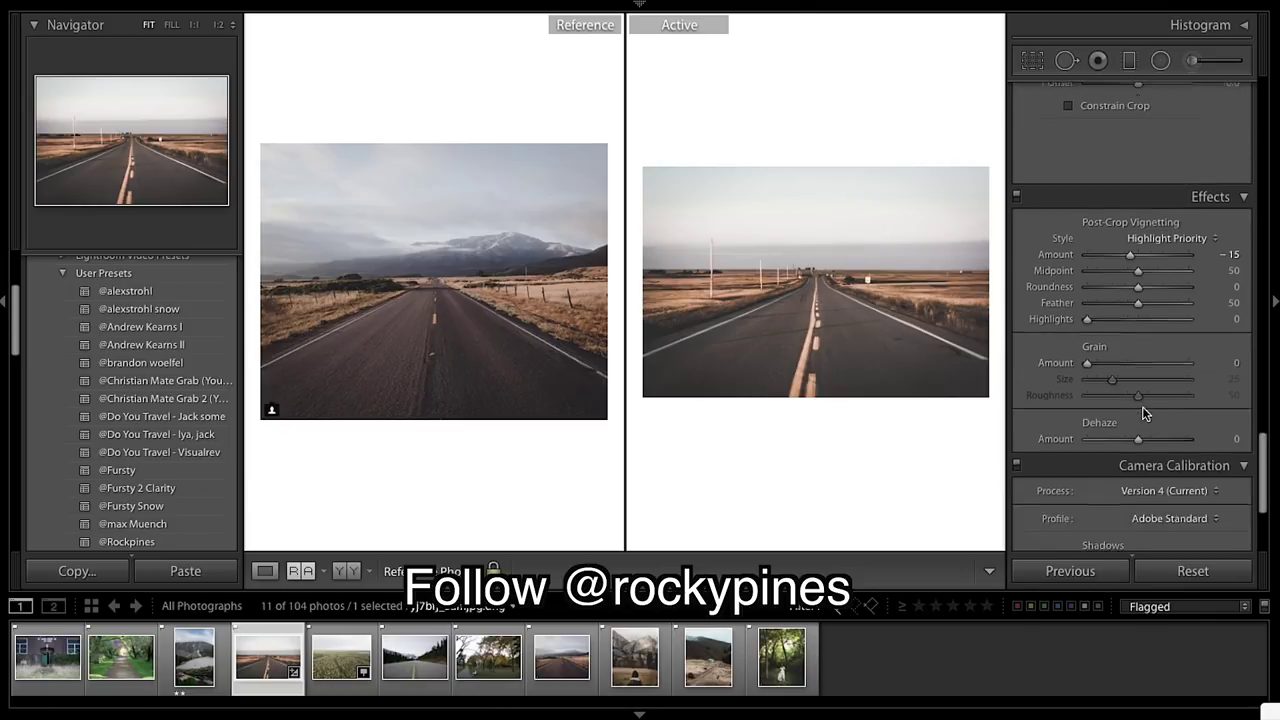
left_click(1114, 339)
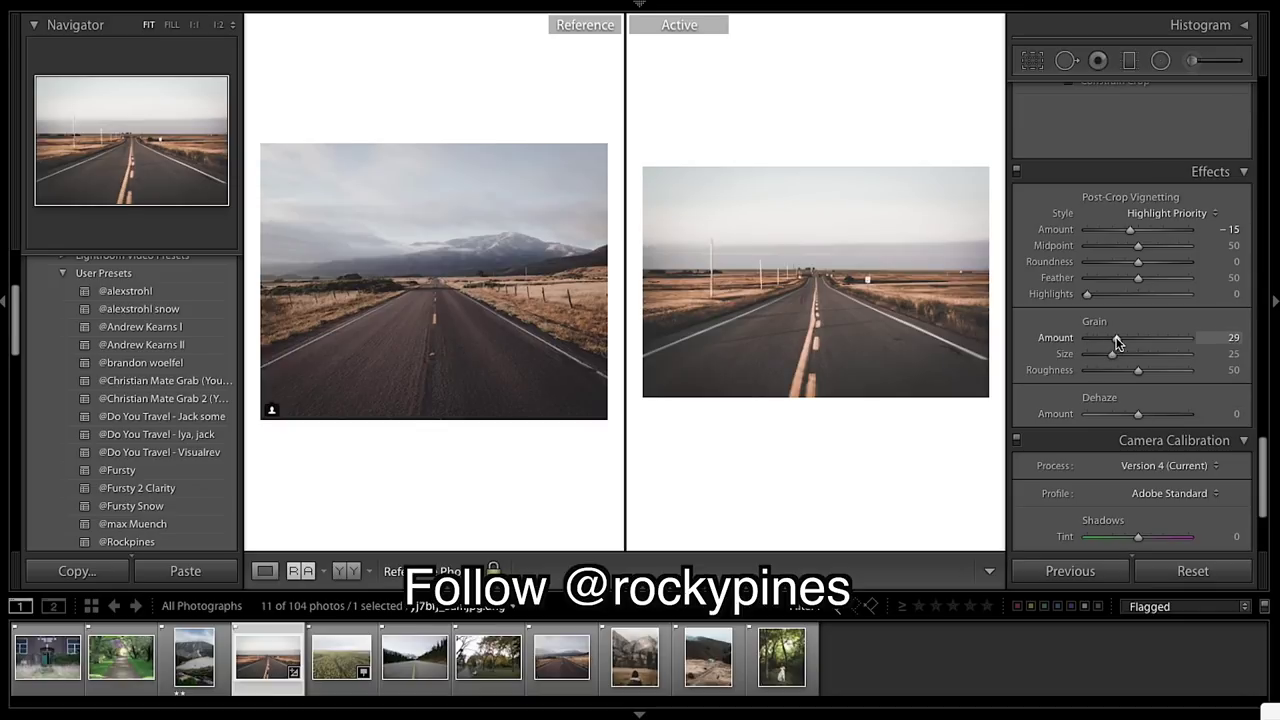
left_click_drag(1117, 342, 1118, 341)
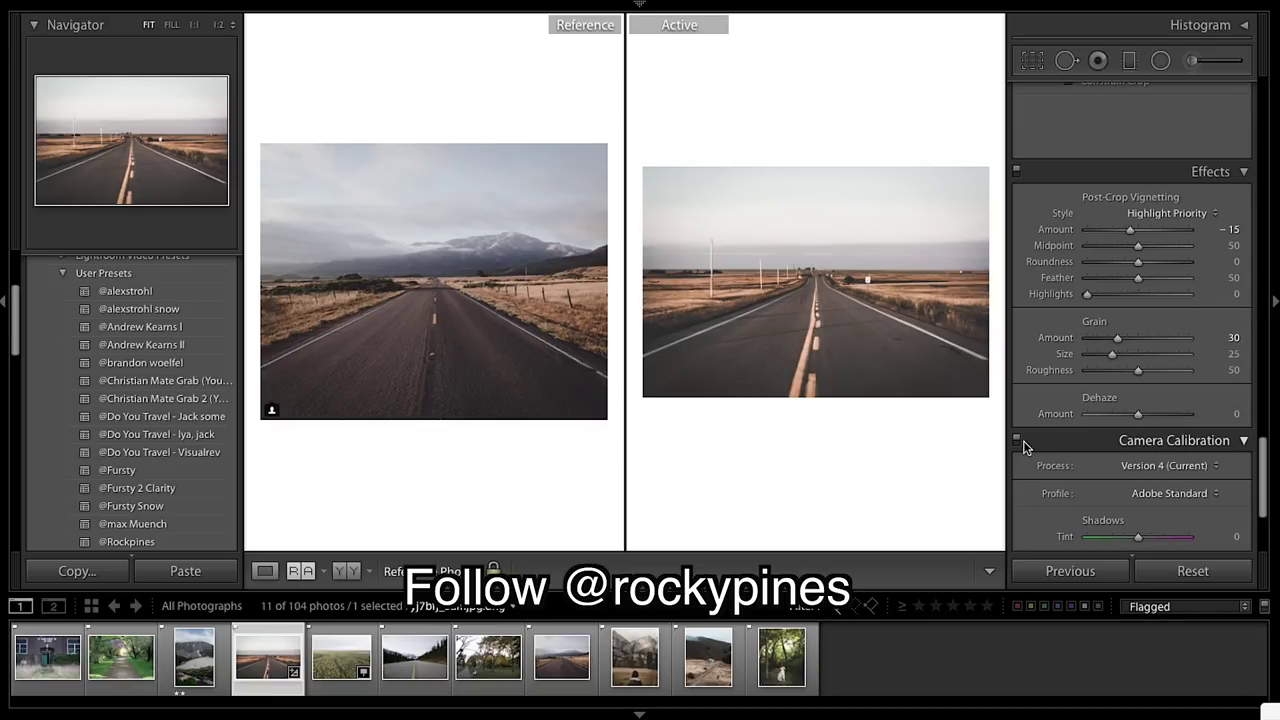
scroll(1252, 455, "down", 5)
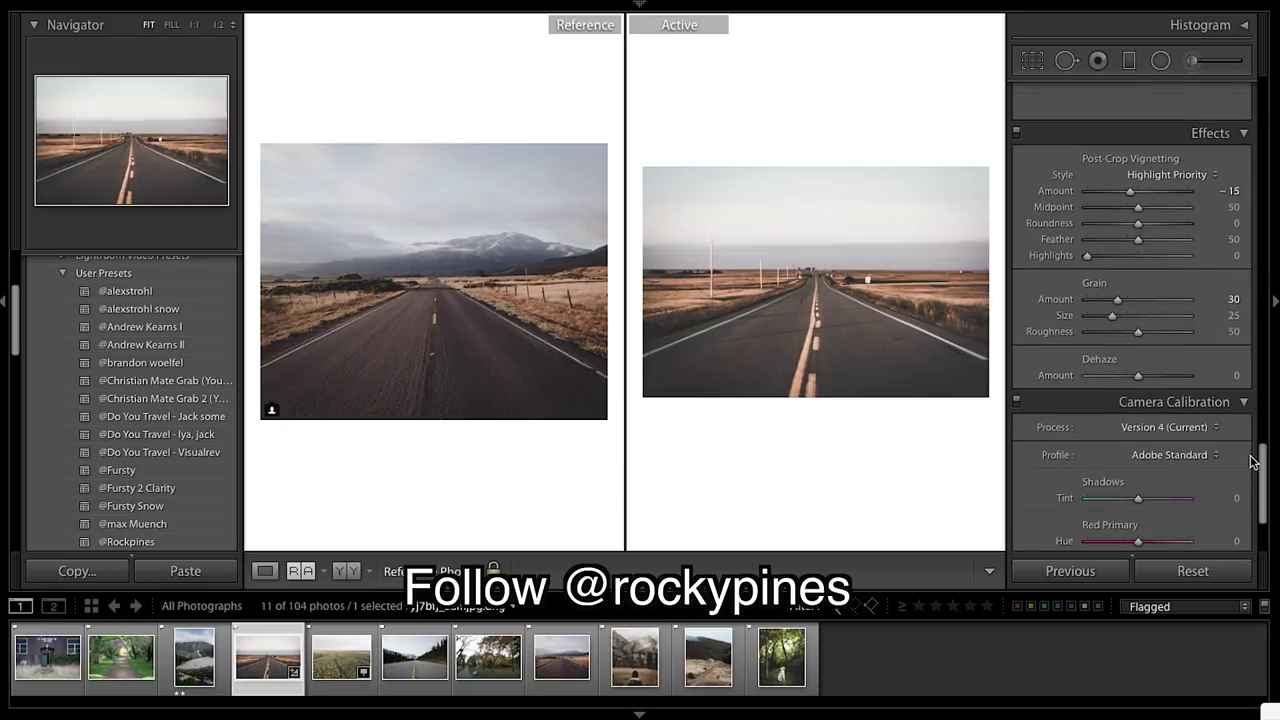
scroll(1252, 460, "up", 2)
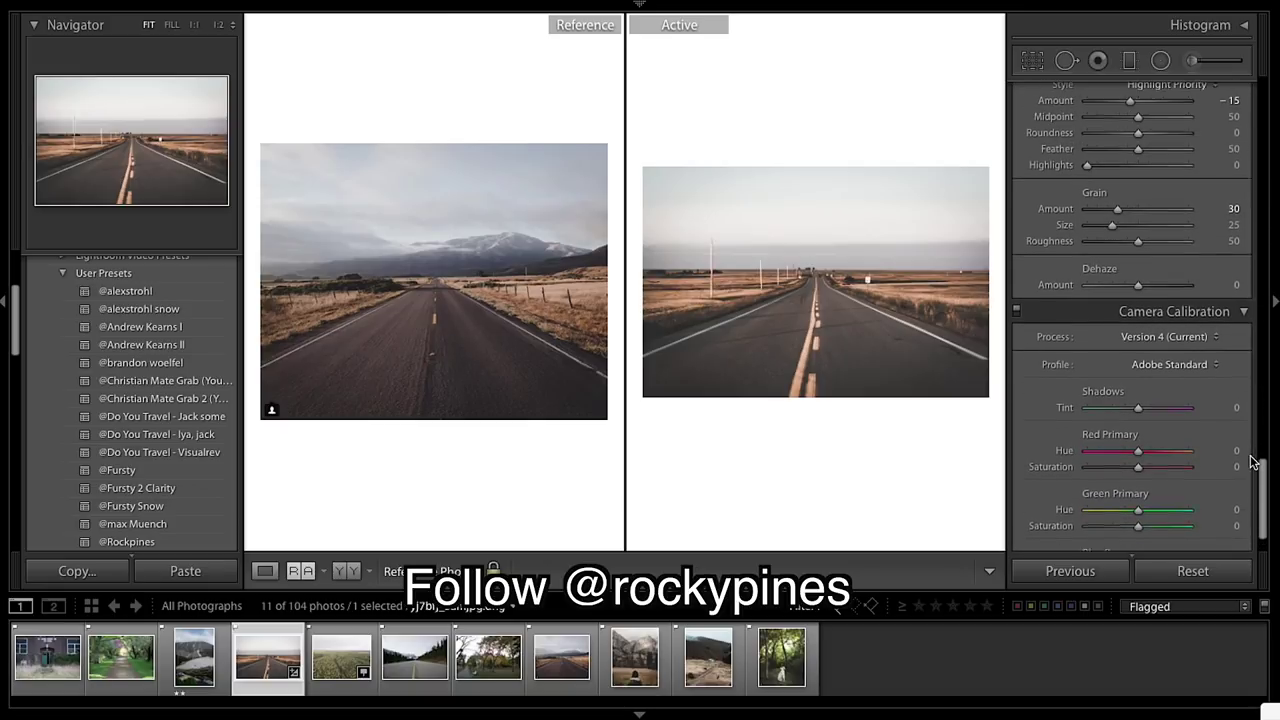
scroll(1252, 460, "up", 9)
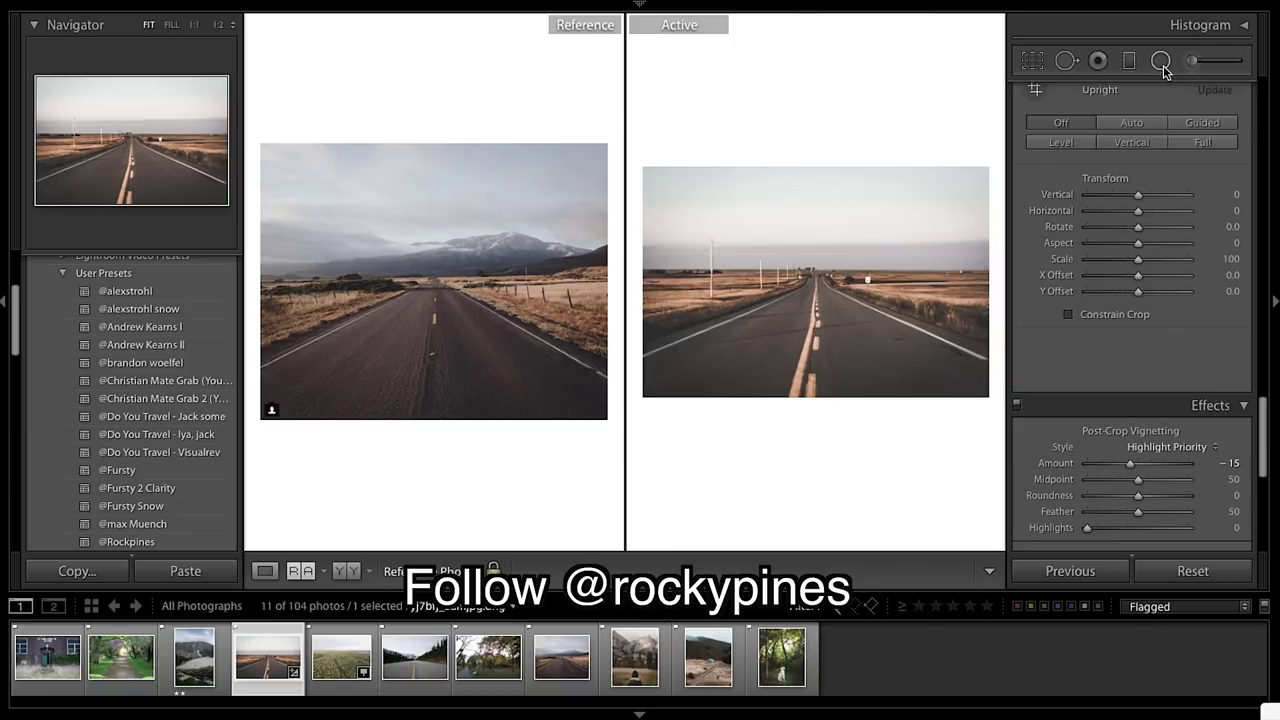
- Paint an adjustment brush mask over the lower-left road and reset its effect sliders
left_click(1195, 63)
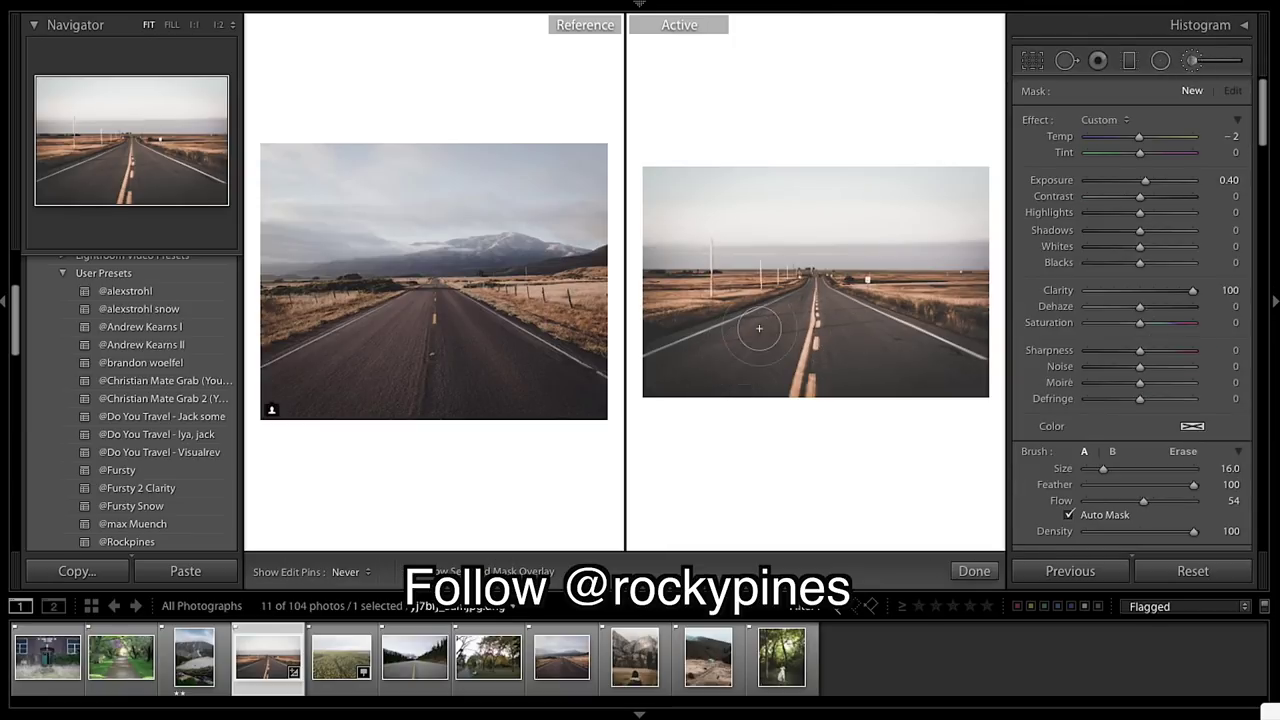
mouse_move(874, 351)
left_mouse_down()
mouse_move(877, 374)
mouse_move(837, 329)
mouse_move(946, 371)
mouse_move(909, 366)
mouse_move(857, 319)
left_mouse_up()
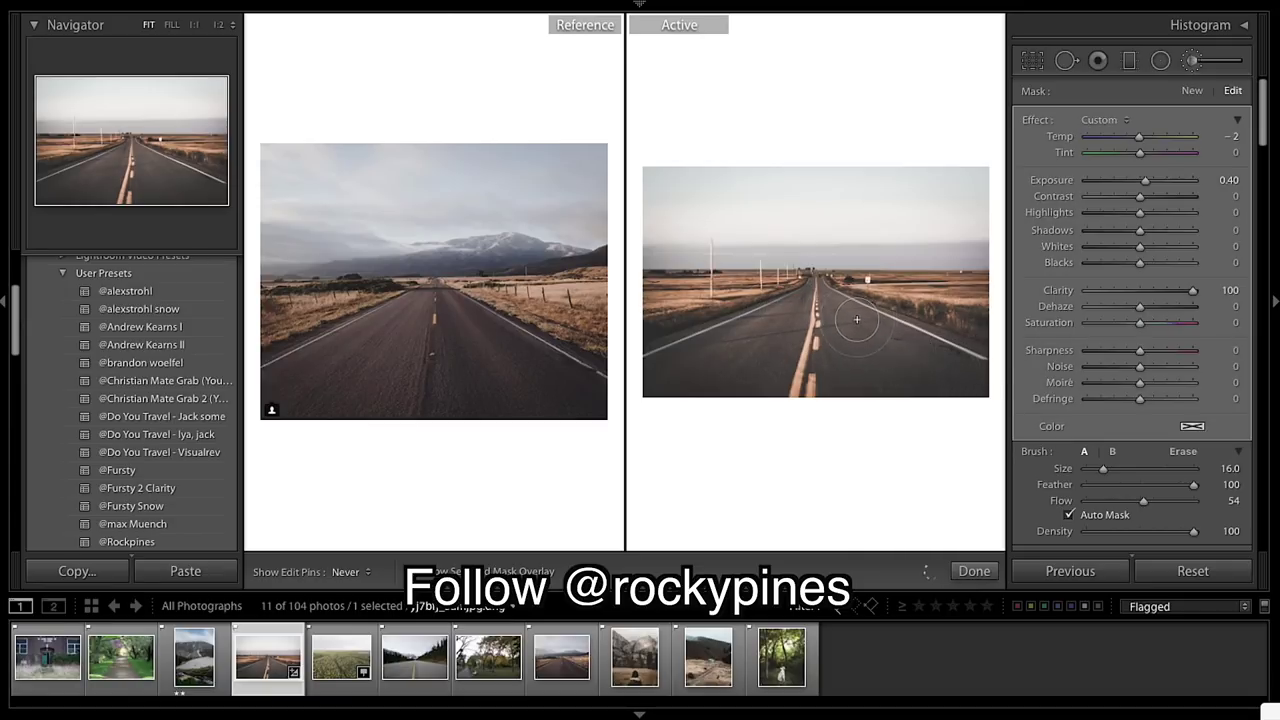
left_click(1229, 136)
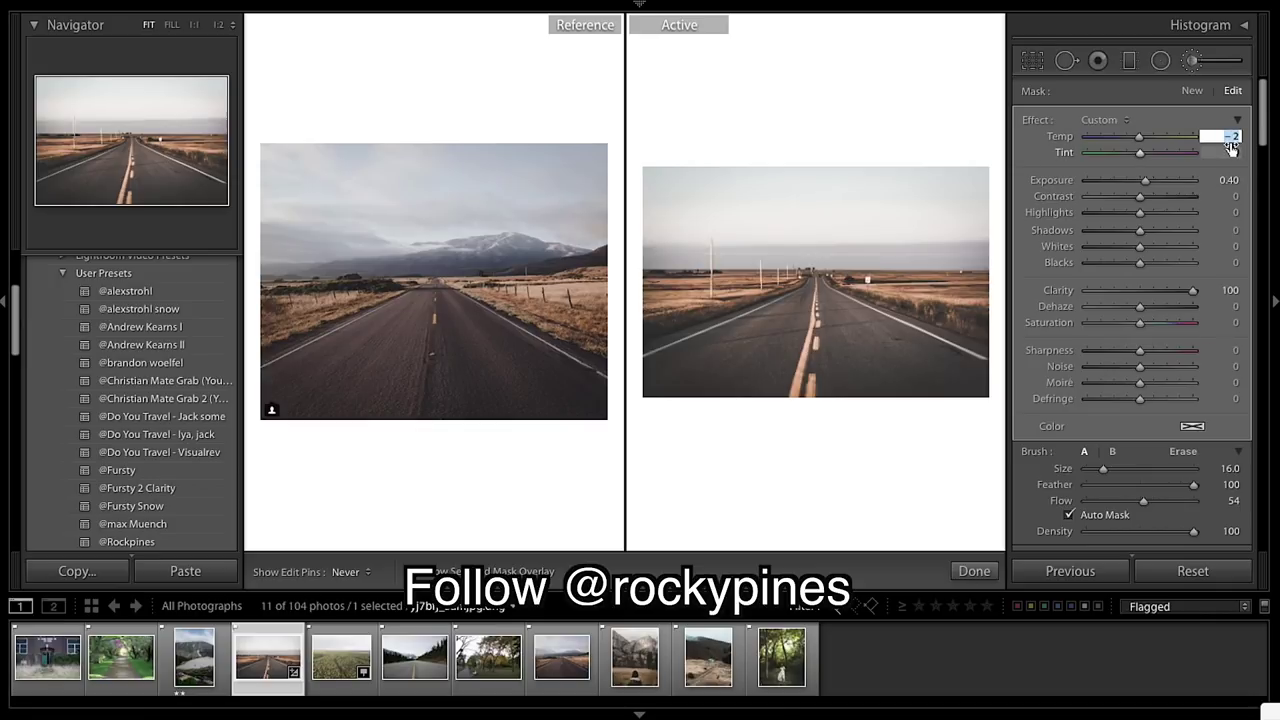
key("alt")
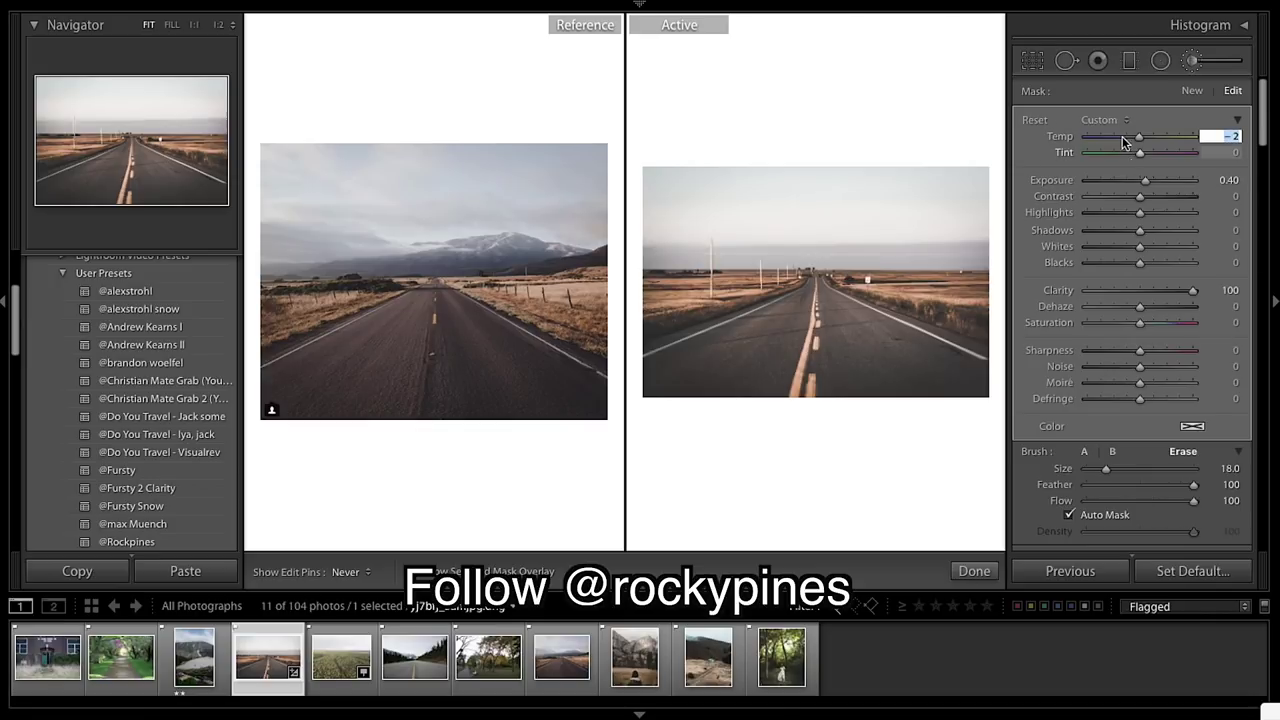
left_click(1035, 122, "alt")
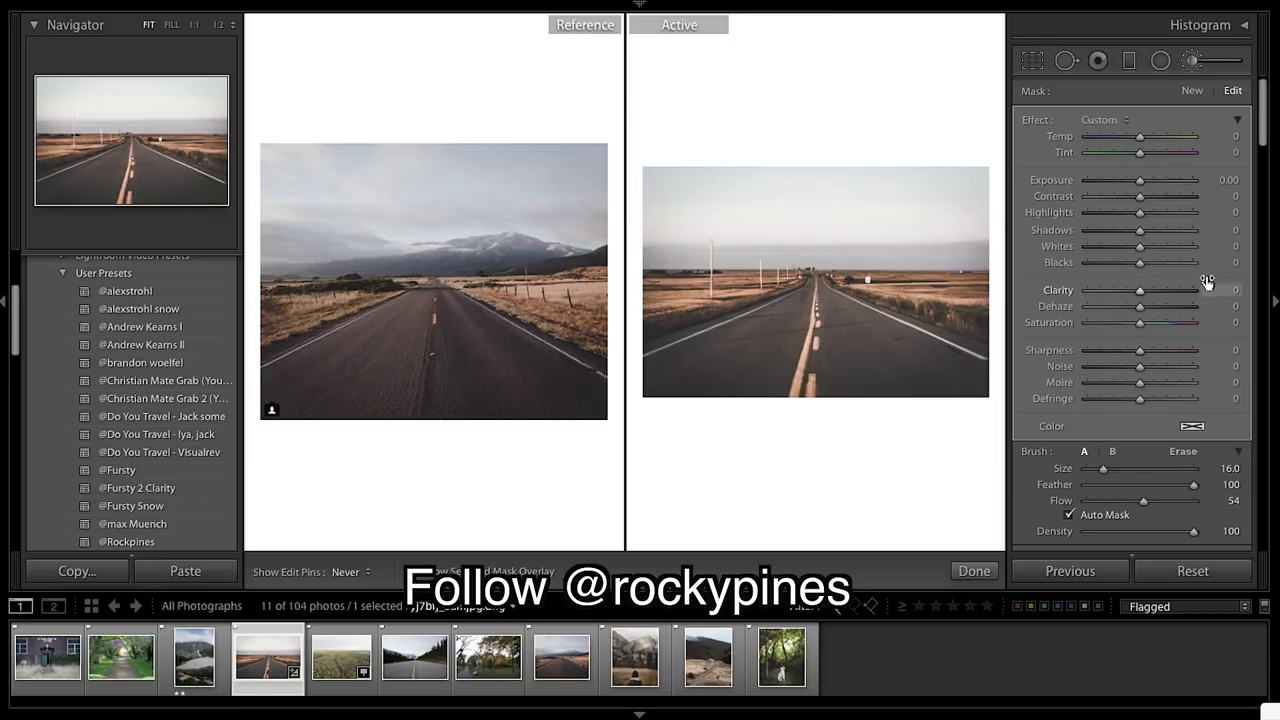
- Give the brush mask exposure 0.44, contrast −12, clarity 100 and dehaze −5
left_click(1166, 180)
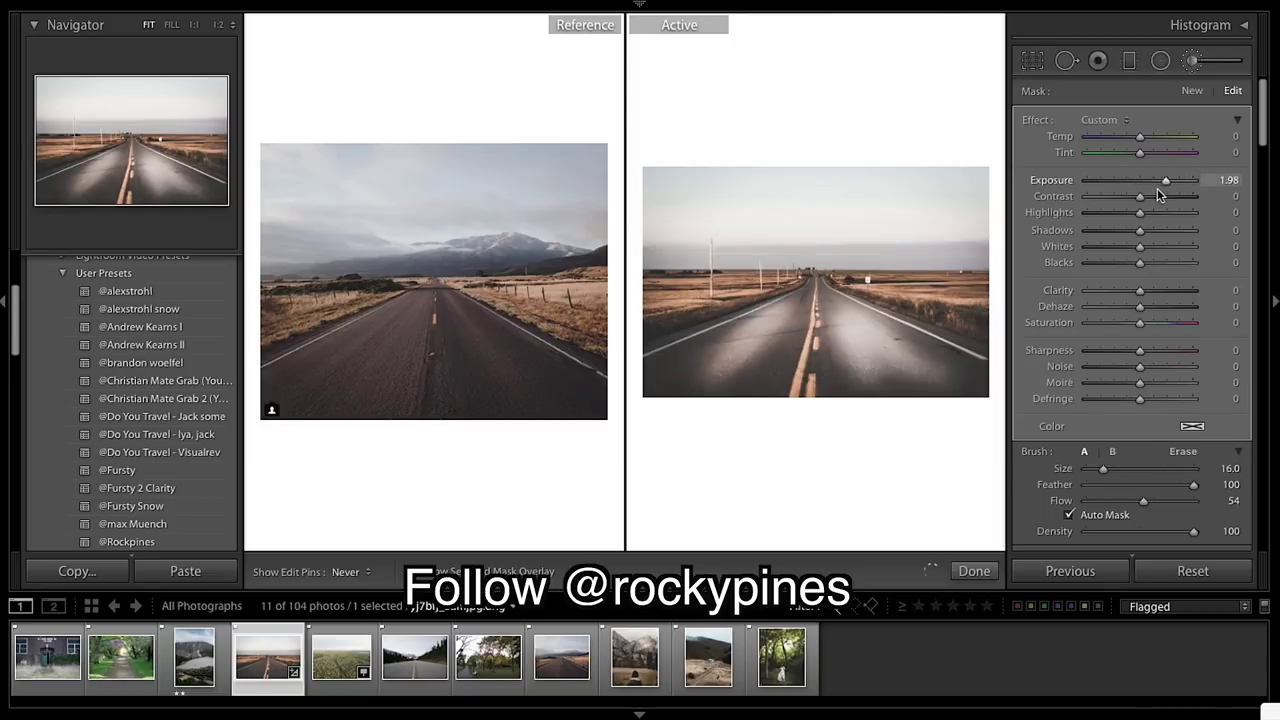
left_click_drag(1157, 188, 1148, 189)
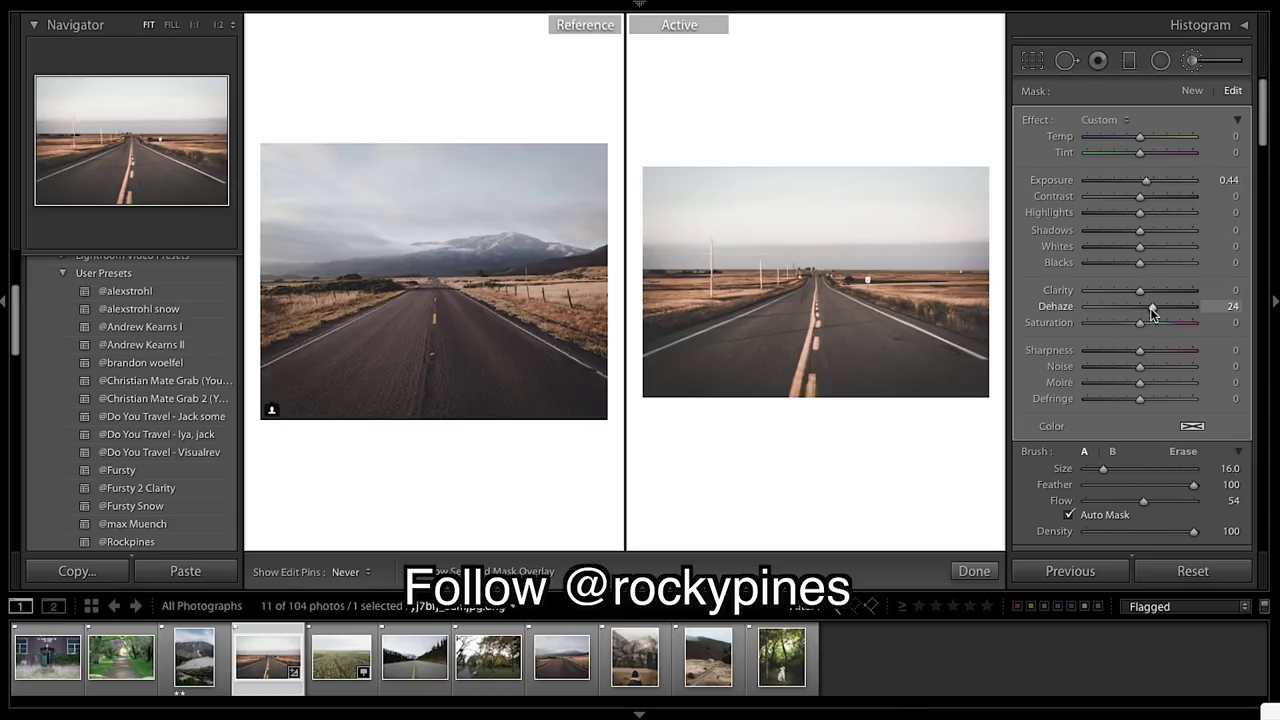
left_click_drag(1152, 307, 1180, 299)
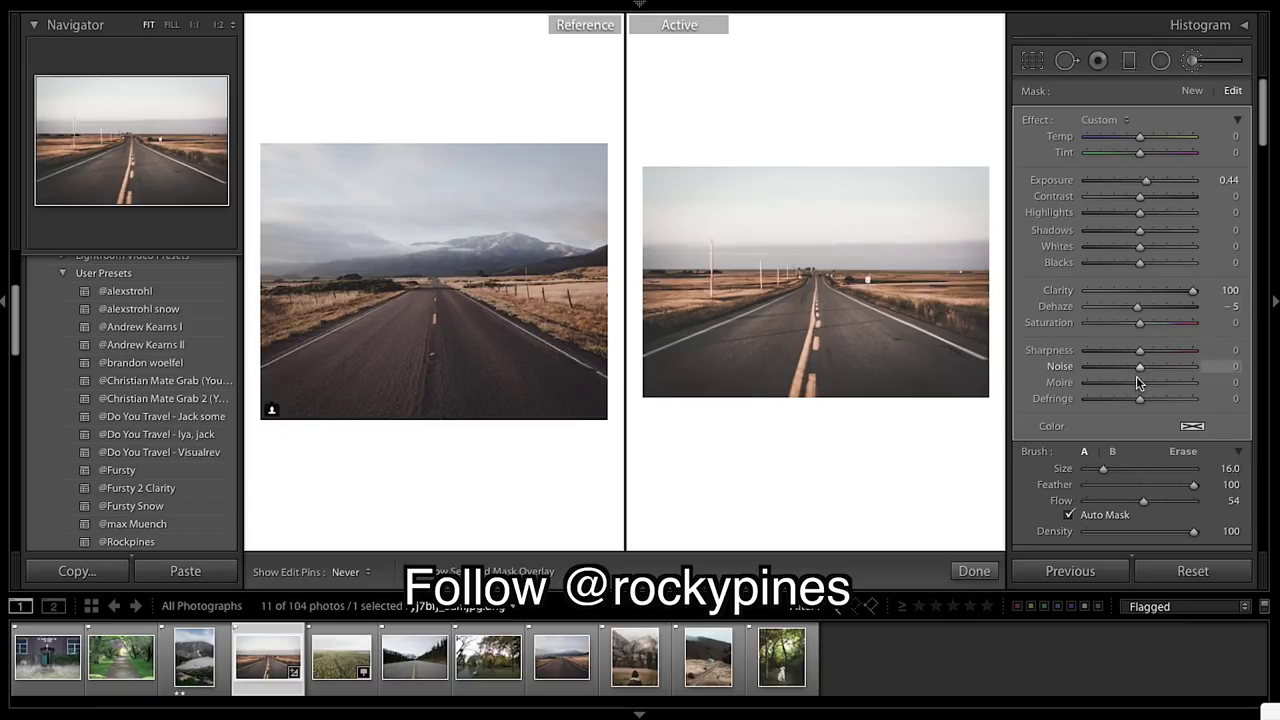
mouse_move(1139, 367)
left_mouse_down()
mouse_move(1163, 365)
mouse_move(1112, 374)
mouse_move(1134, 376)
left_mouse_up()
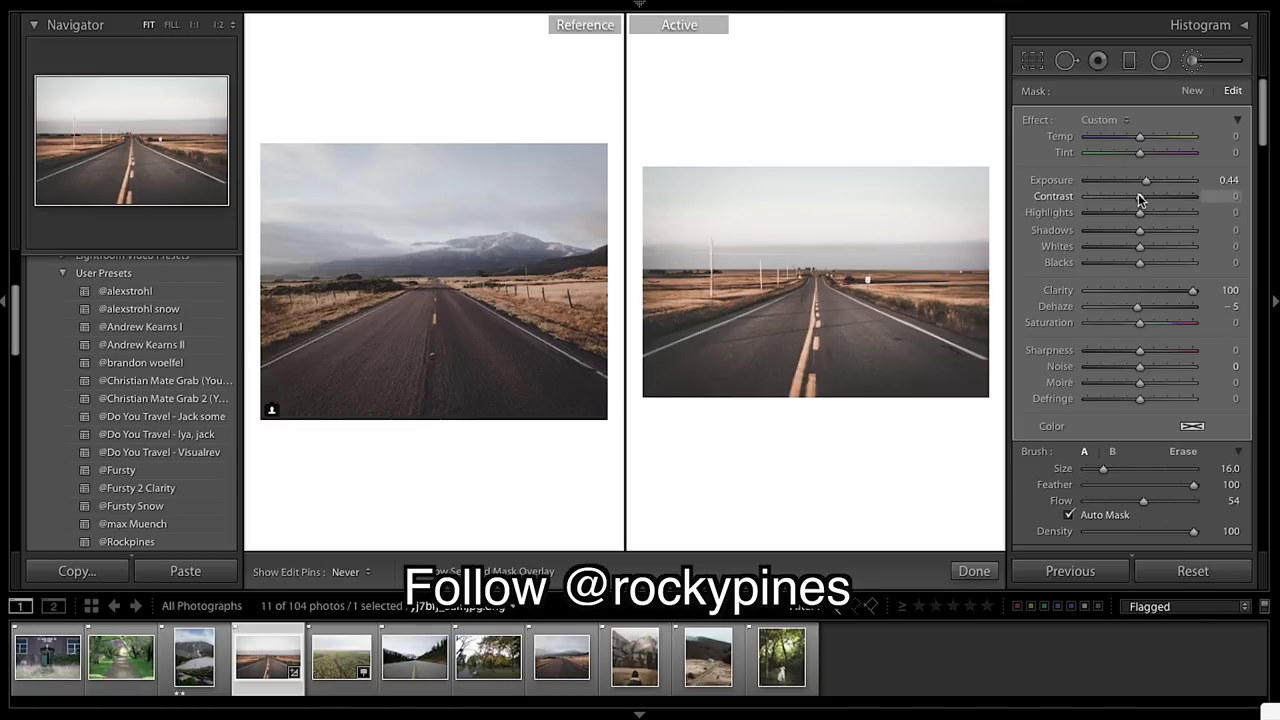
left_click_drag(1204, 197, 1132, 198)
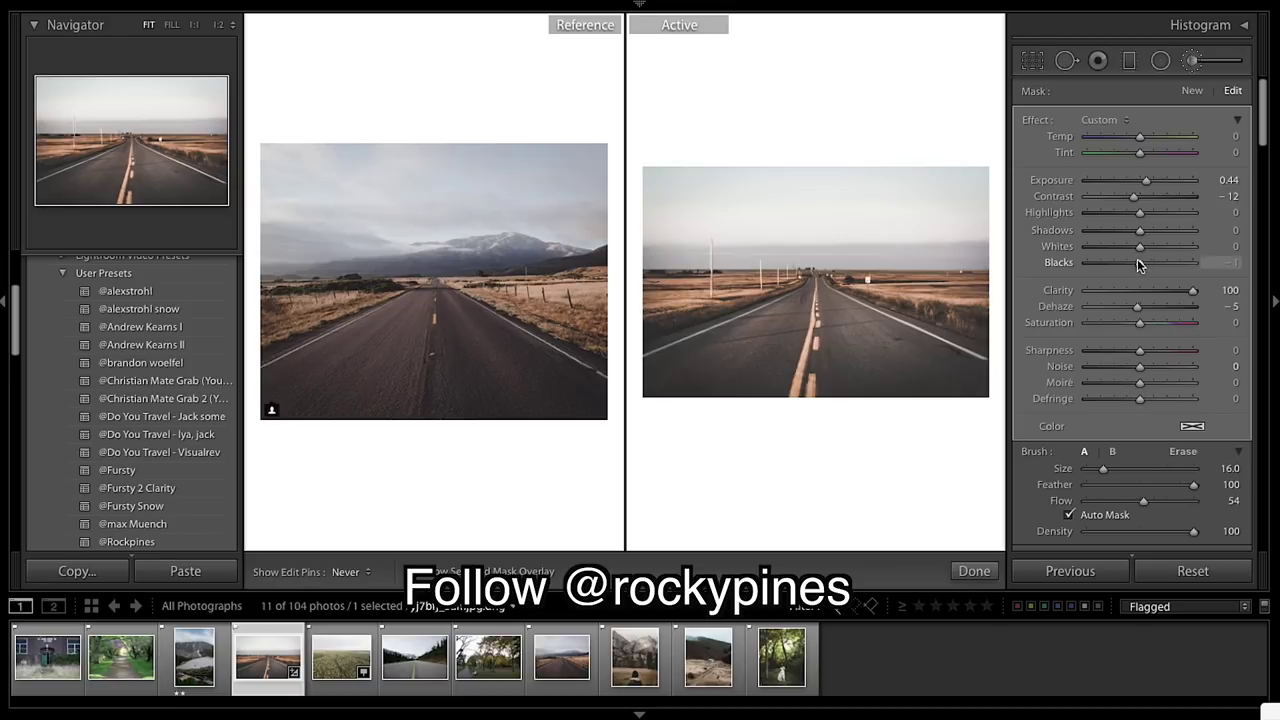
mouse_move(1138, 261)
left_mouse_down()
mouse_move(1110, 264)
mouse_move(1143, 260)
left_mouse_up()
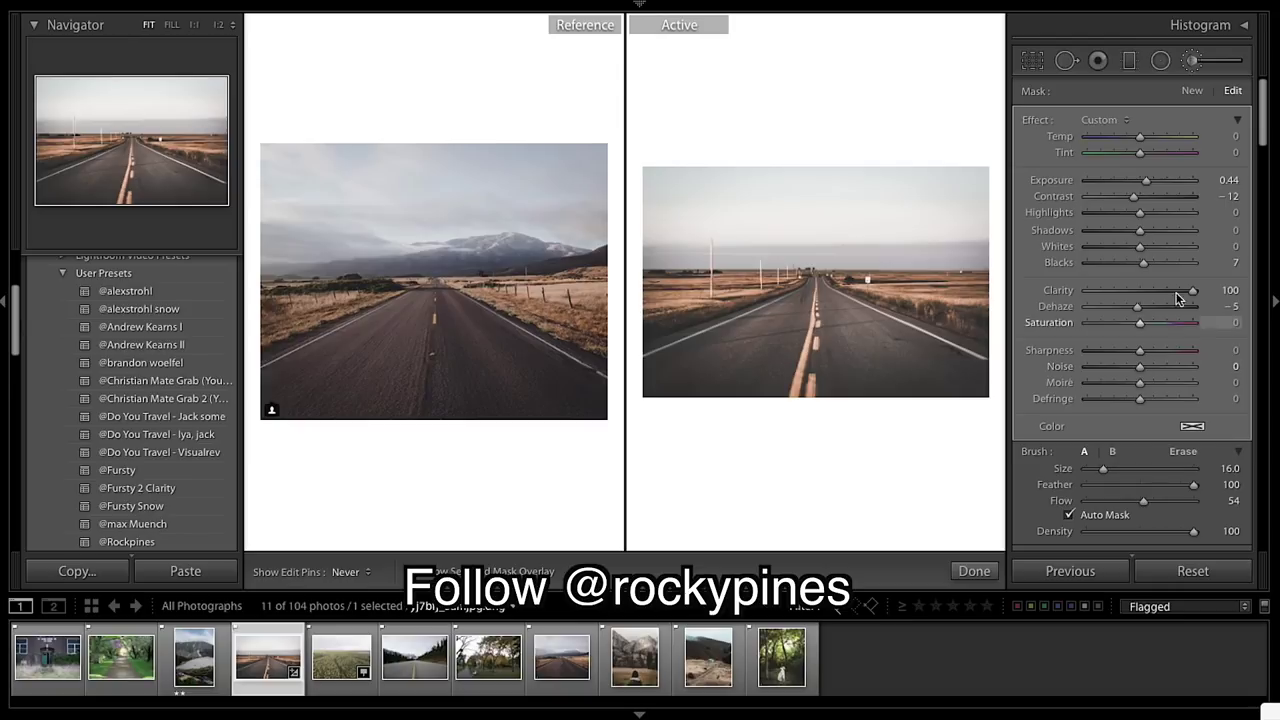
mouse_move(1144, 262)
left_mouse_down()
mouse_move(1122, 262)
mouse_move(1141, 263)
left_mouse_up()
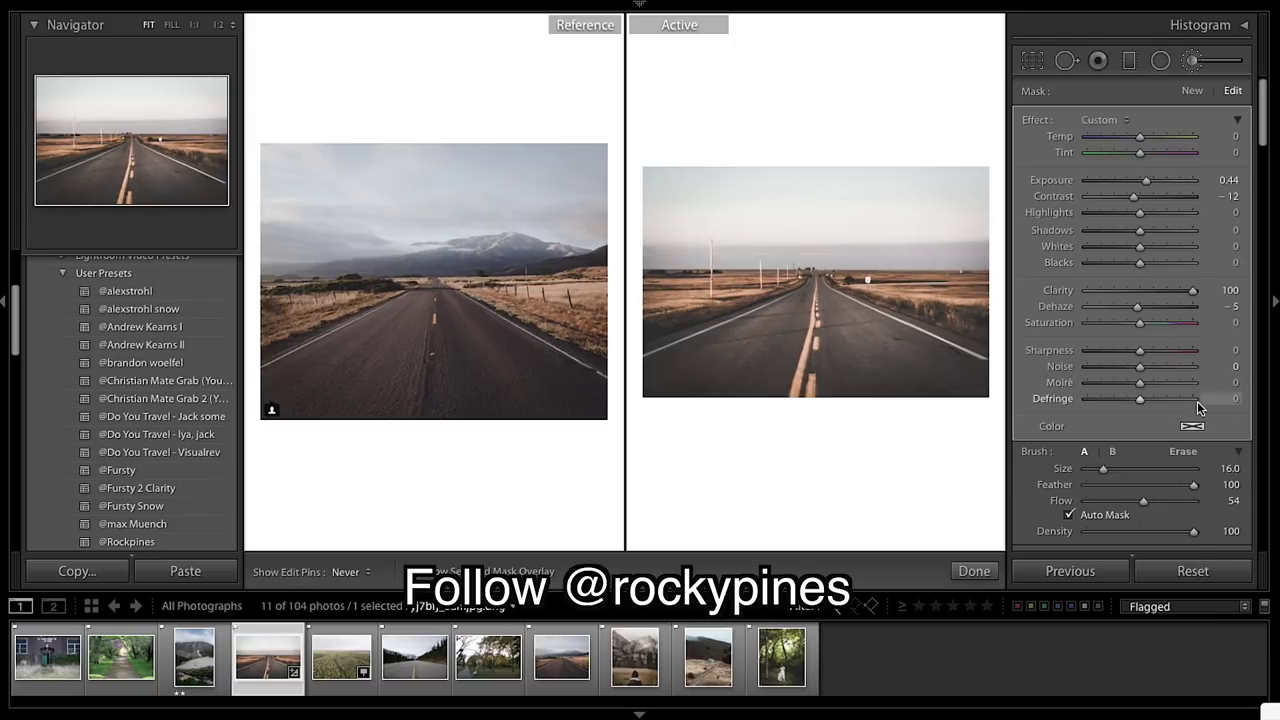
scroll(1198, 380, "down", 5)
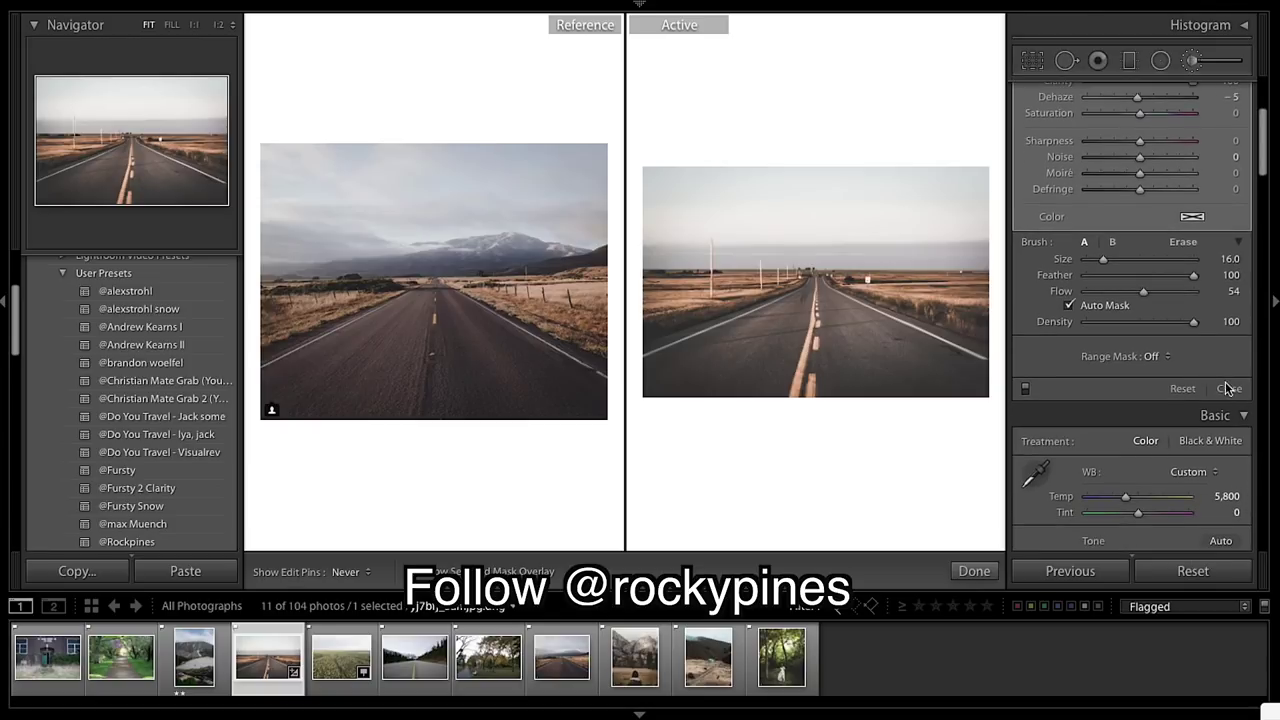
left_click(1229, 389)
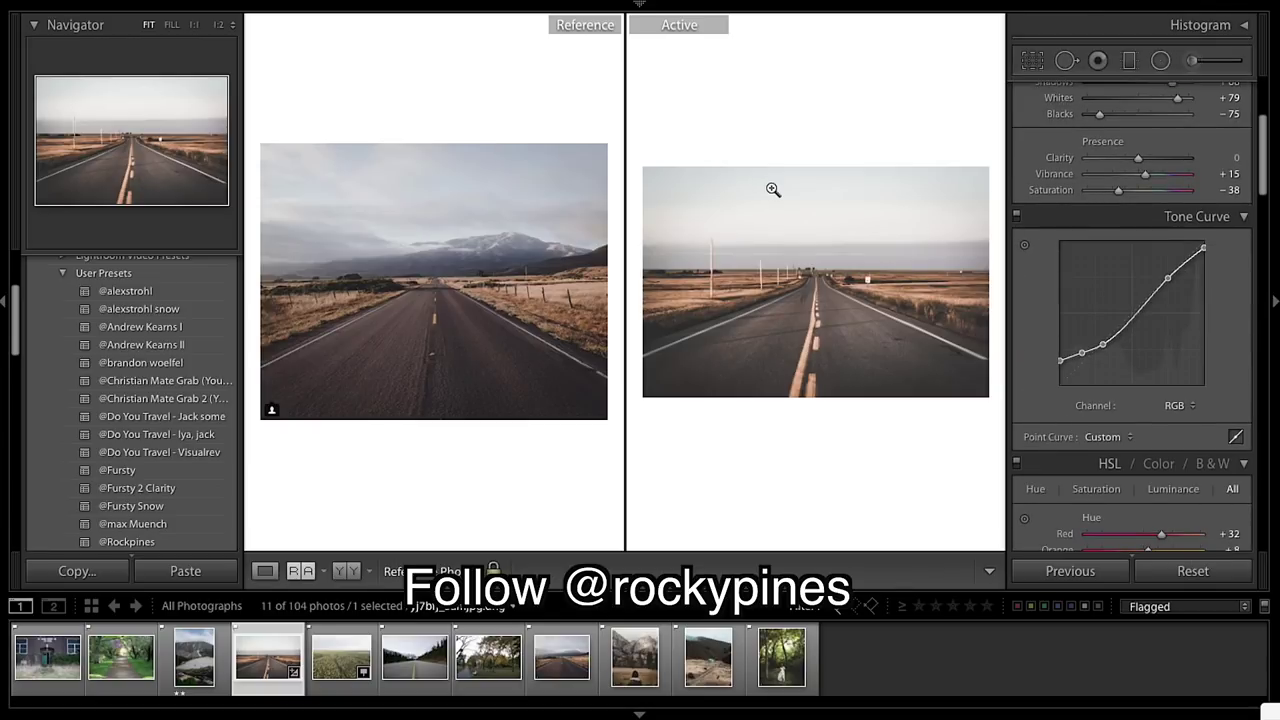
scroll(165, 394, "up", 4)
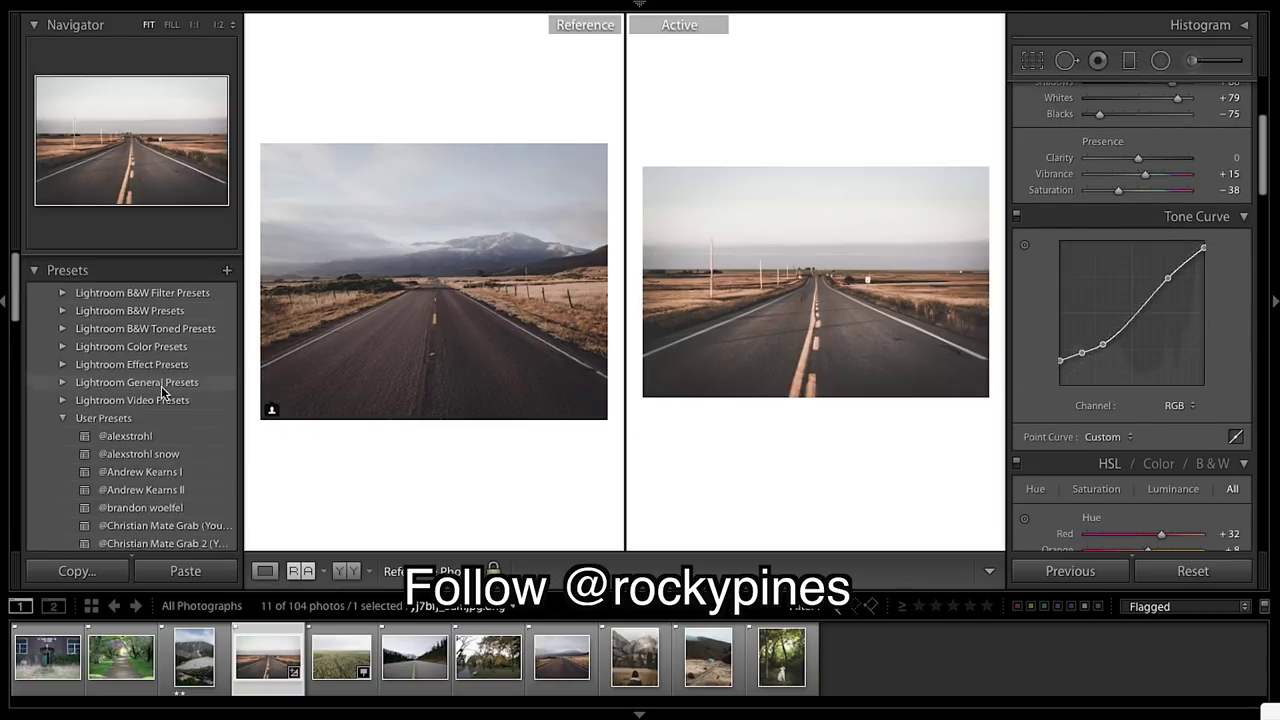
left_click(227, 264)
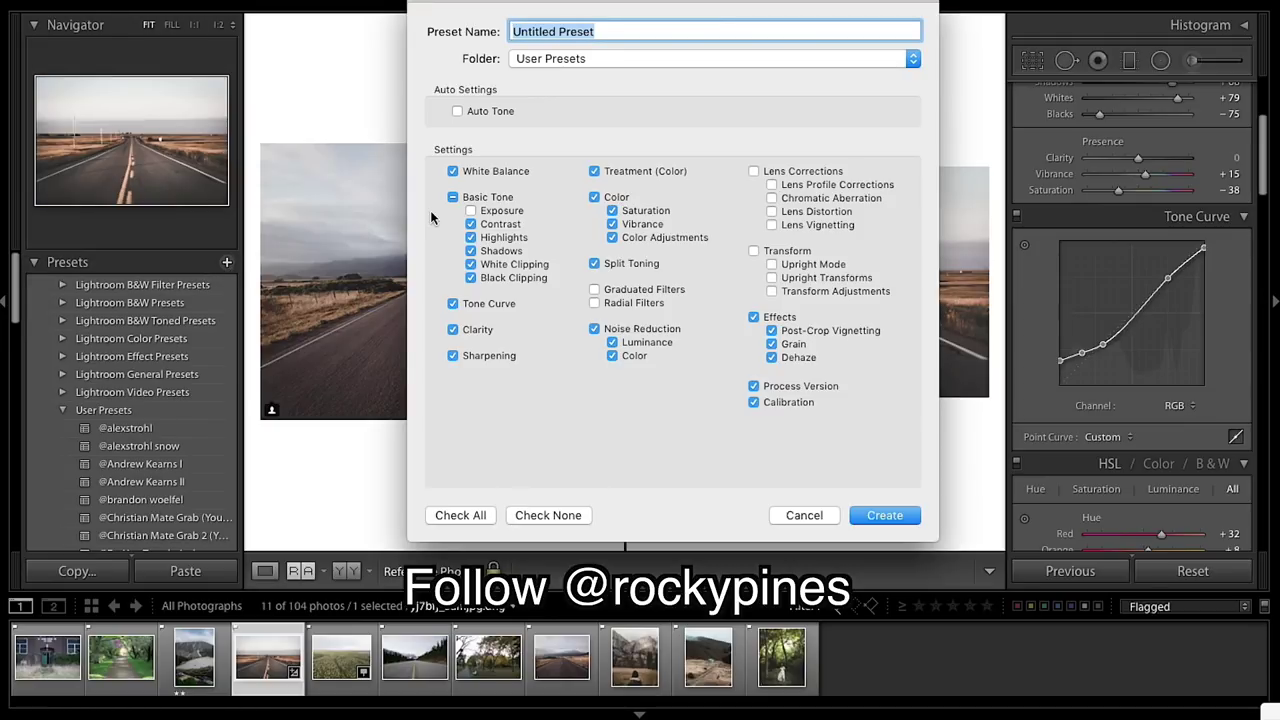
key("BackSpace")
type("@")
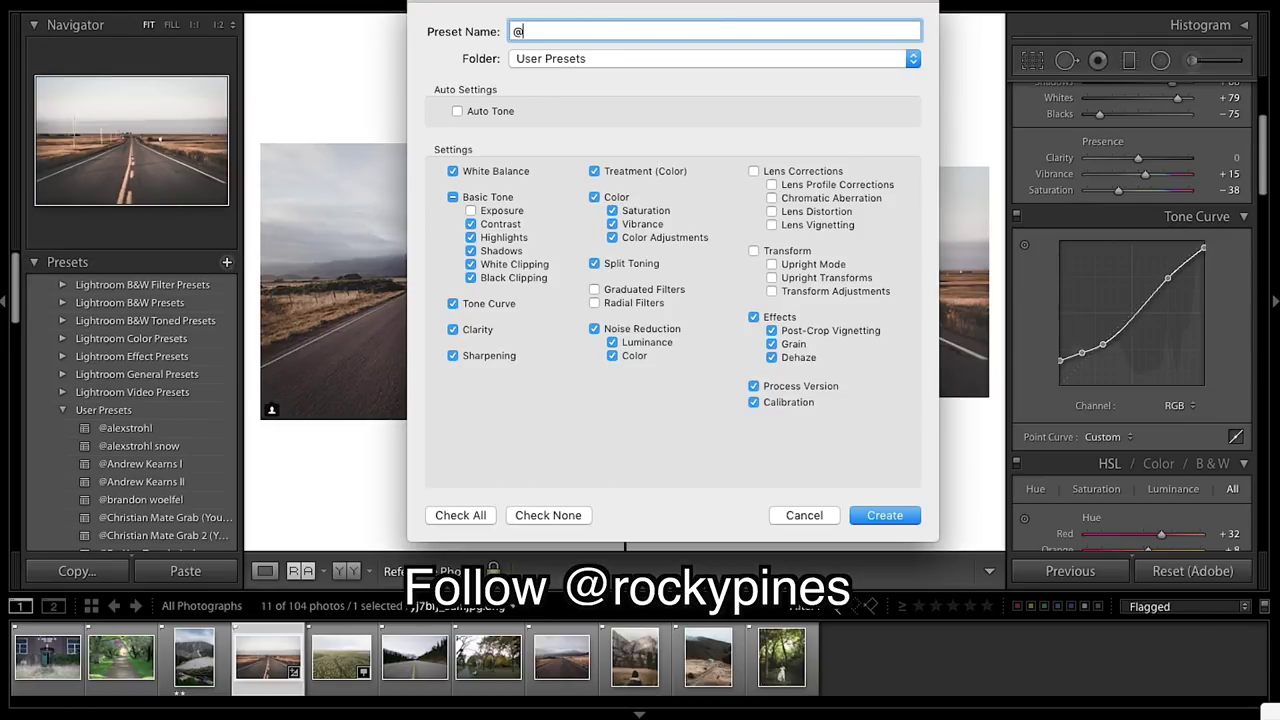
type("Rockypines")
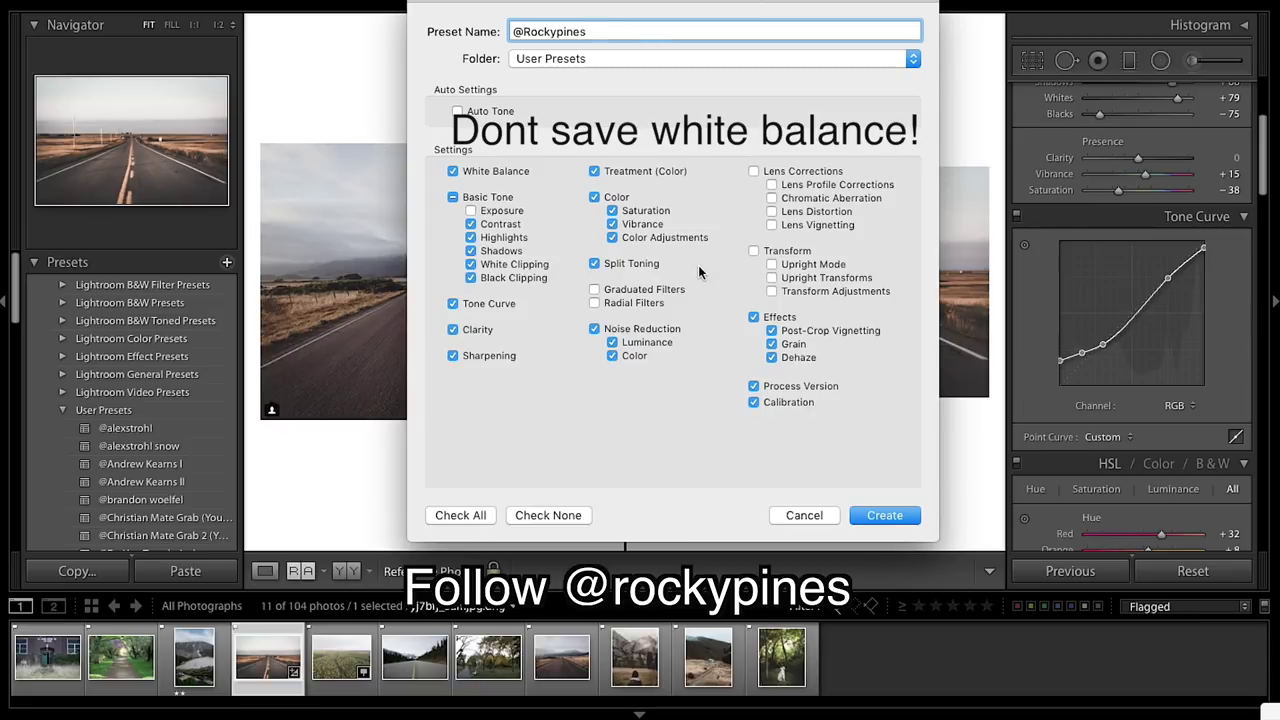
left_click(874, 515)
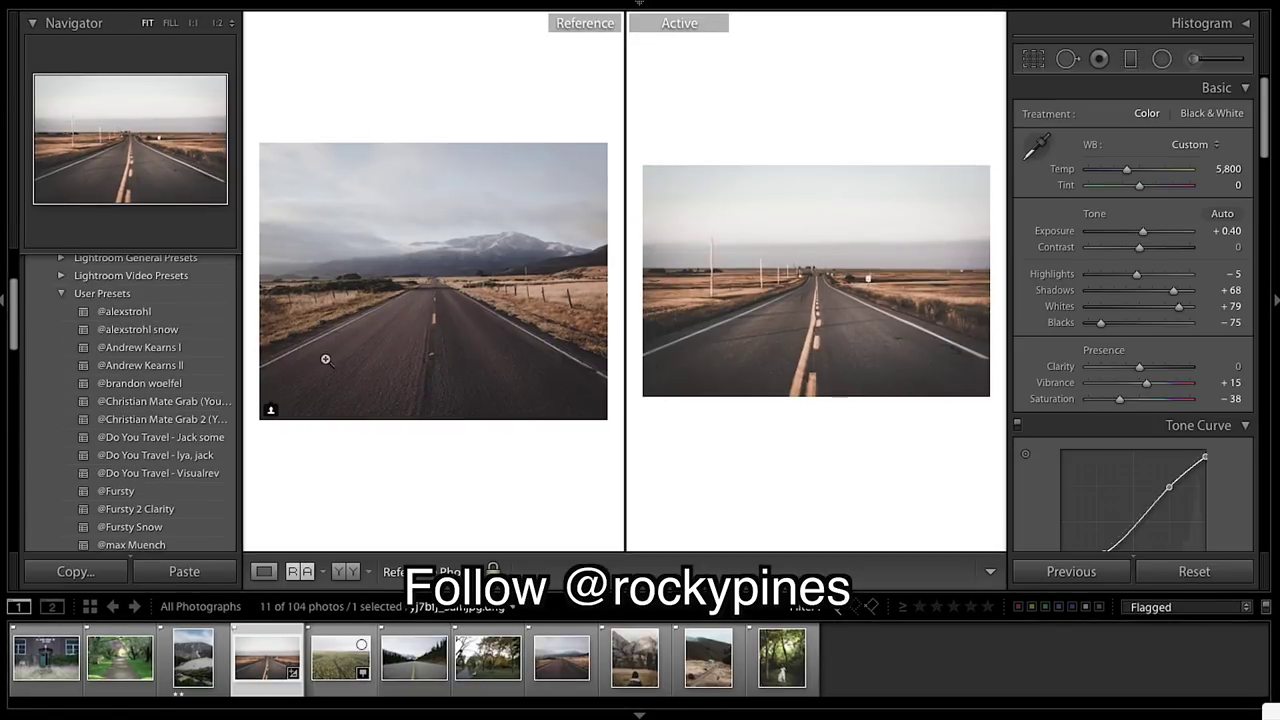
scroll(96, 444, "down", 4)
left_click(128, 438)
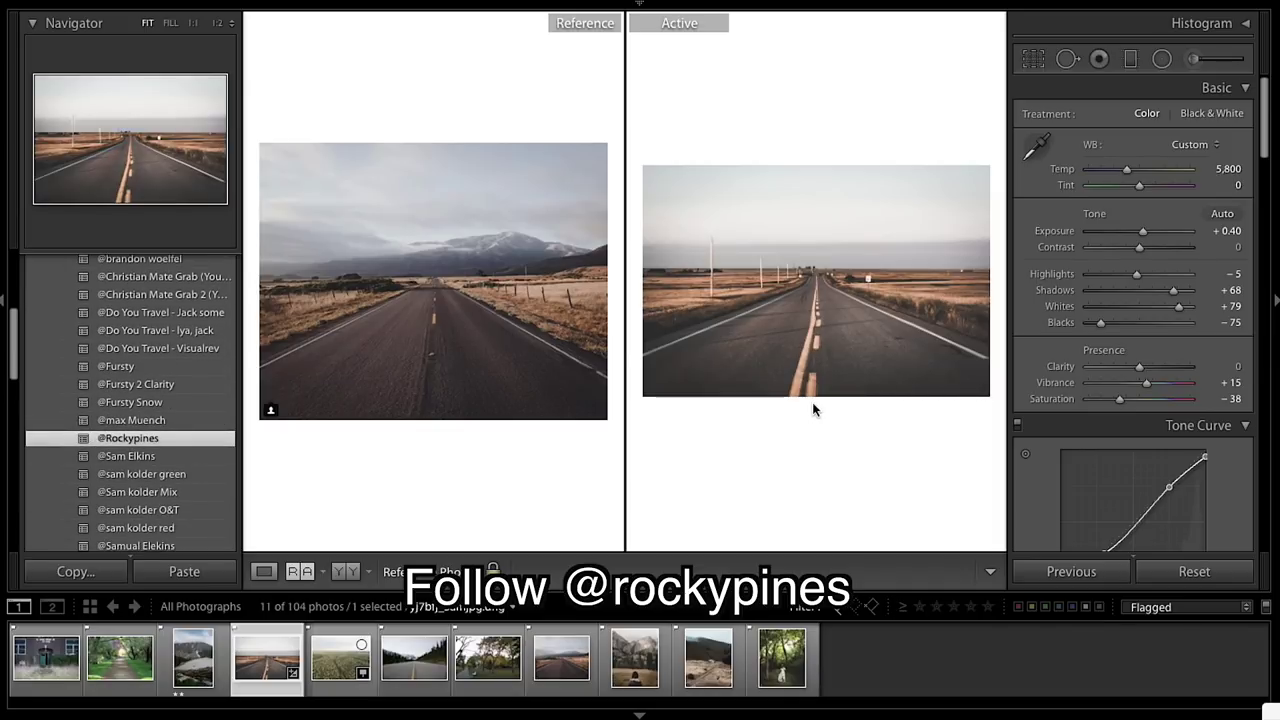
key("backslash")
key("backslash")
key("backslash")
key("backslash")
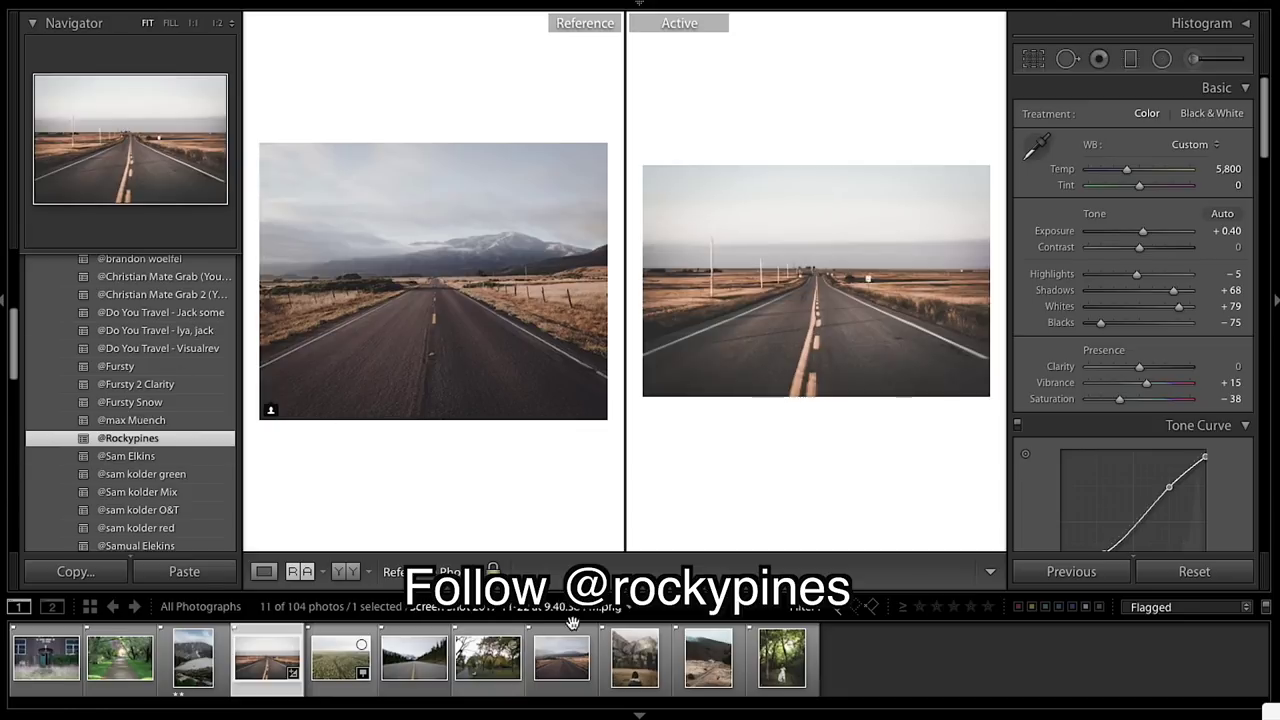
left_click(421, 676)
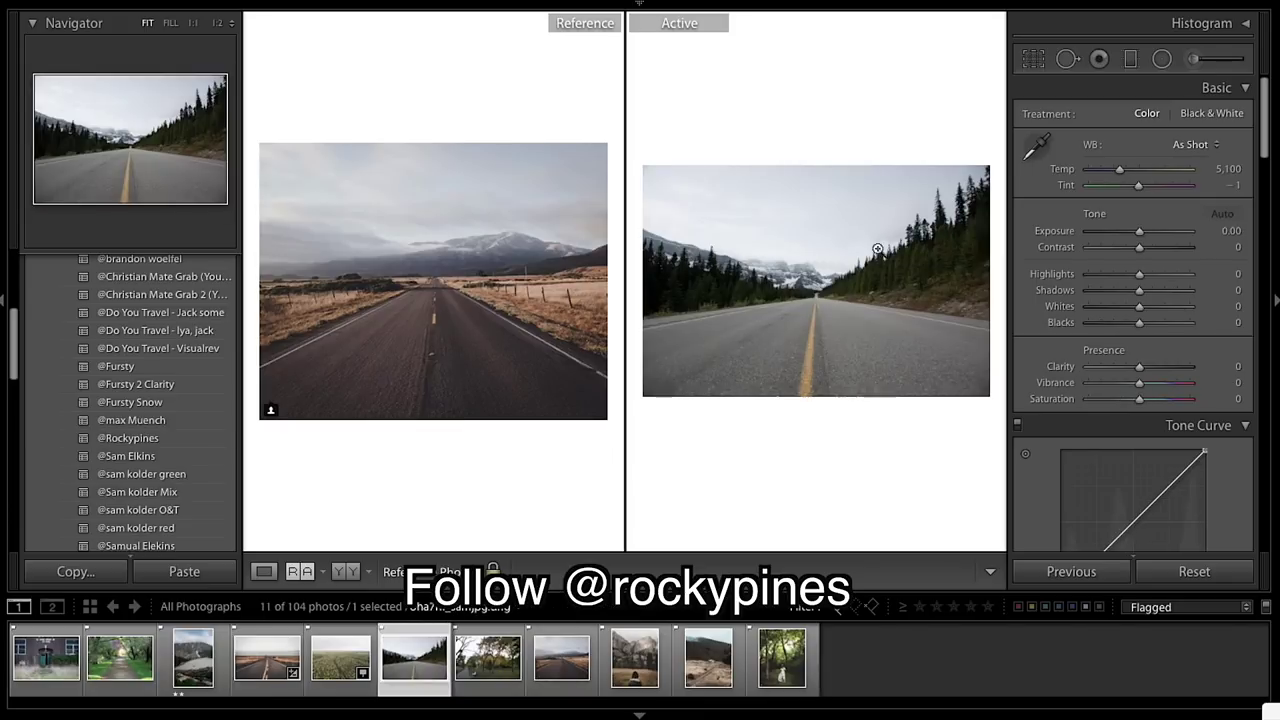
scroll(148, 495, "down", 2)
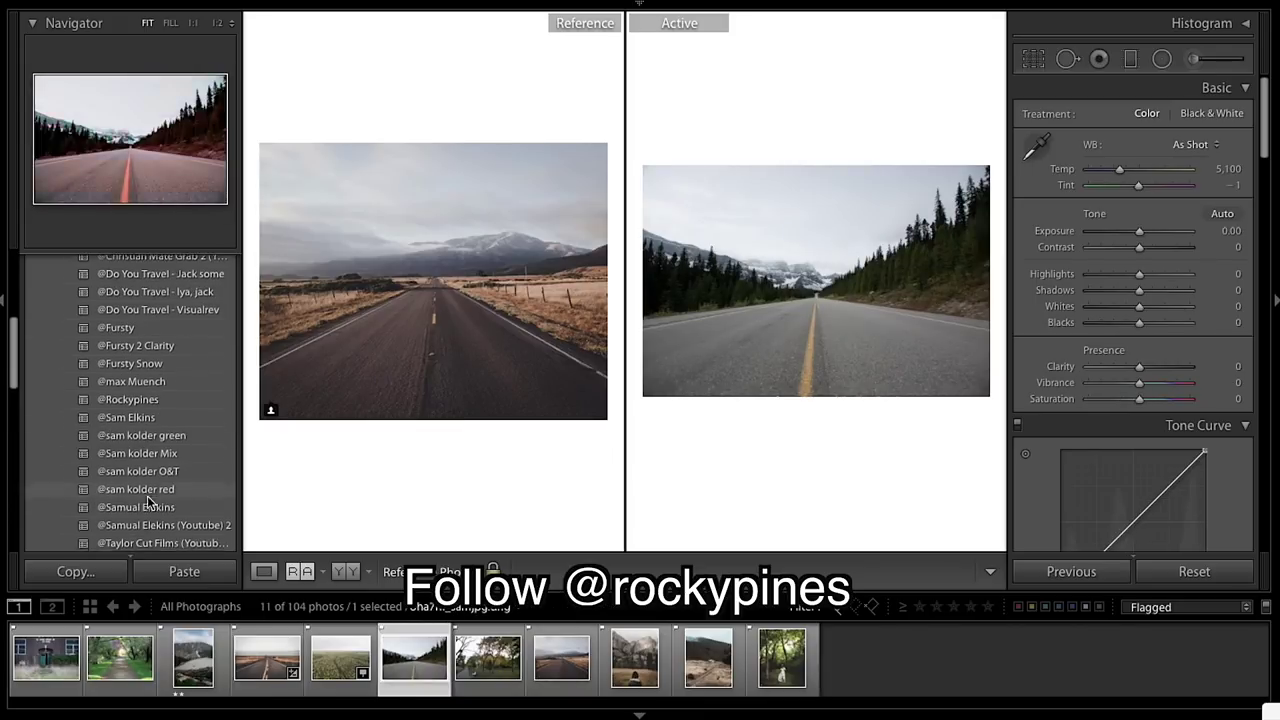
scroll(150, 480, "up", 4)
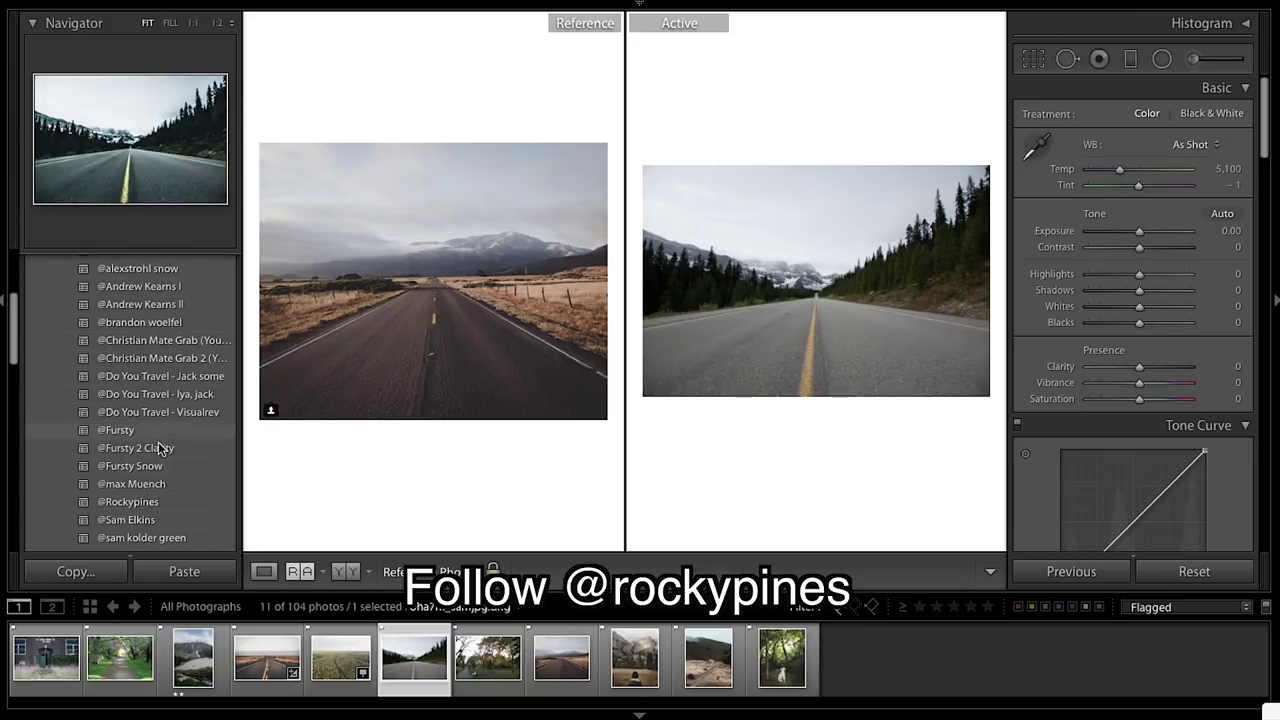
left_click(146, 504)
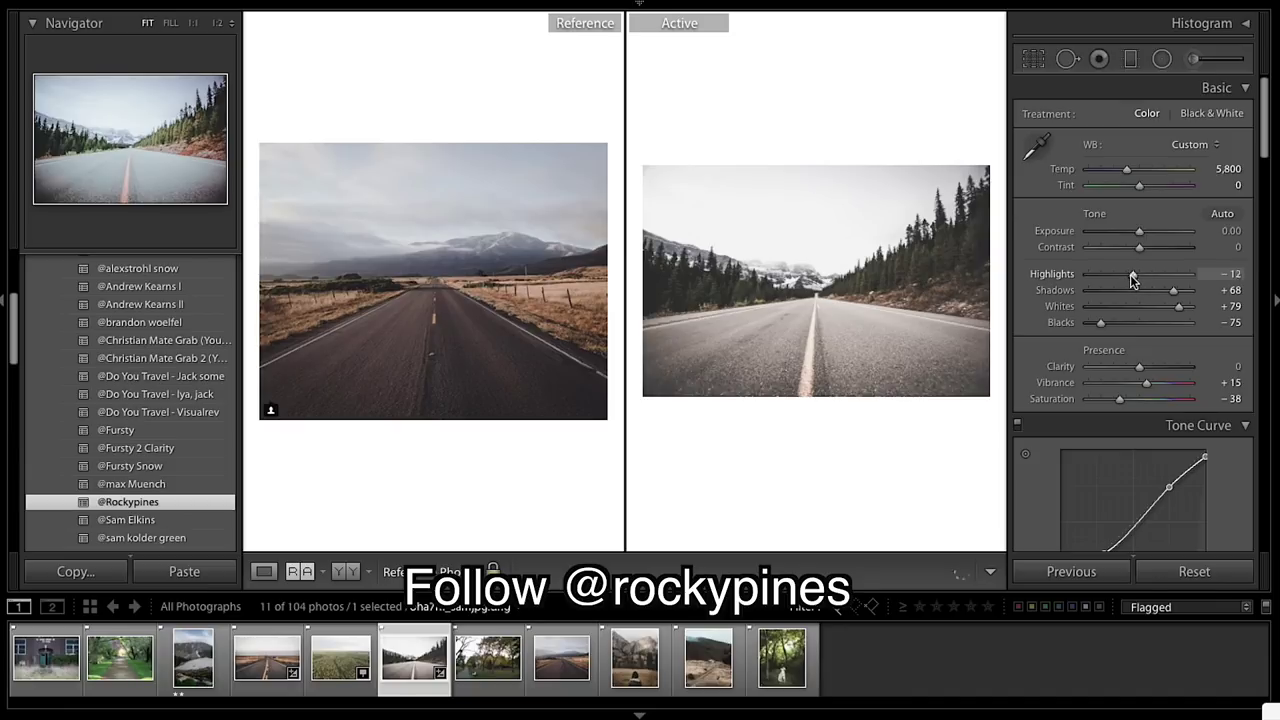
mouse_move(1130, 274)
left_mouse_down()
mouse_move(1084, 275)
mouse_move(1105, 279)
left_mouse_up()
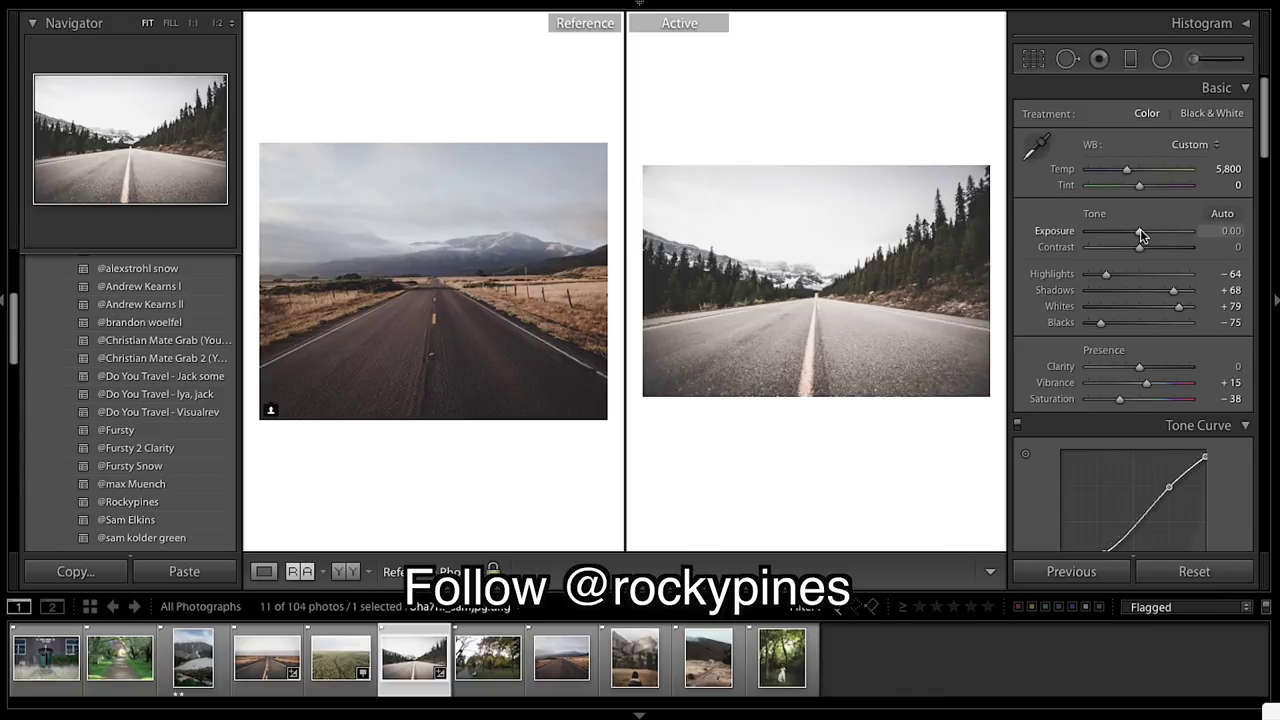
left_click_drag(1140, 230, 1127, 233)
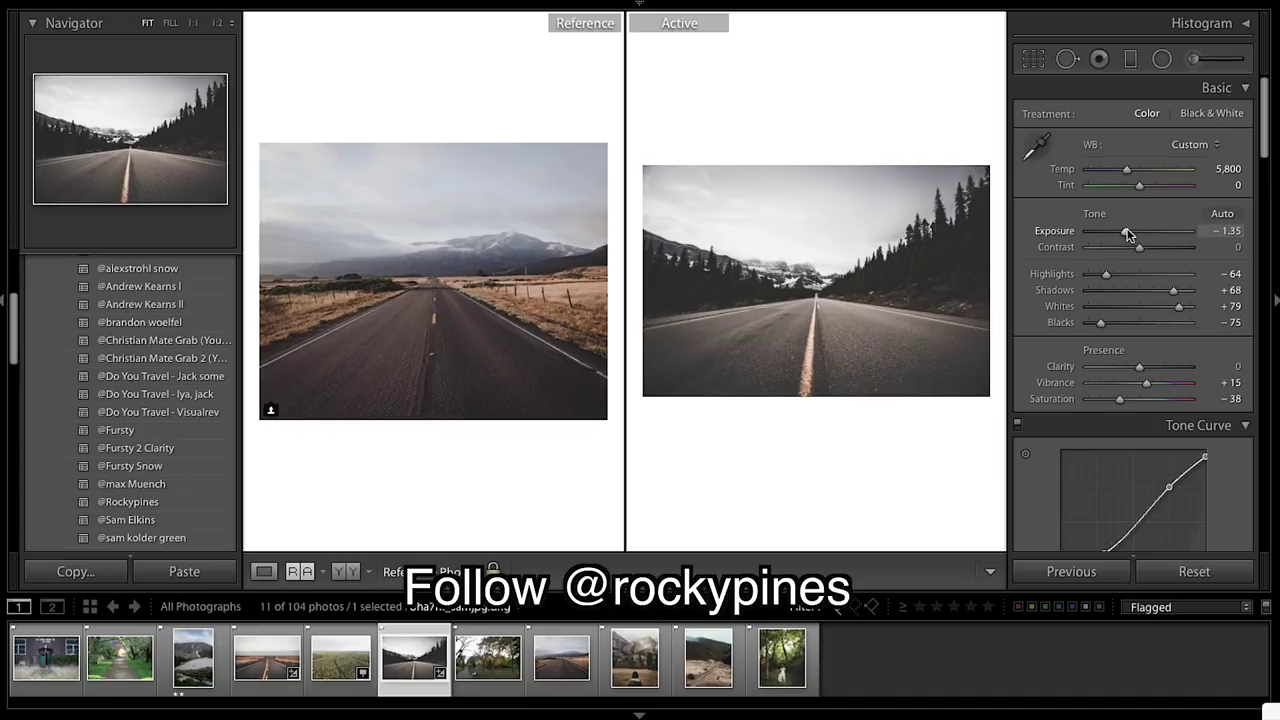
left_click_drag(1127, 233, 1102, 236)
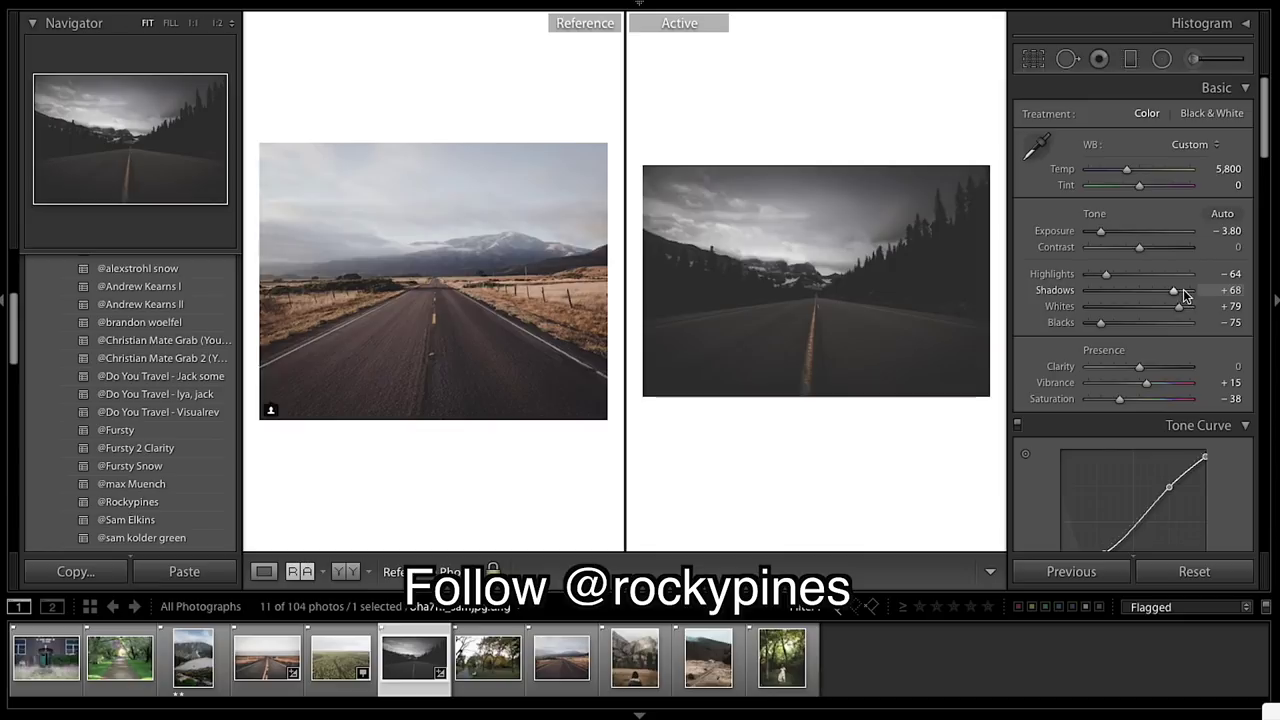
left_click_drag(1175, 290, 1200, 292)
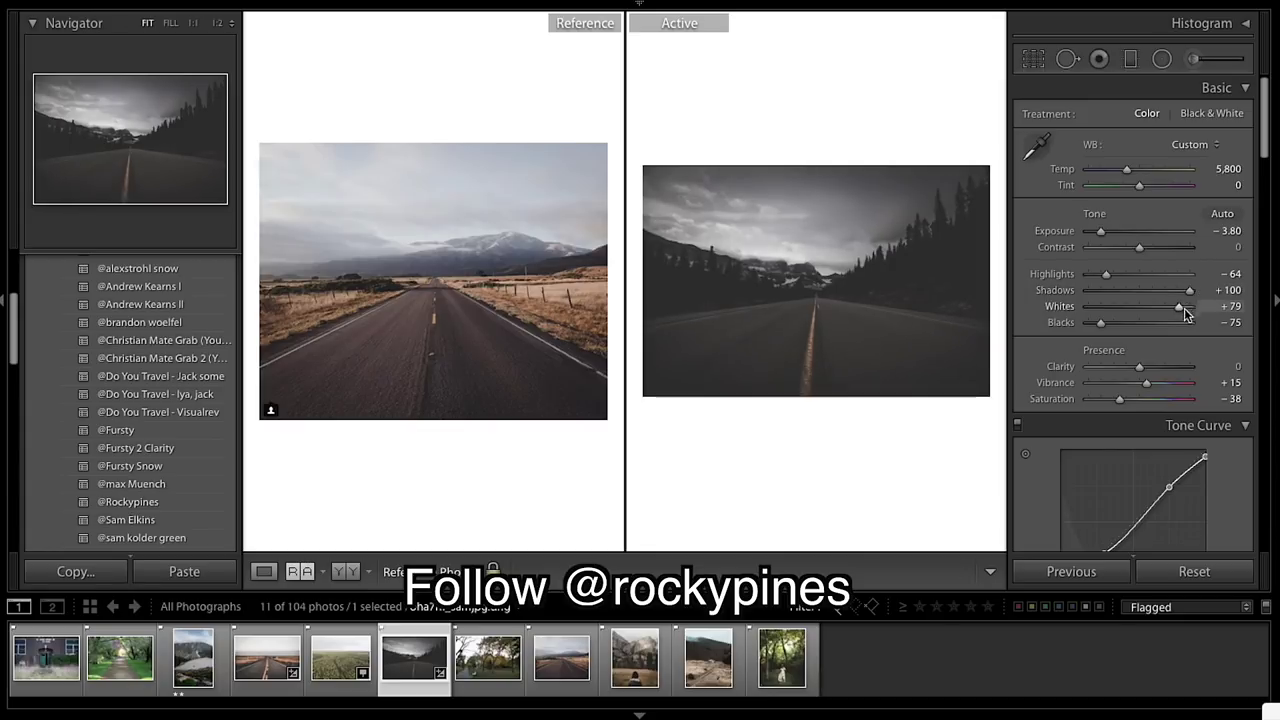
left_click_drag(1101, 323, 1185, 310)
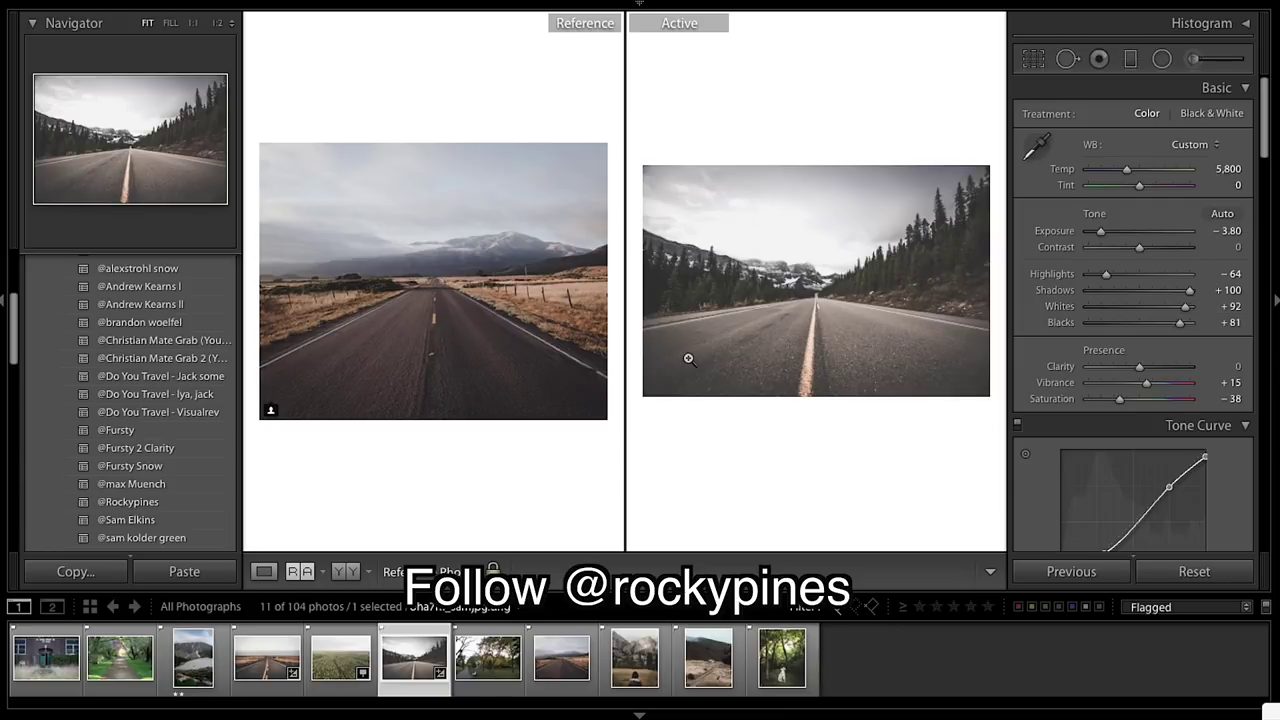
key("backslash")
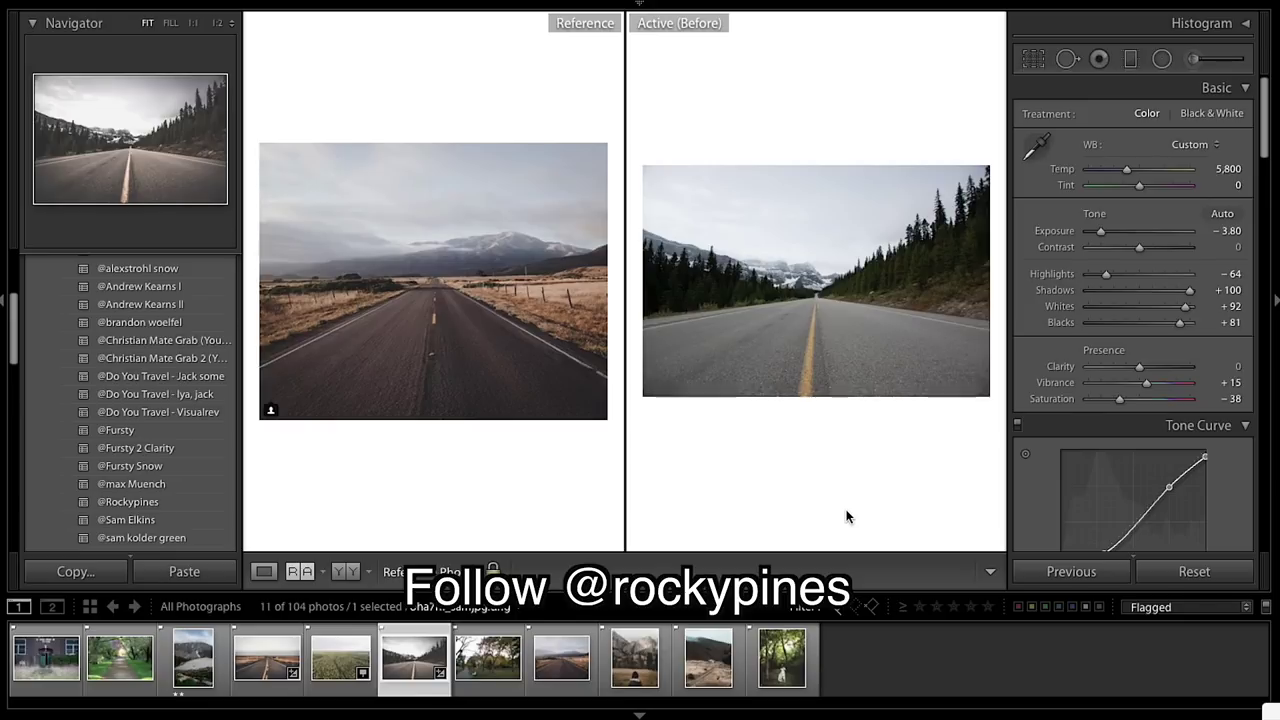
key("backslash")
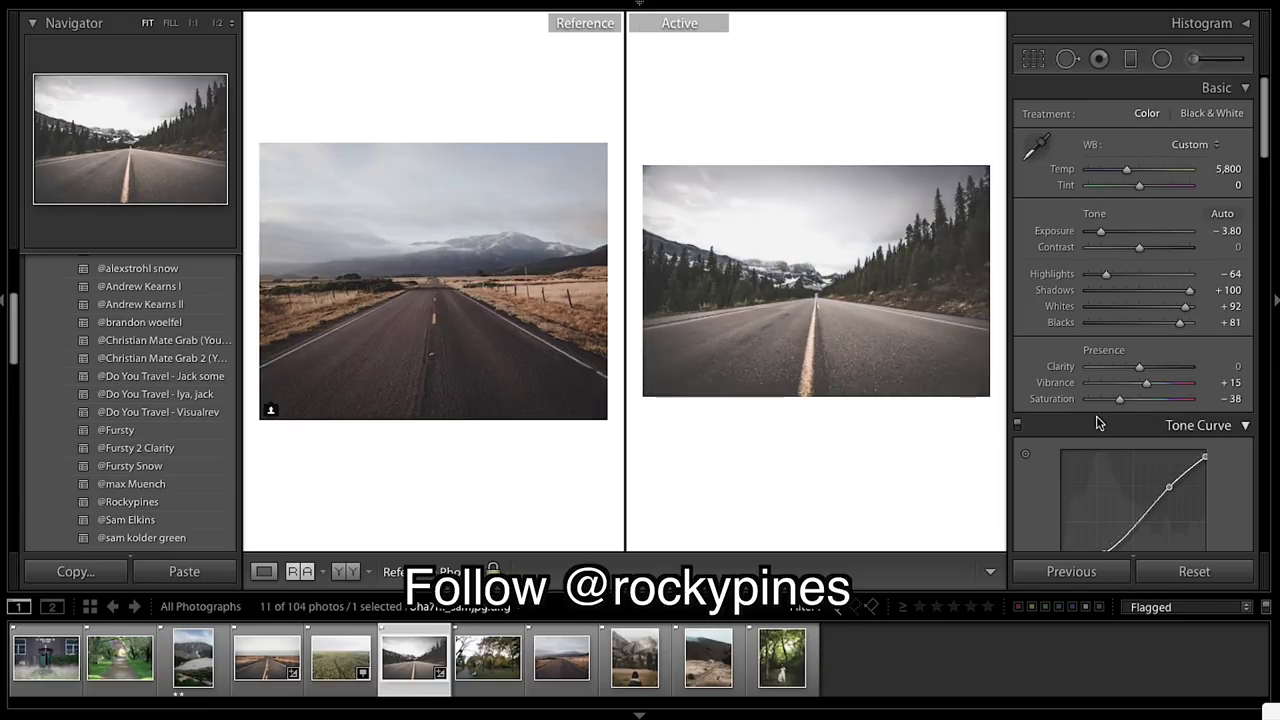
scroll(1183, 350, "down", 2)
scroll(1183, 350, "down", 4)
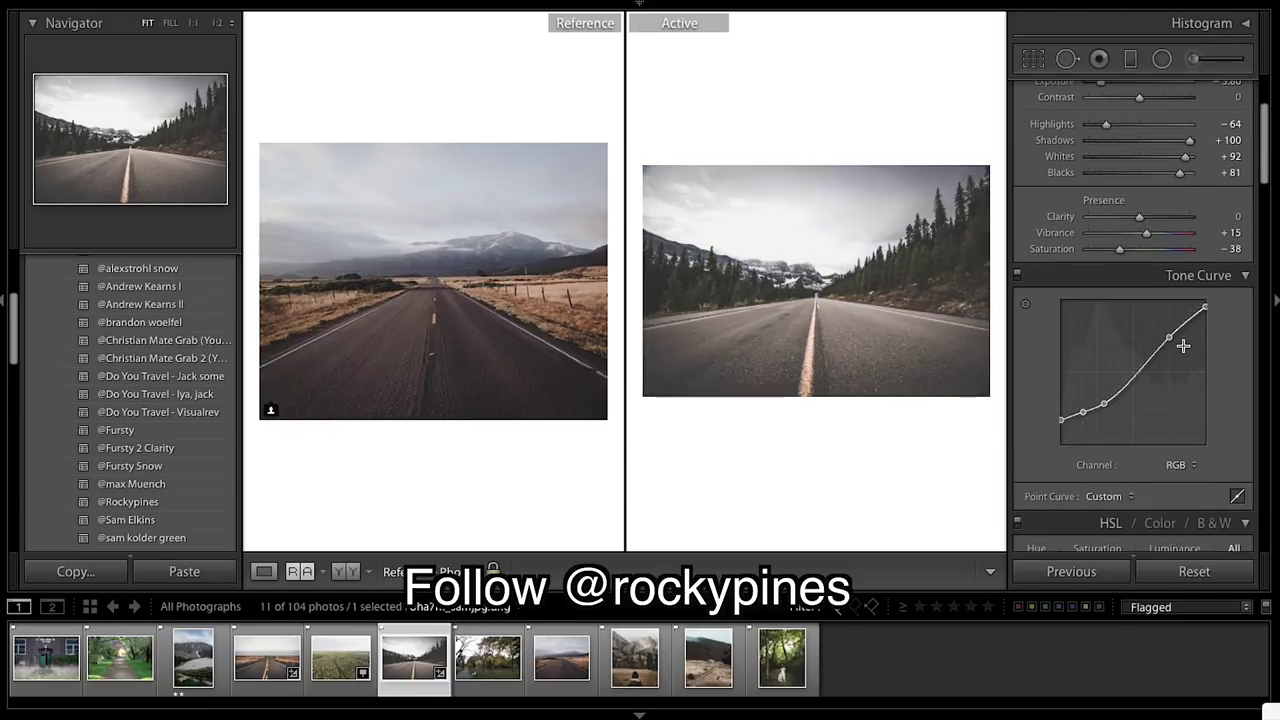
scroll(1184, 350, "up", 5)
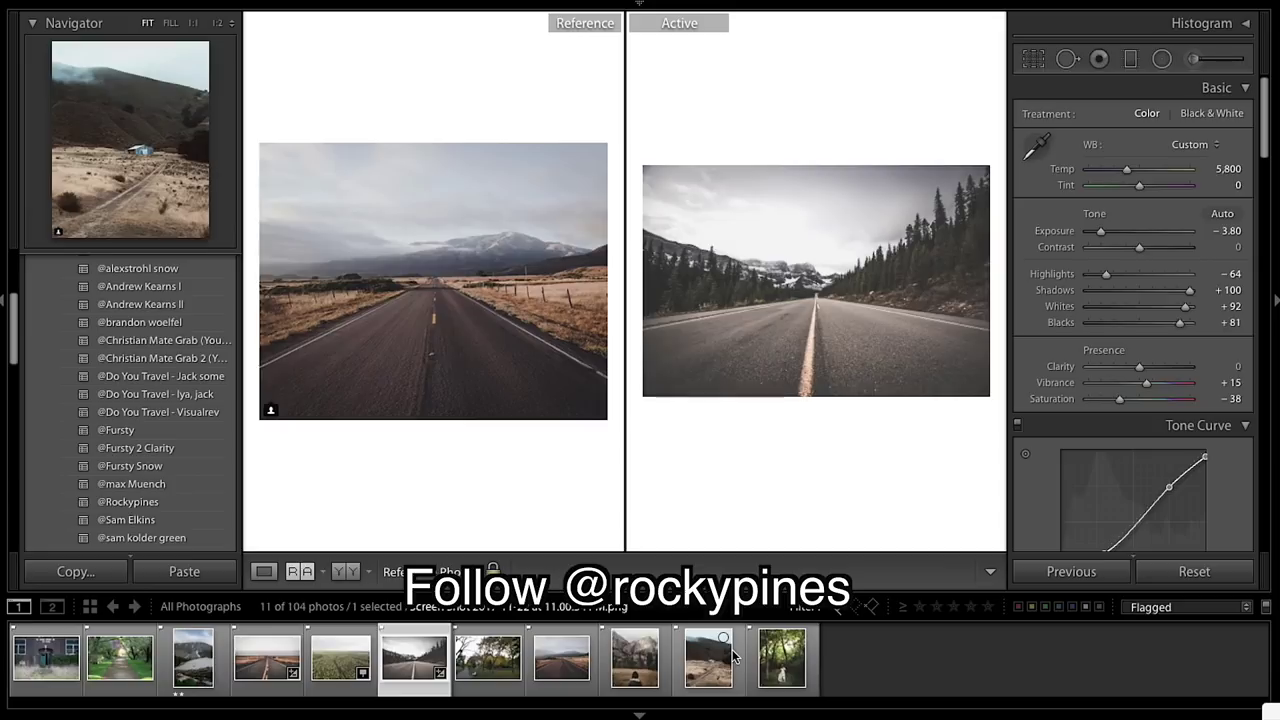
- Make the blue-house hillside landscape the reference and open the school photo
left_click_drag(708, 672, 497, 383)
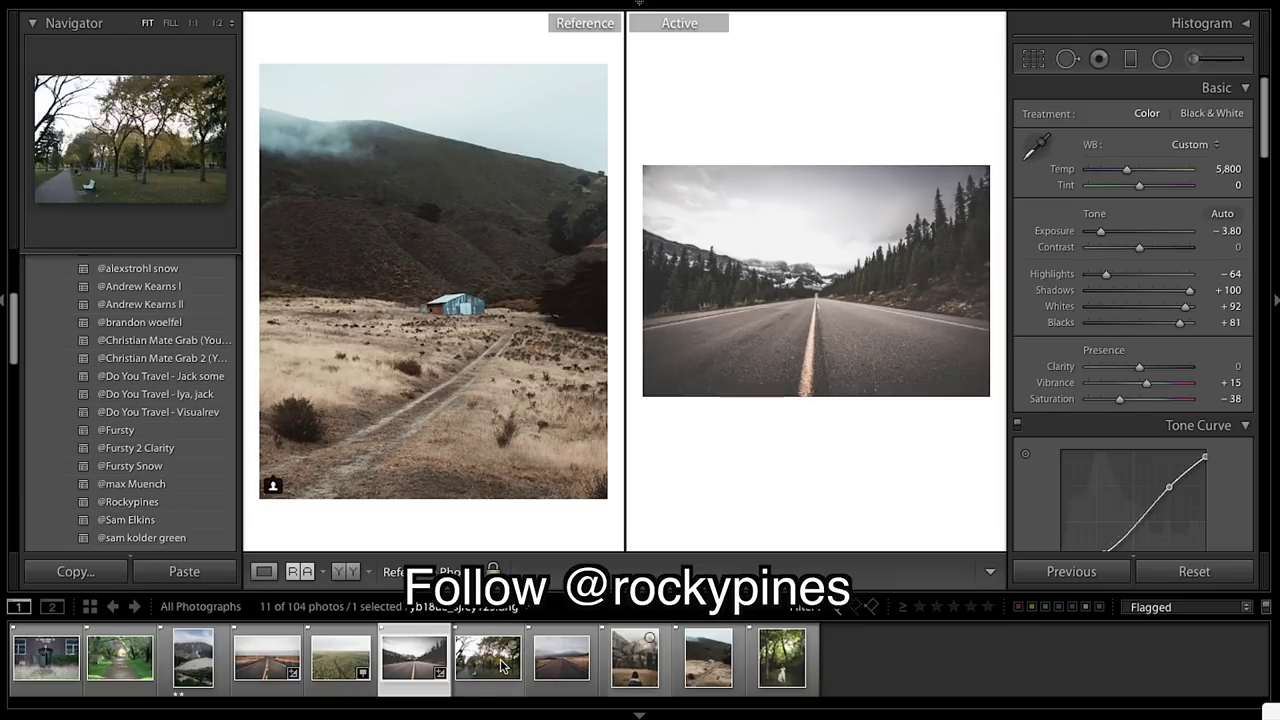
left_click(63, 652)
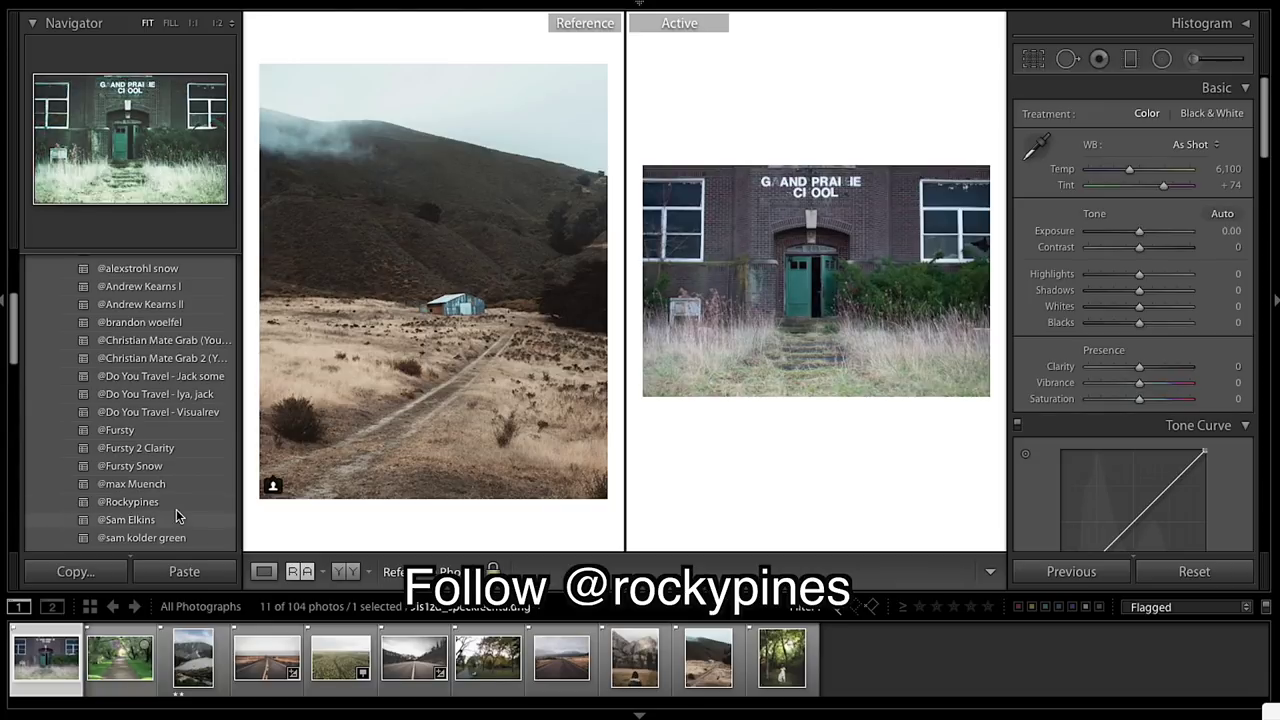
scroll(176, 509, "down", 1)
left_click(145, 489)
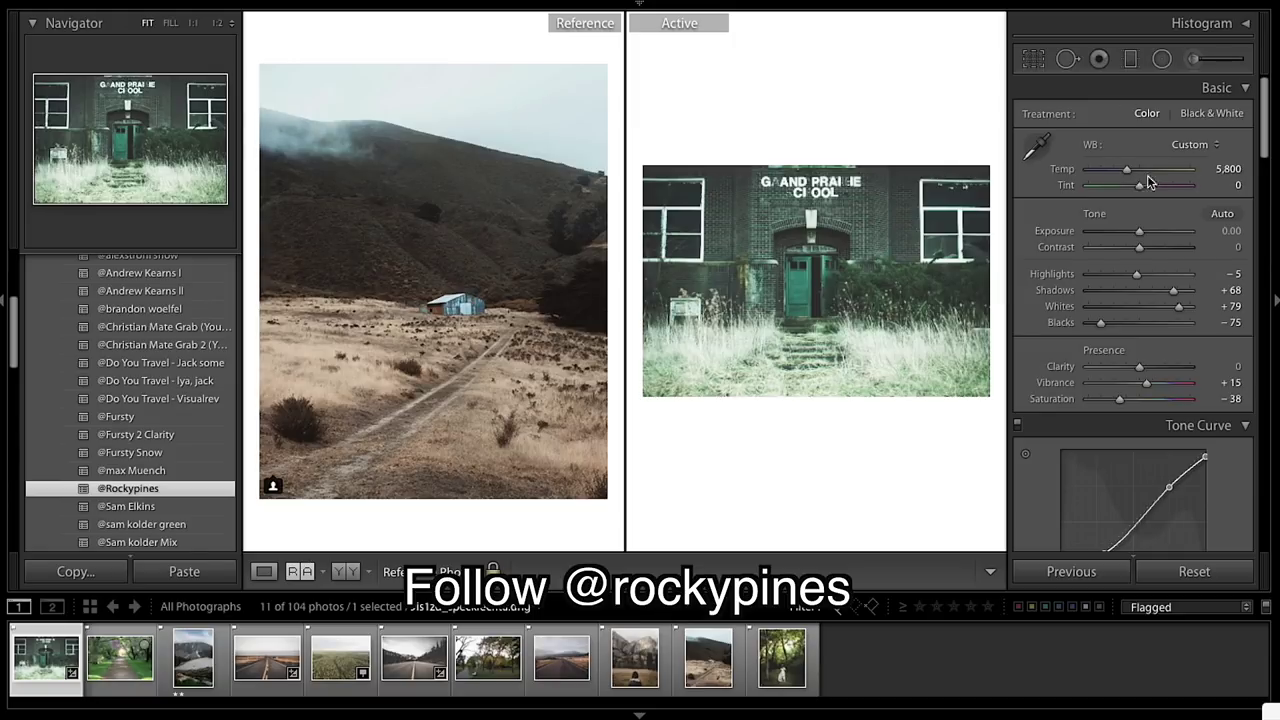
left_click_drag(1127, 169, 1145, 172)
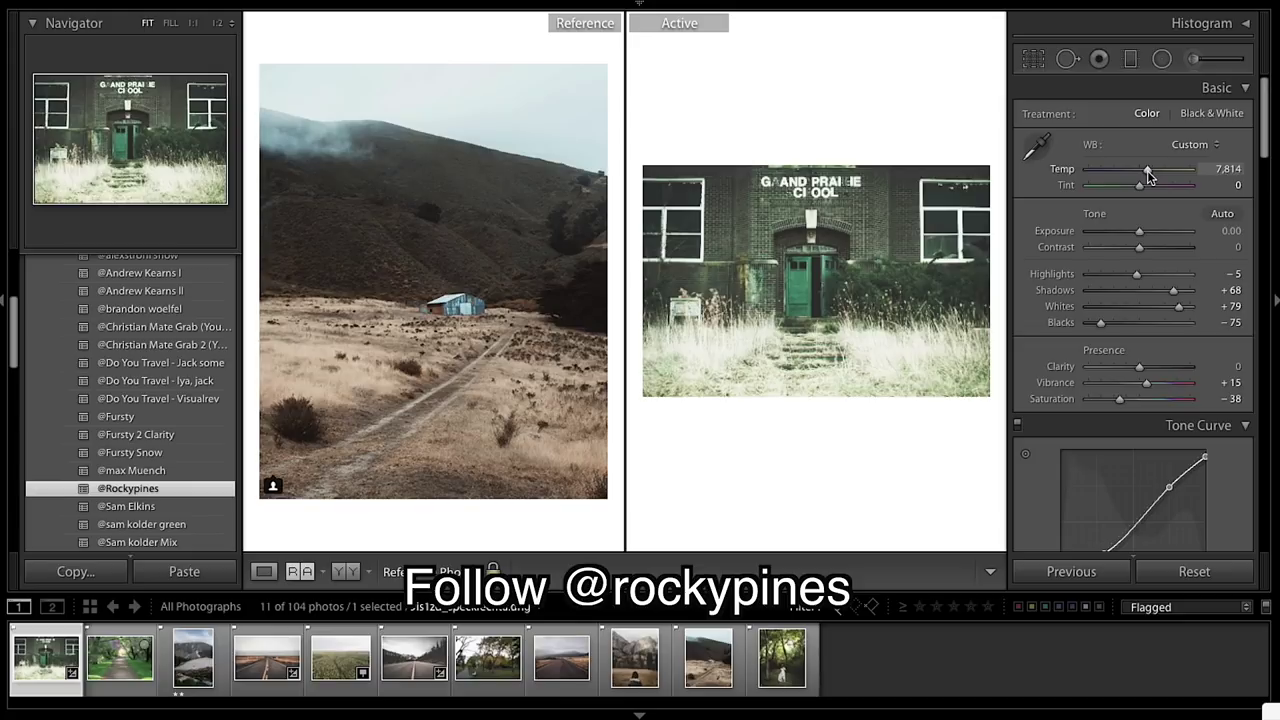
left_click_drag(1147, 170, 1147, 170)
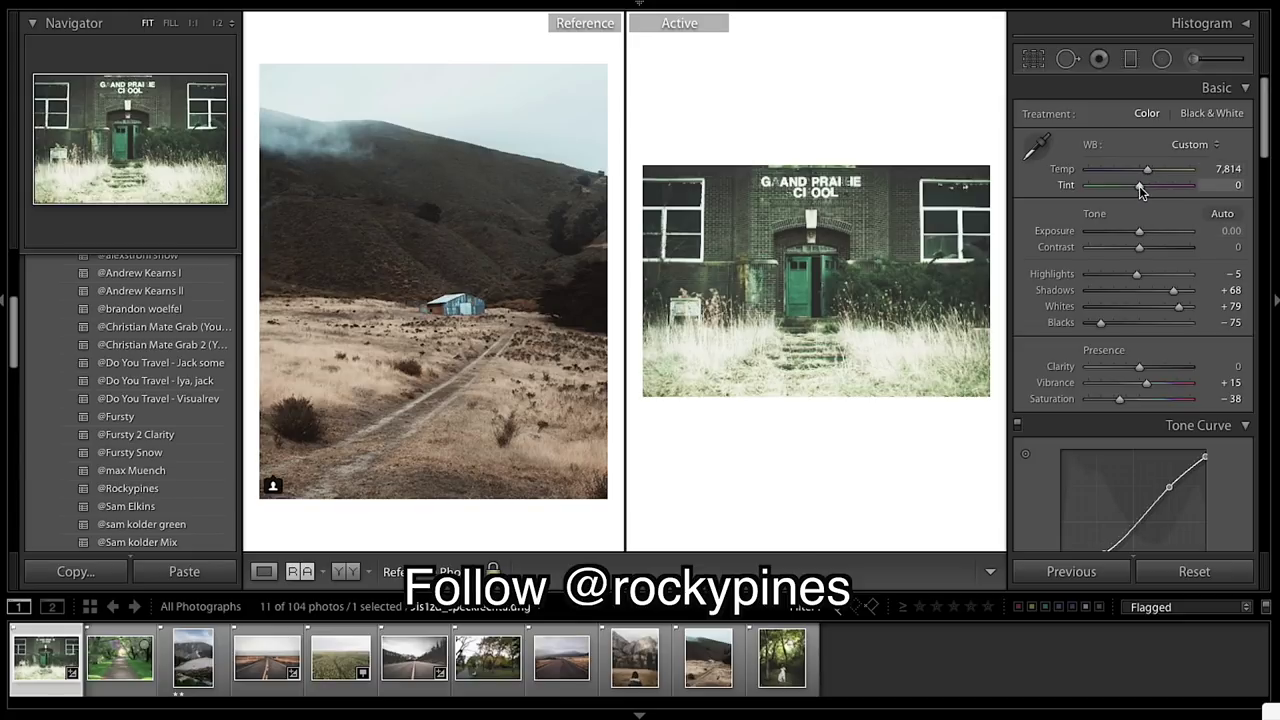
left_click_drag(1140, 190, 1145, 193)
left_click_drag(1145, 192, 1157, 192)
left_click_drag(1156, 192, 1155, 192)
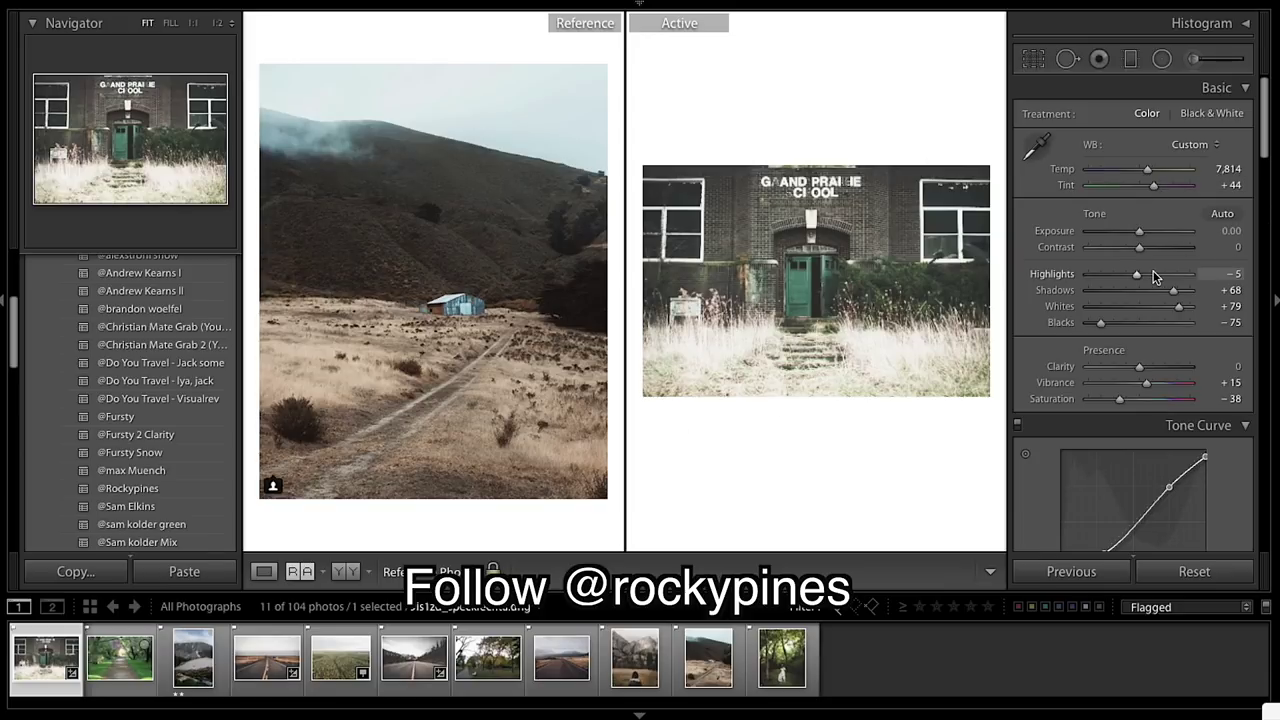
- Darken the school photo's Exposure to -1.35, then pick the Radial Filter tool
scroll(1153, 277, "down", 1)
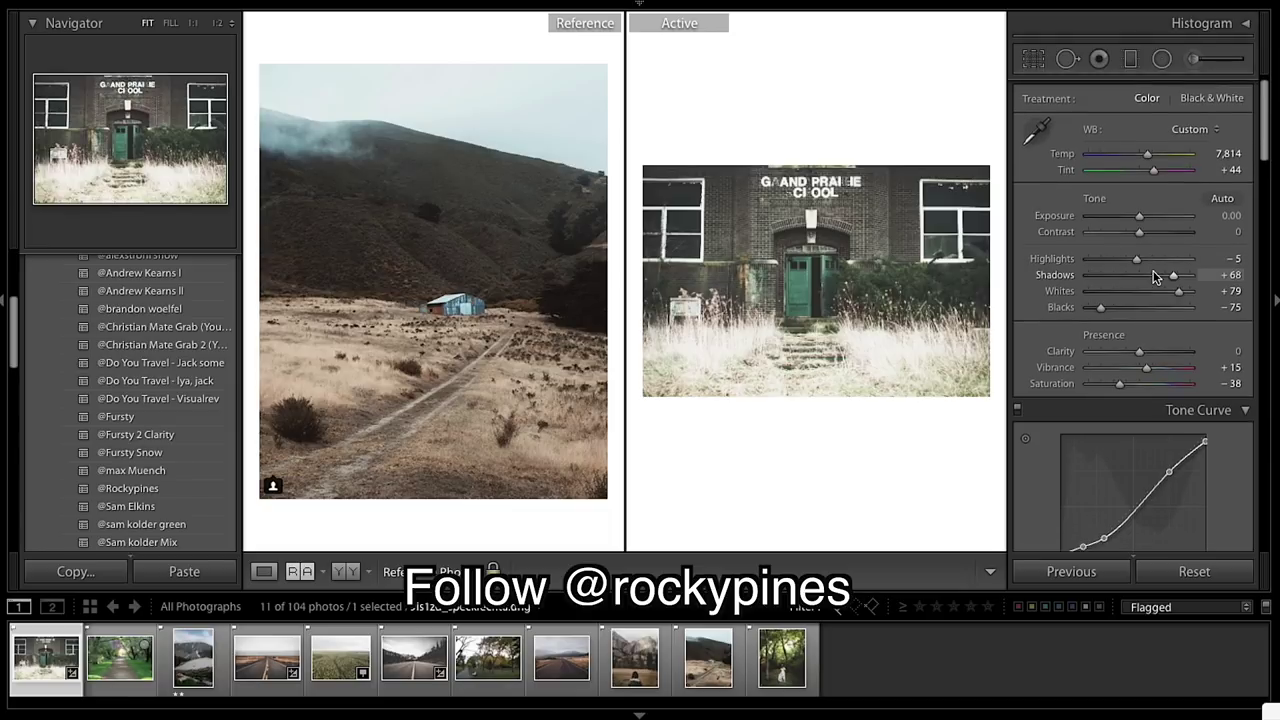
left_click_drag(1137, 210, 1127, 217)
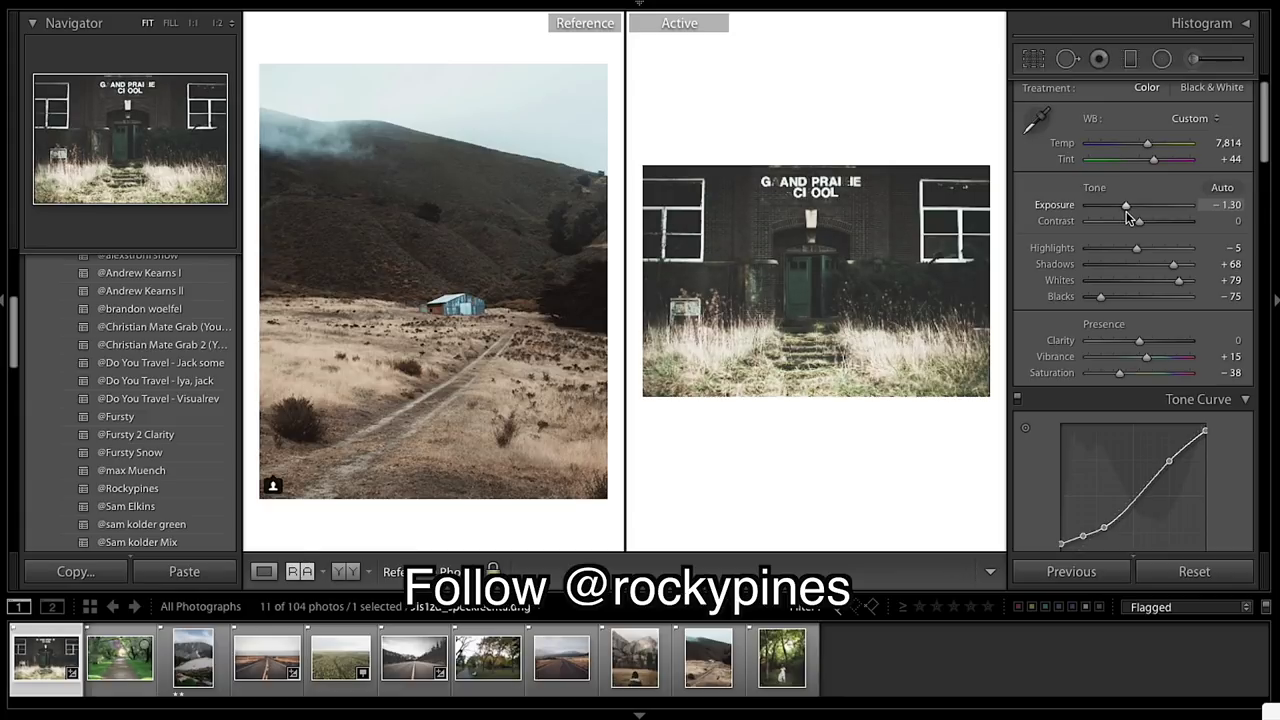
left_click_drag(1127, 217, 1126, 217)
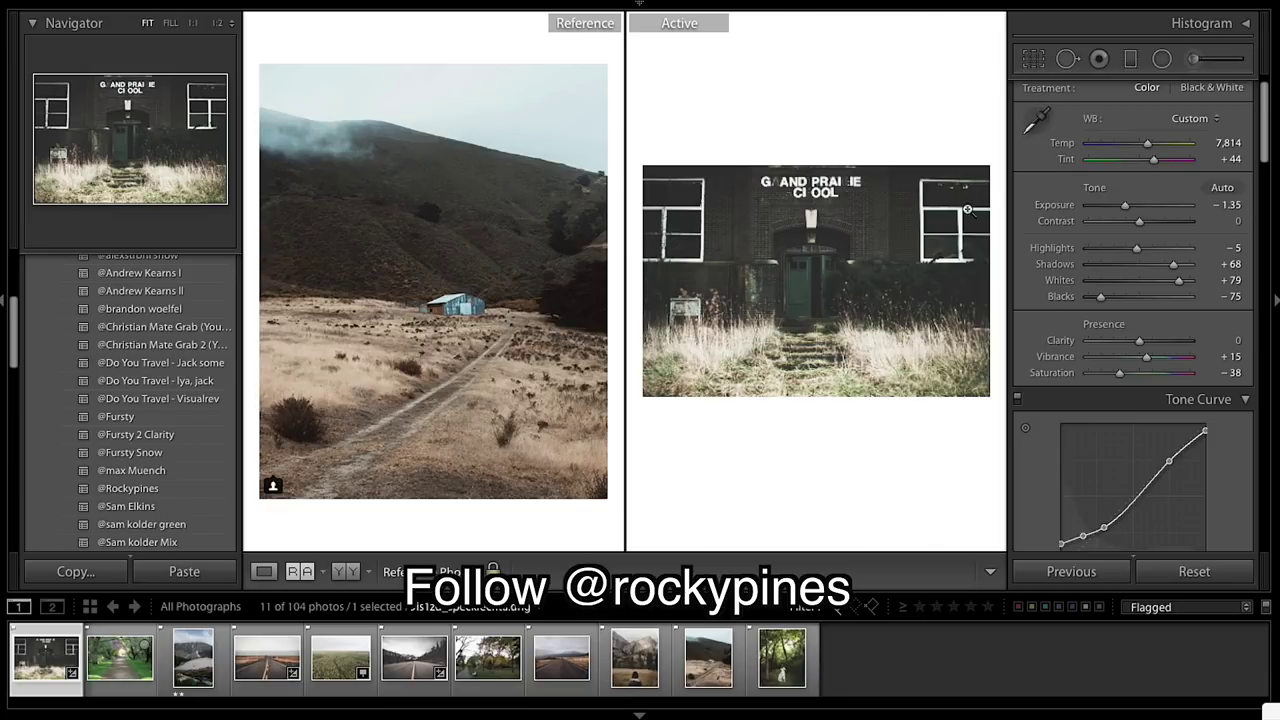
left_click(1161, 60)
- Draw an oval radial filter covering the school's green doorway from sign to steps
left_click_drag(772, 224, 796, 236)
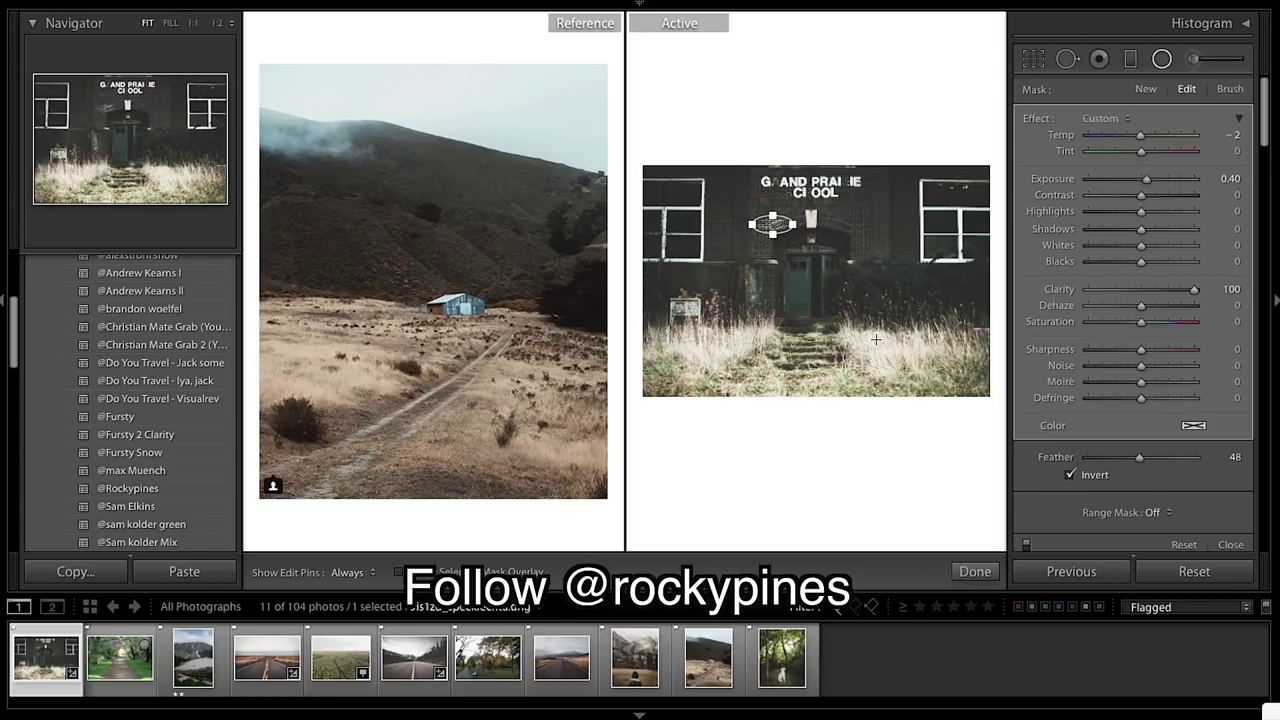
left_click_drag(772, 232, 777, 276)
left_click_drag(793, 223, 811, 268)
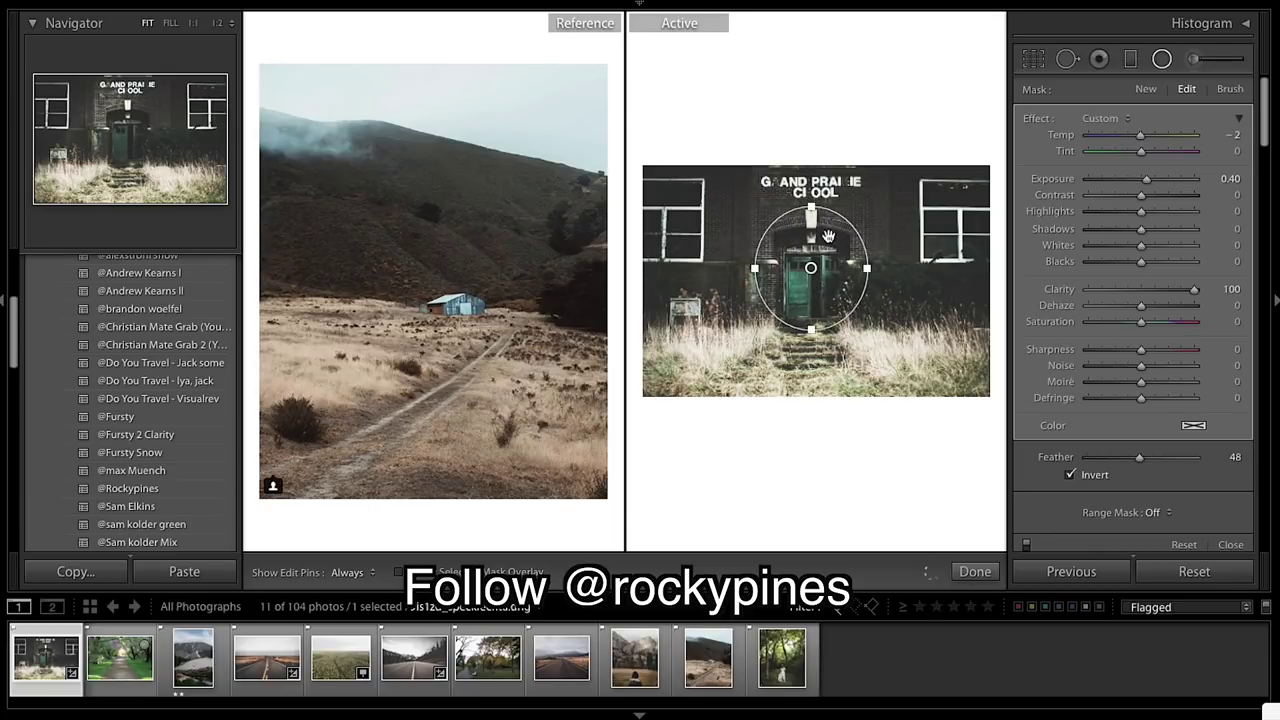
left_click_drag(811, 207, 811, 189)
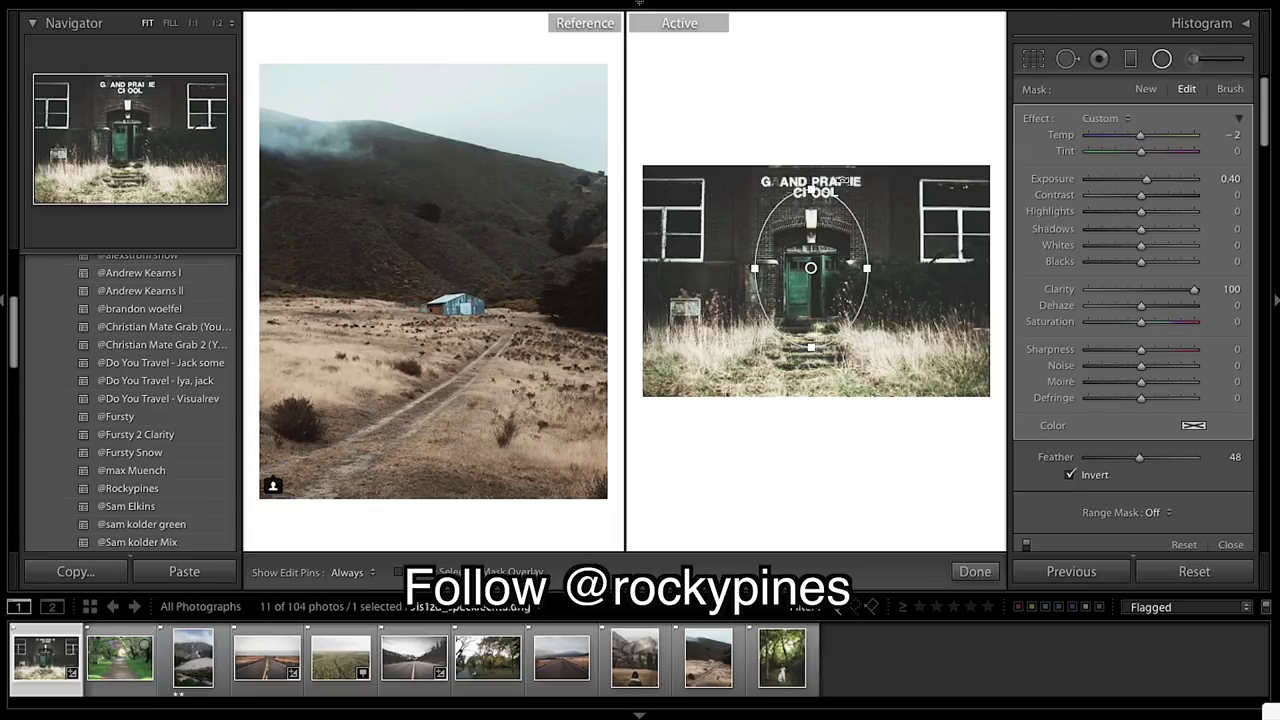
left_click_drag(877, 270, 879, 268)
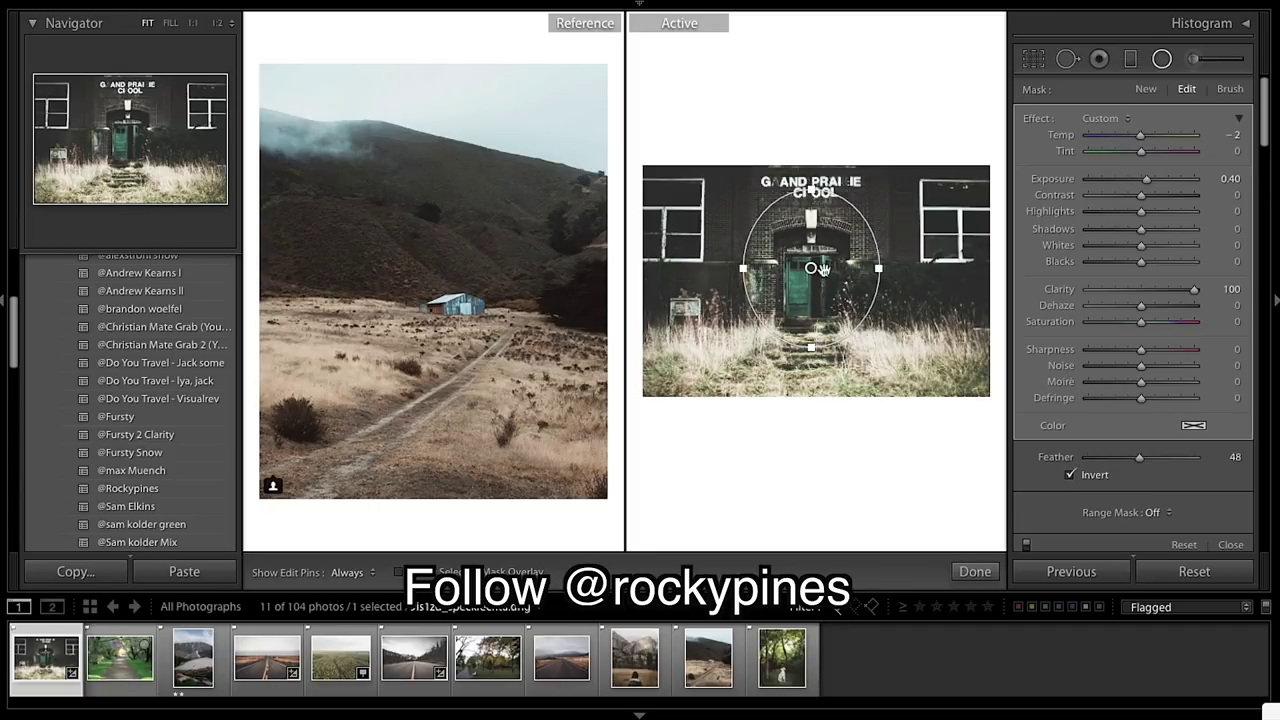
left_click_drag(818, 270, 819, 263)
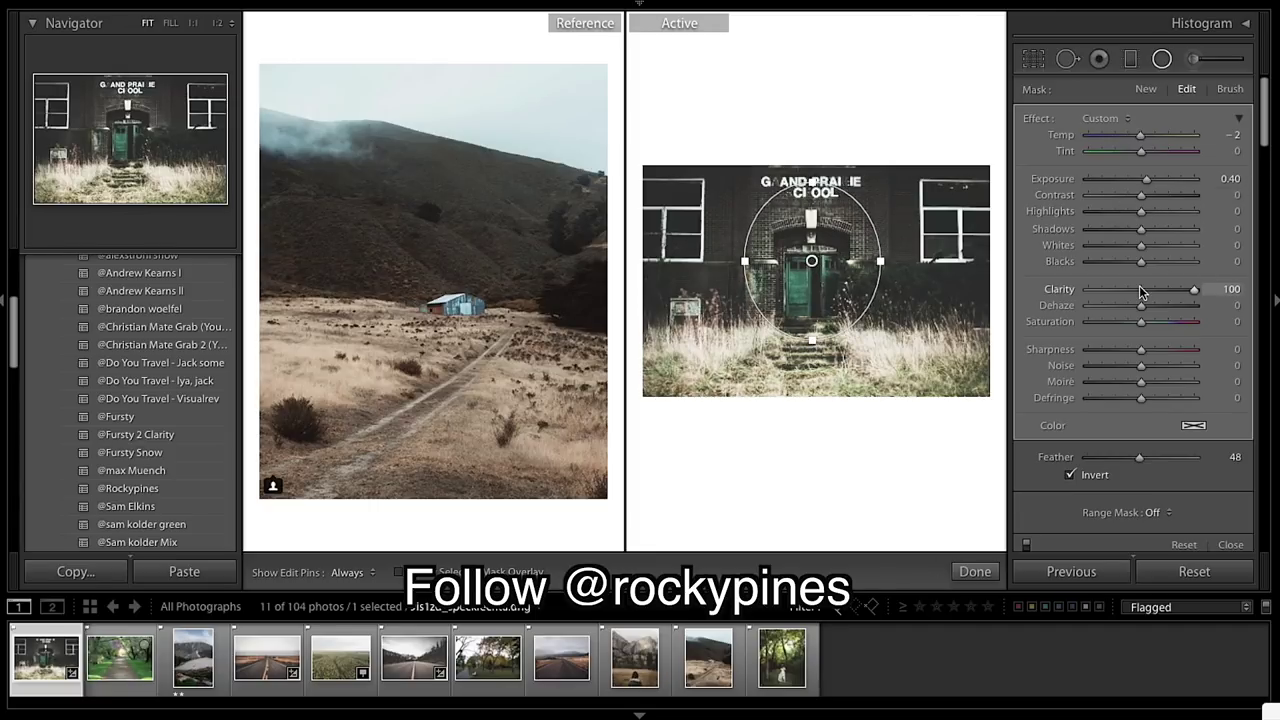
- Set the filter's Clarity to 32 and Exposure to 0.42, nudge it up, and finish
left_click_drag(1141, 291, 1161, 289)
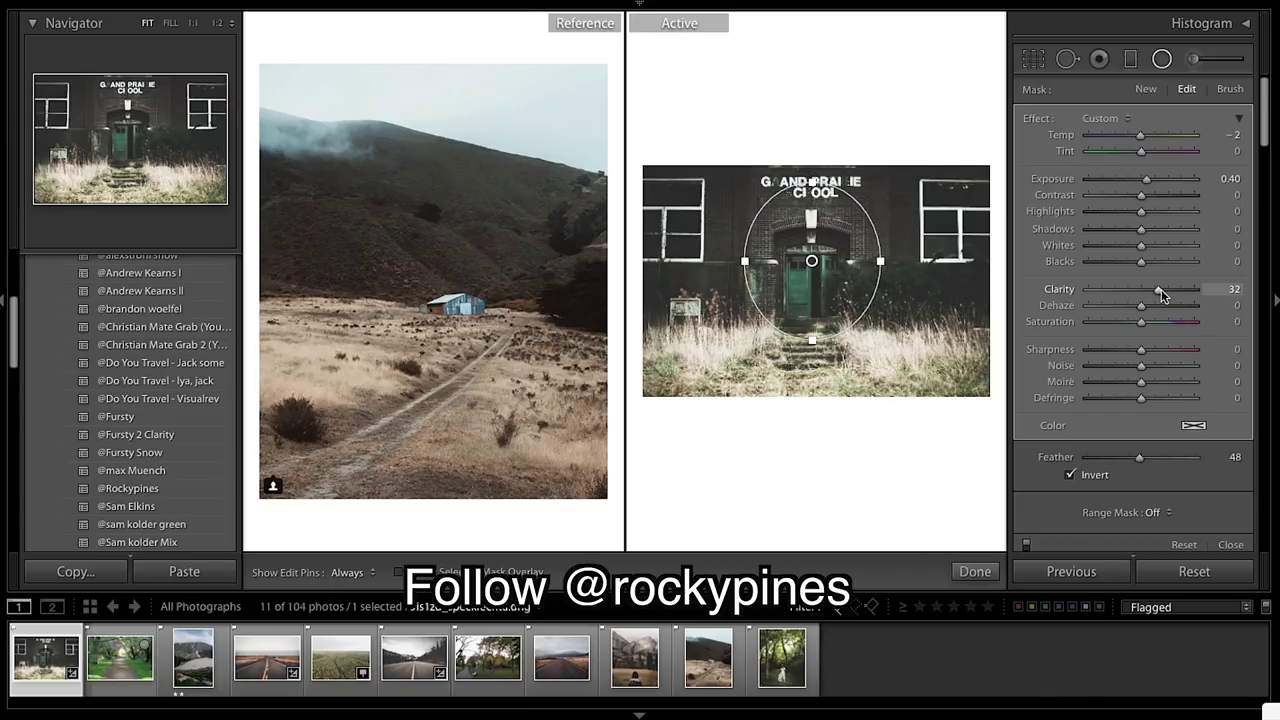
left_click_drag(1150, 178, 1150, 178)
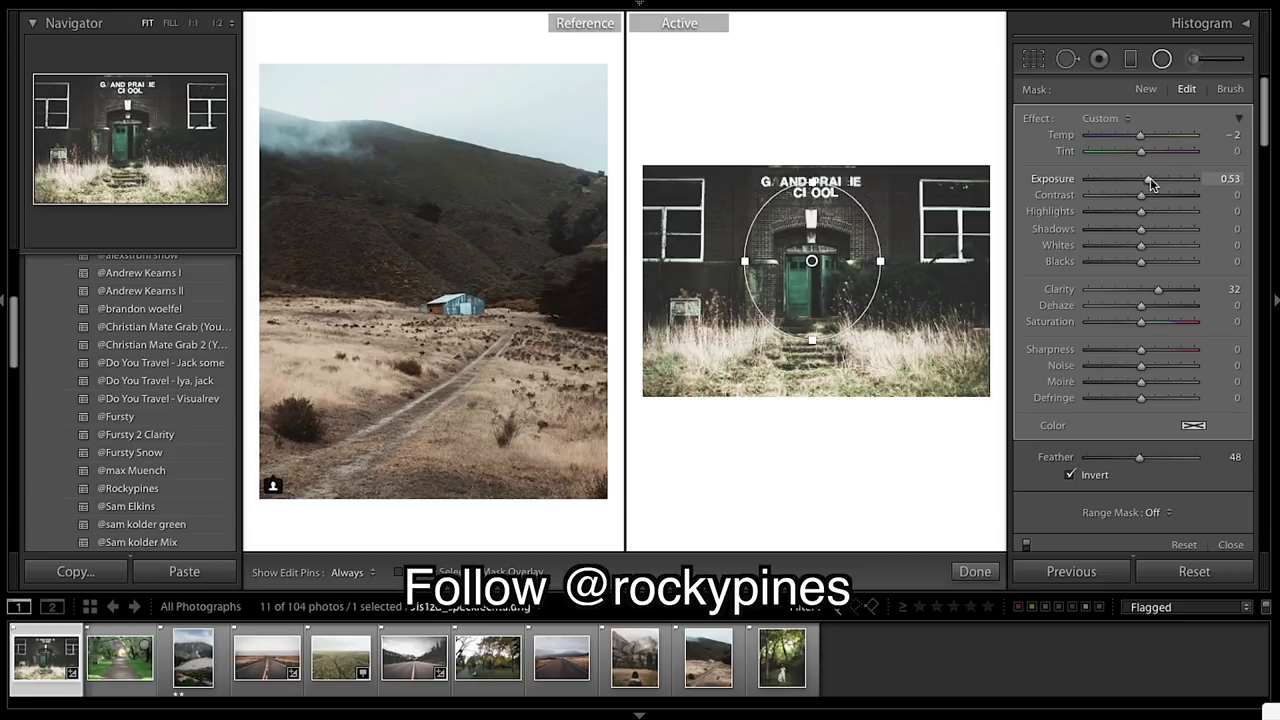
left_click_drag(1150, 178, 1149, 178)
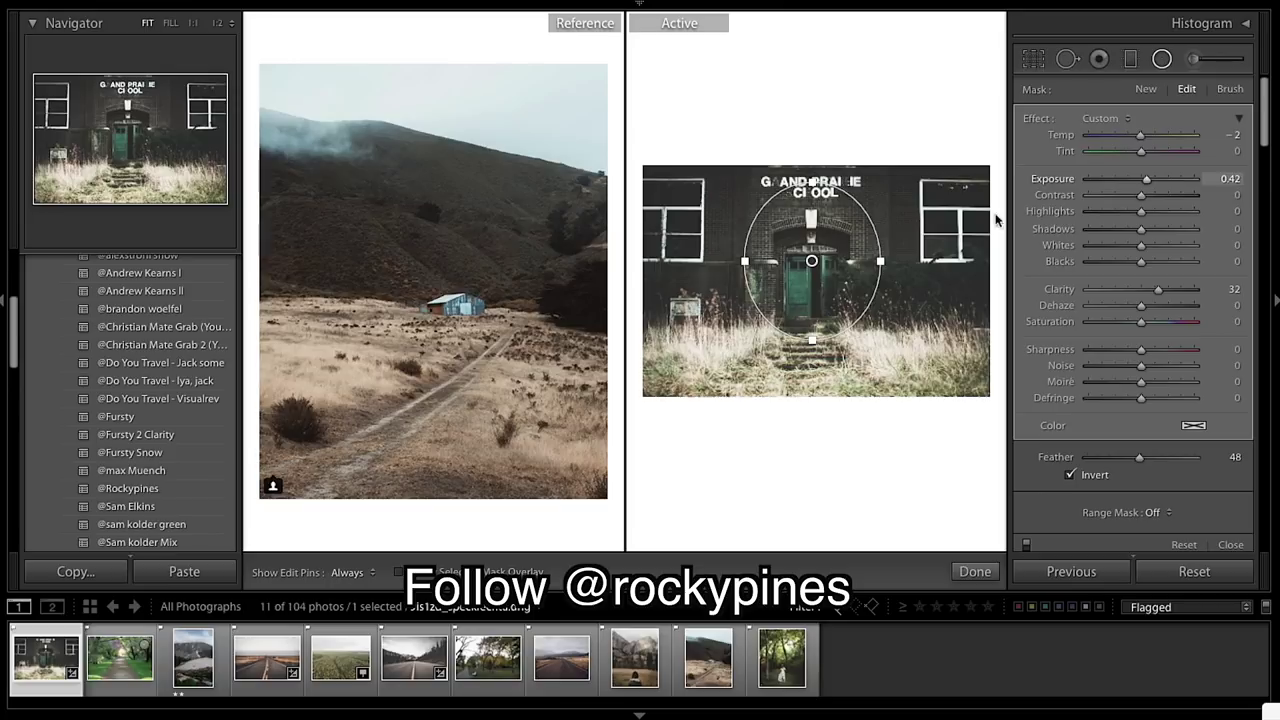
left_click_drag(811, 261, 813, 253)
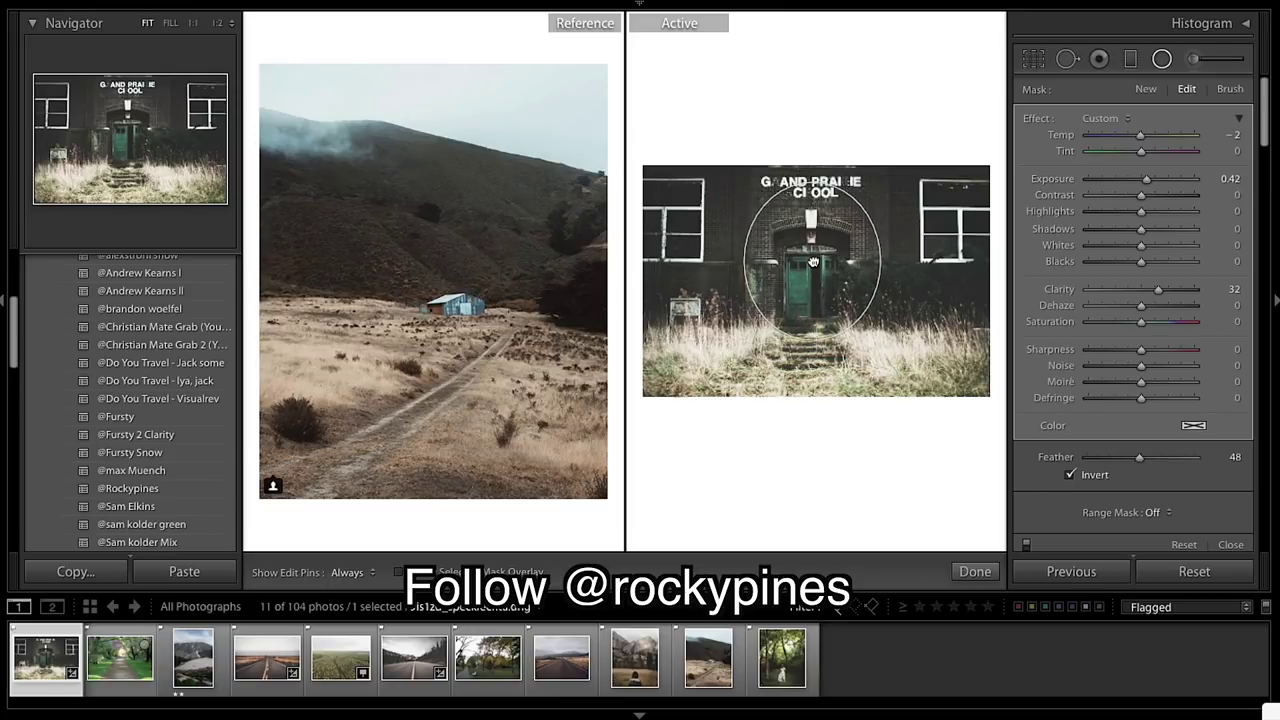
left_click(974, 573)
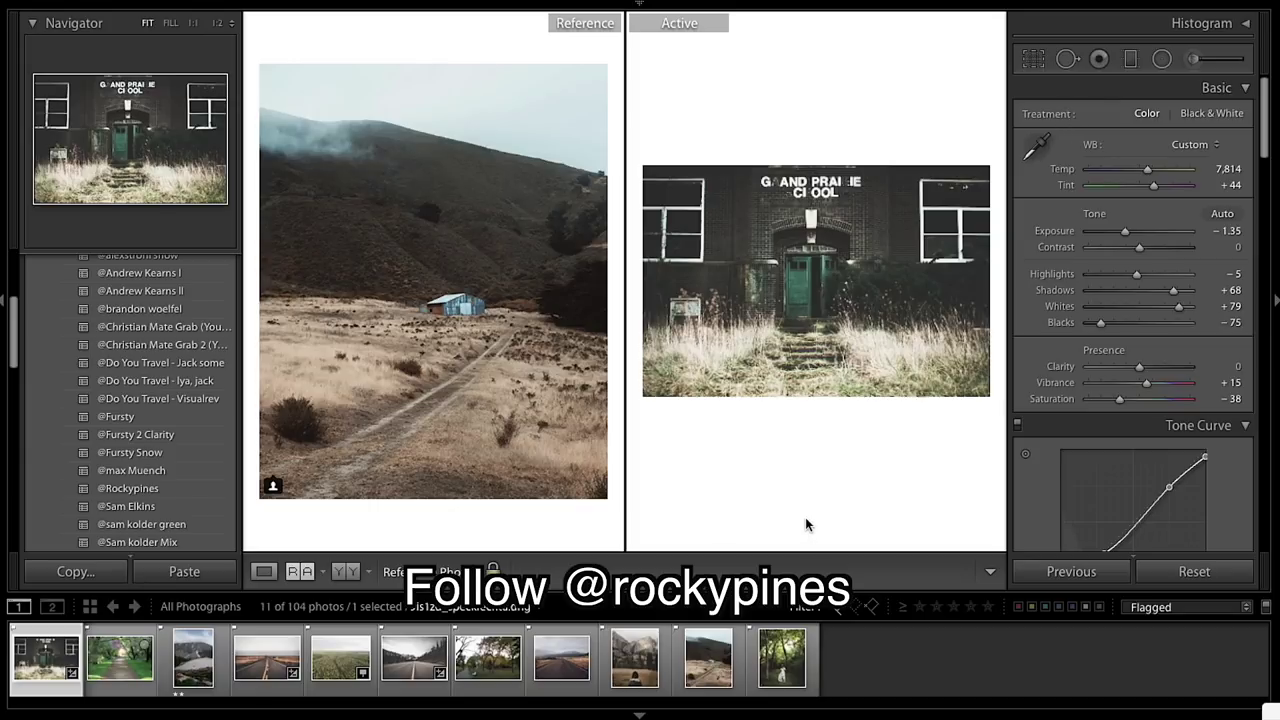
- Toggle Before/After to compare the school photo with its unedited original
key("backslash")
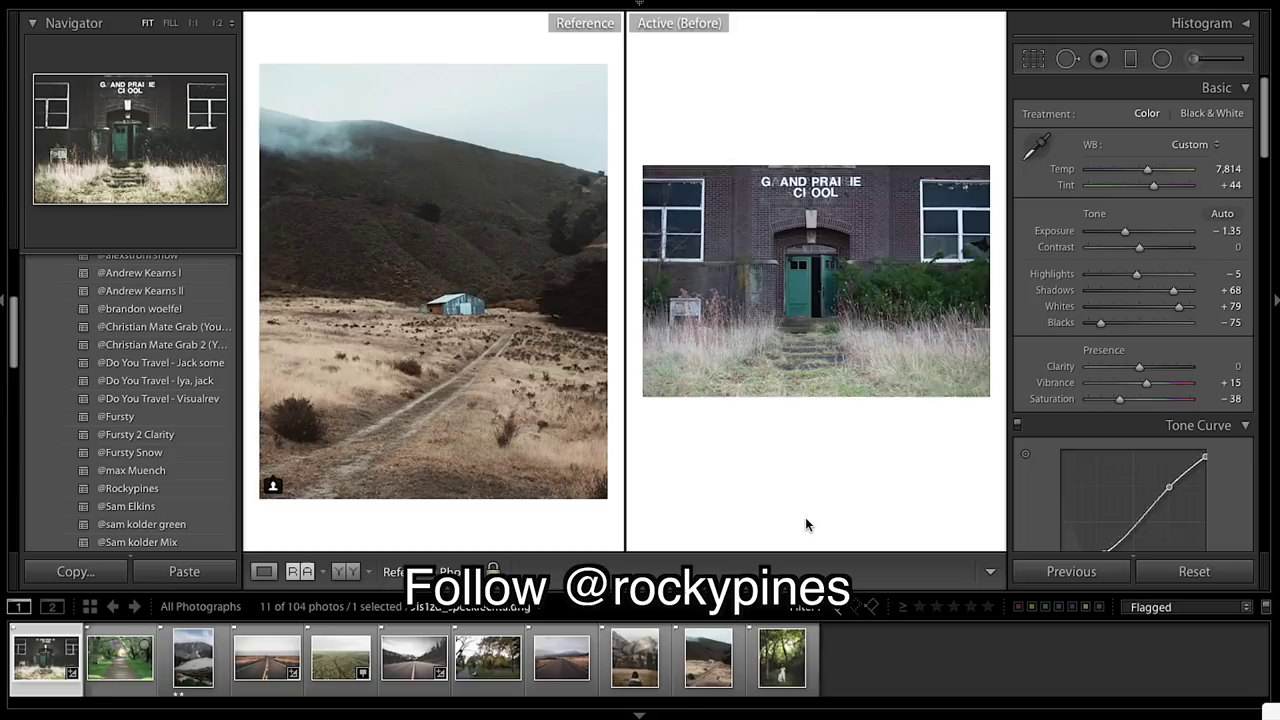
key("backslash")
key("backslash")
key("backslash")
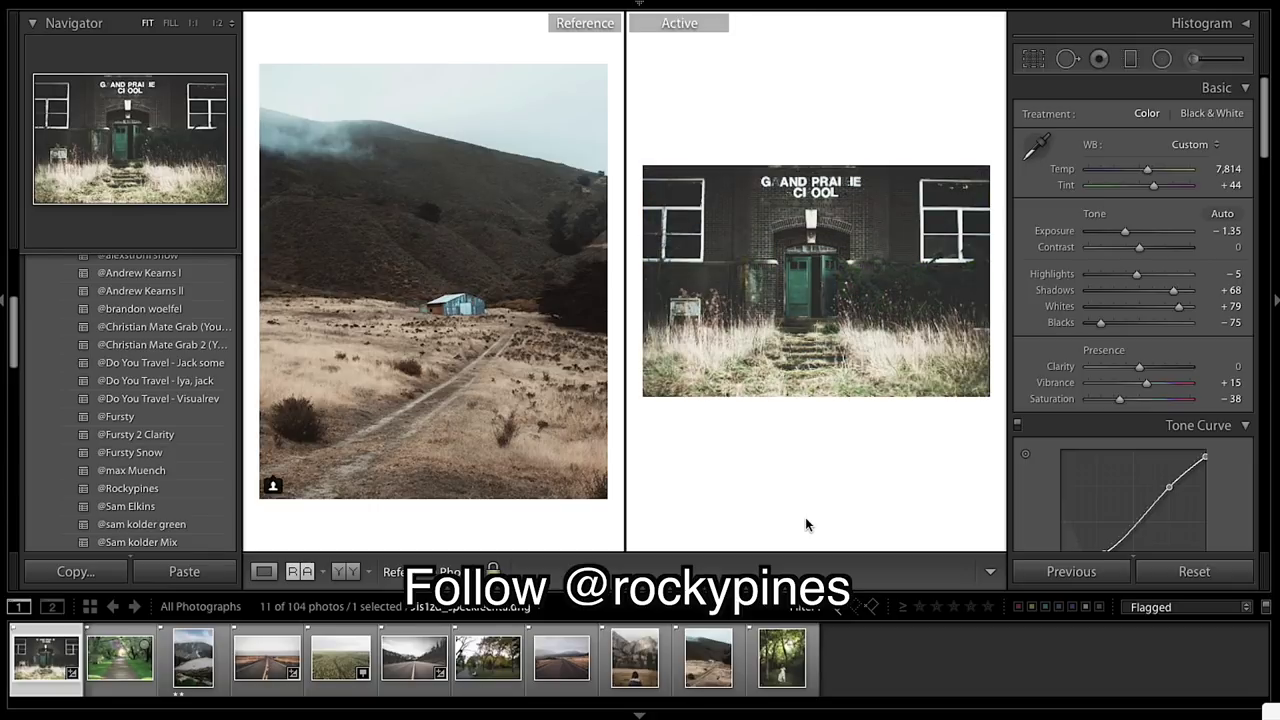
key("backslash")
key("backslash")
- Set Highlights -60, Shadows +97, Blacks -57, and make the forest portrait the reference
left_click_drag(1165, 297, 1108, 273)
left_click_drag(1106, 322, 1113, 325)
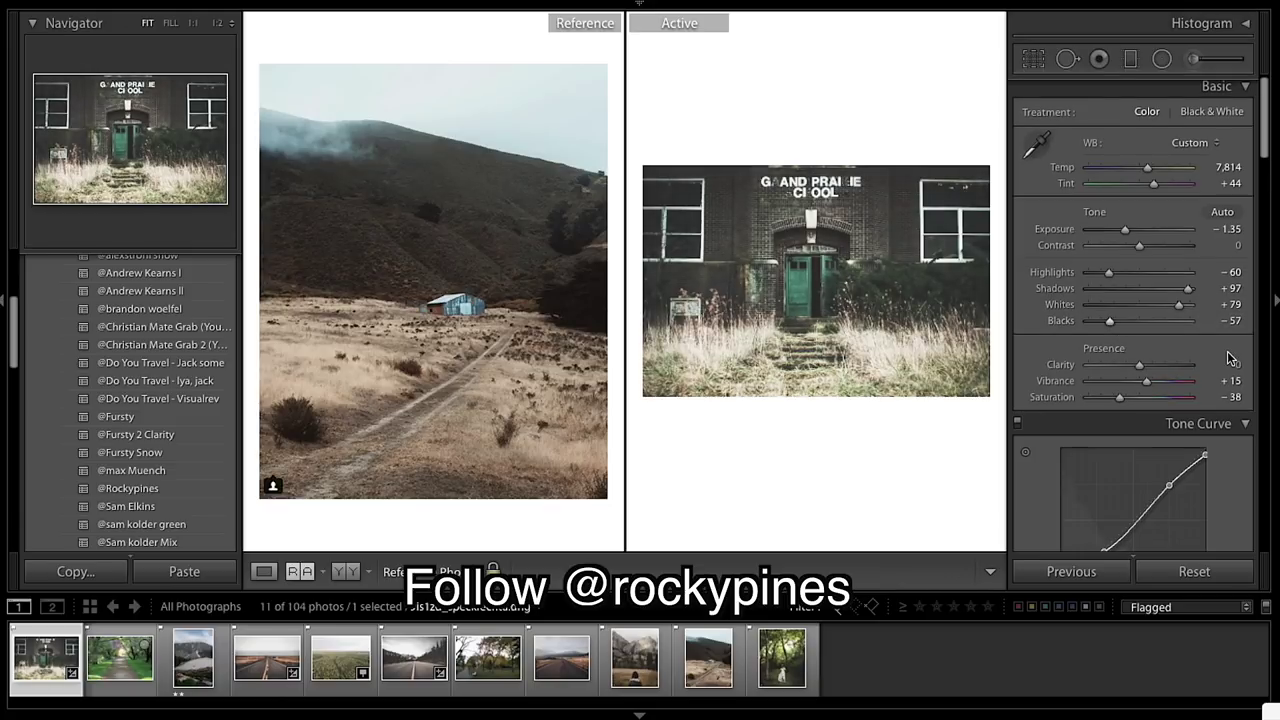
scroll(1230, 359, "down", 1)
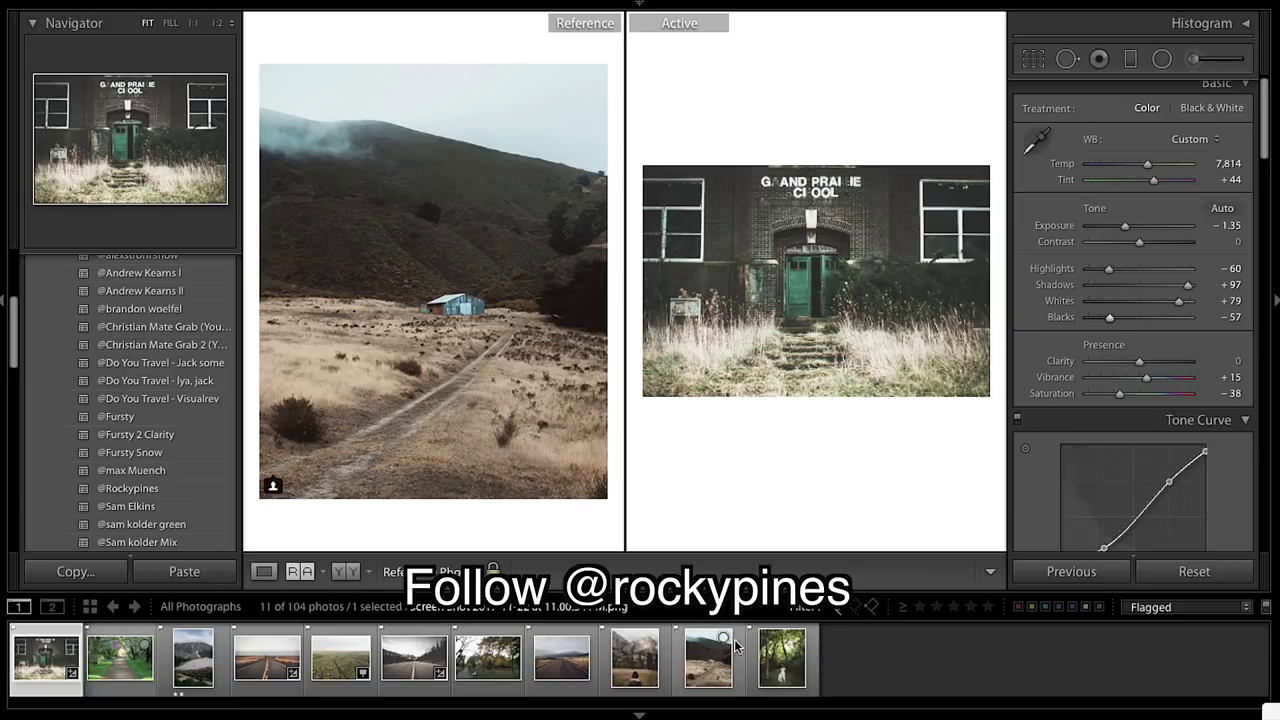
left_click_drag(781, 657, 527, 390)
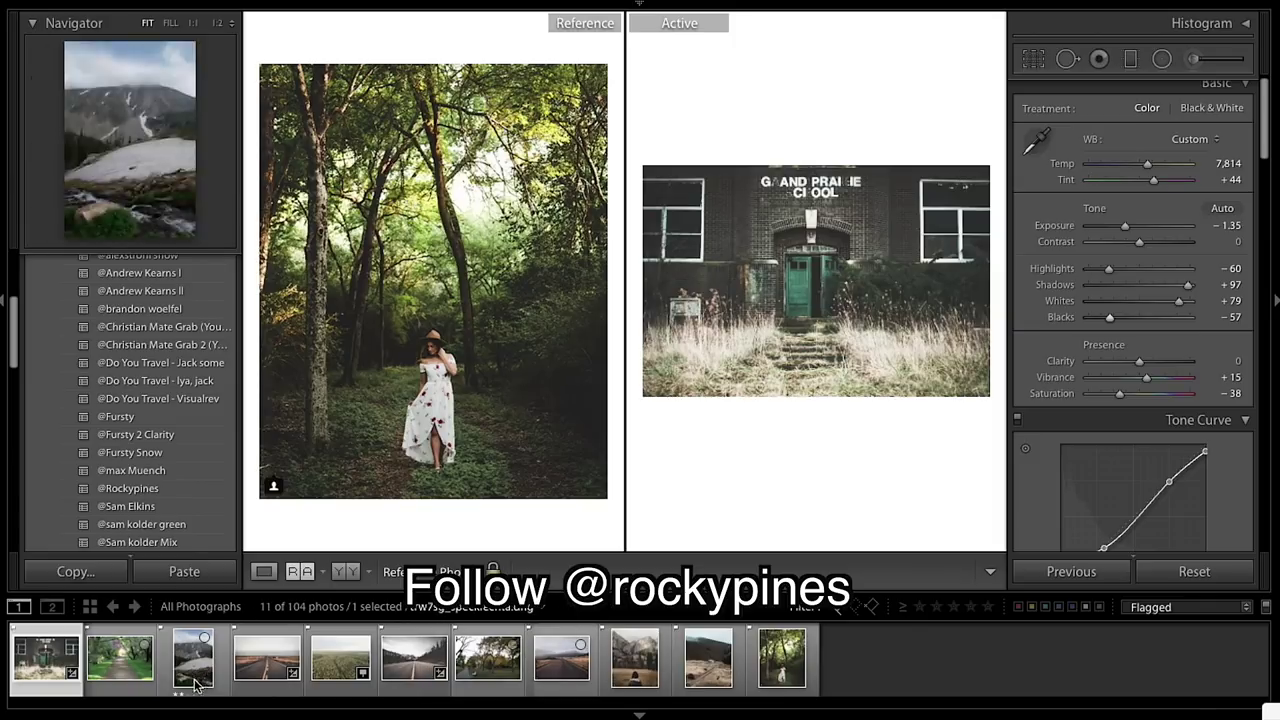
left_click(139, 668)
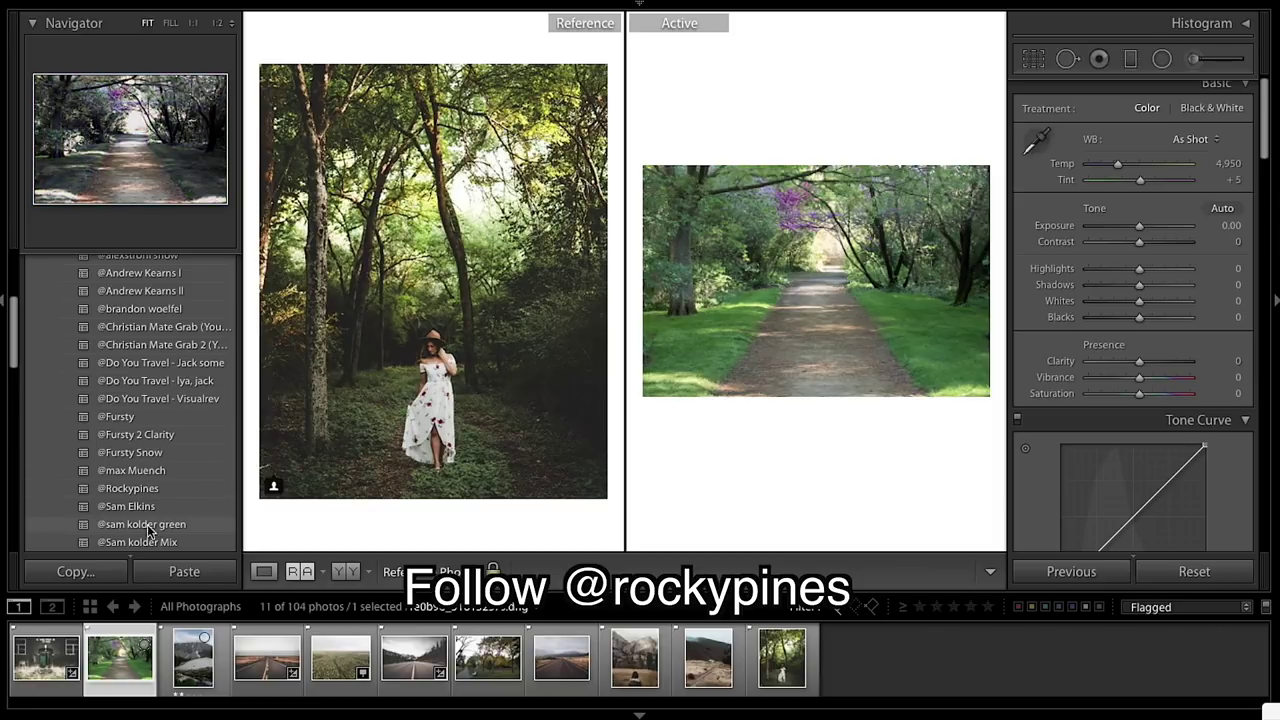
left_click(128, 488)
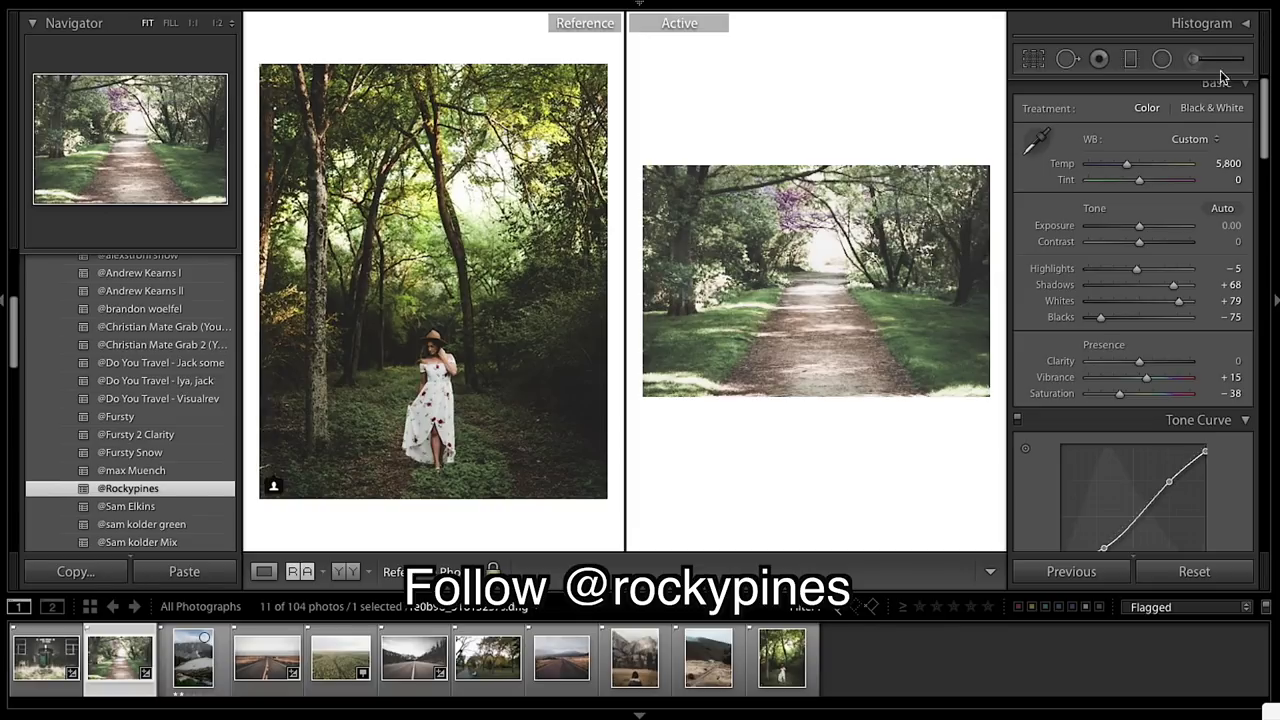
left_click_drag(1124, 163, 1132, 164)
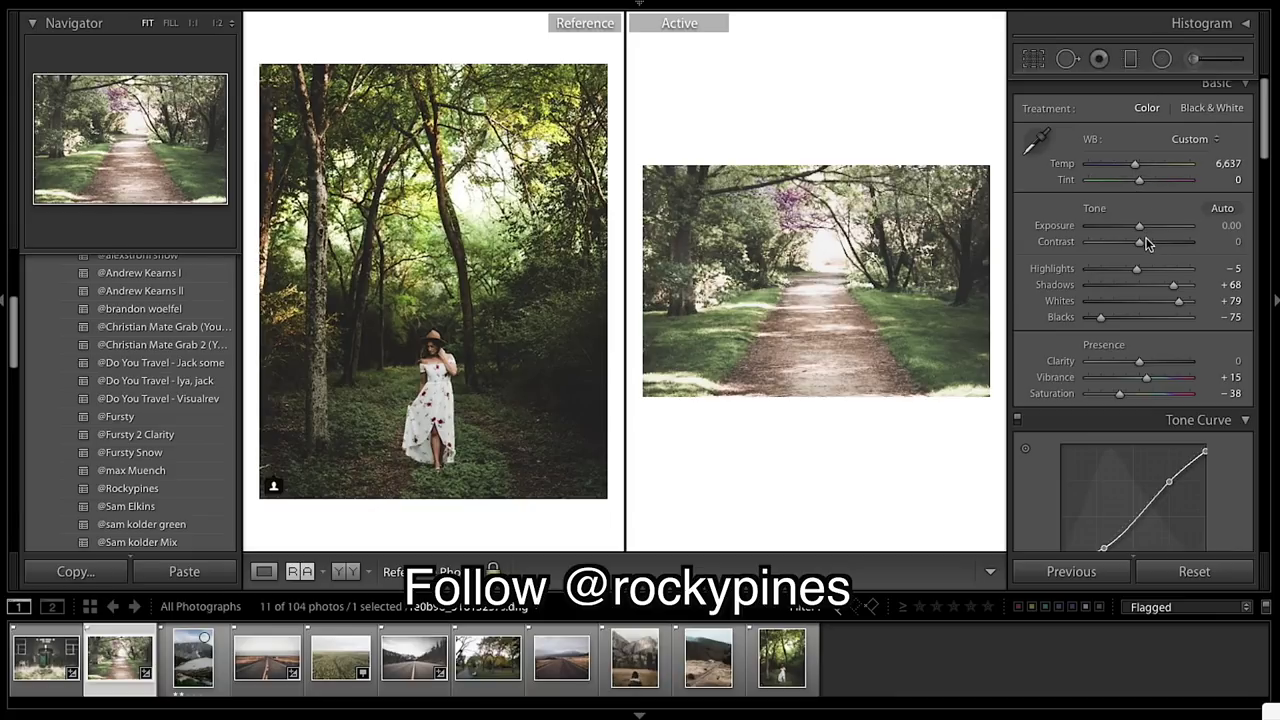
- Set Exposure -0.80 and Vibrance +80, then zoom to 1:2 and back to Fit
left_click_drag(1142, 227, 1133, 226)
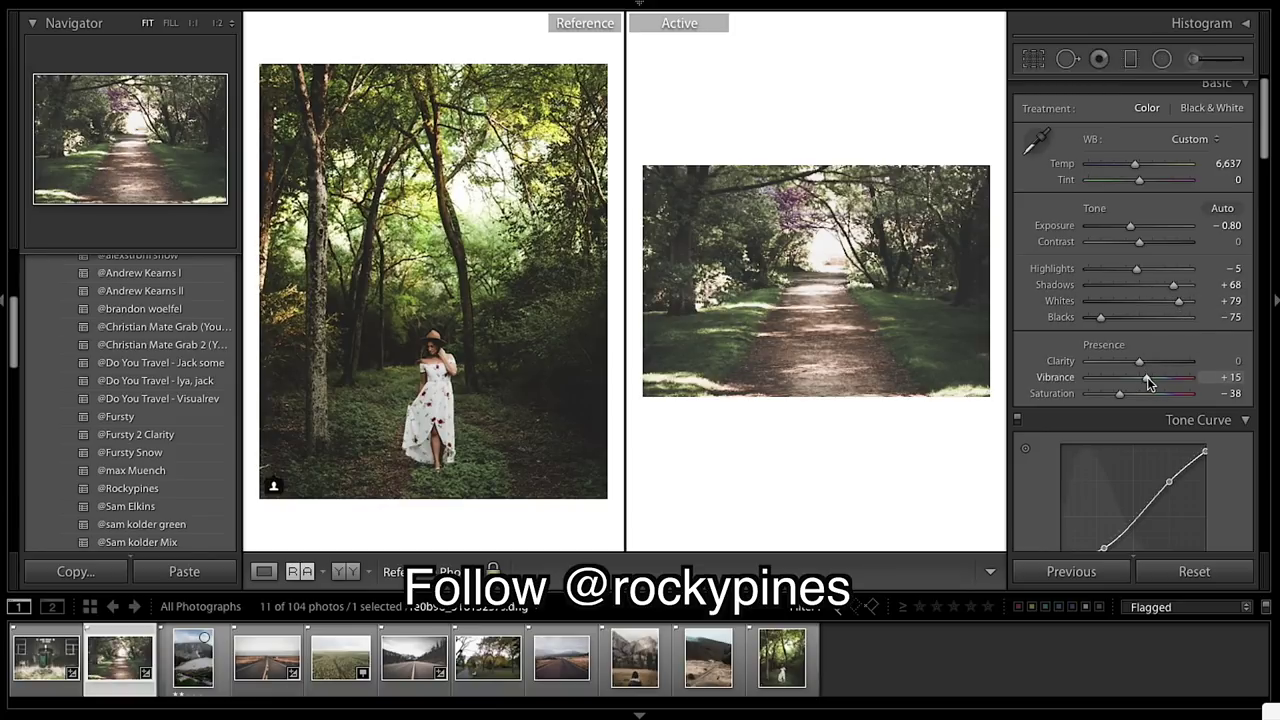
left_click_drag(1148, 376, 1182, 384)
left_click(830, 258)
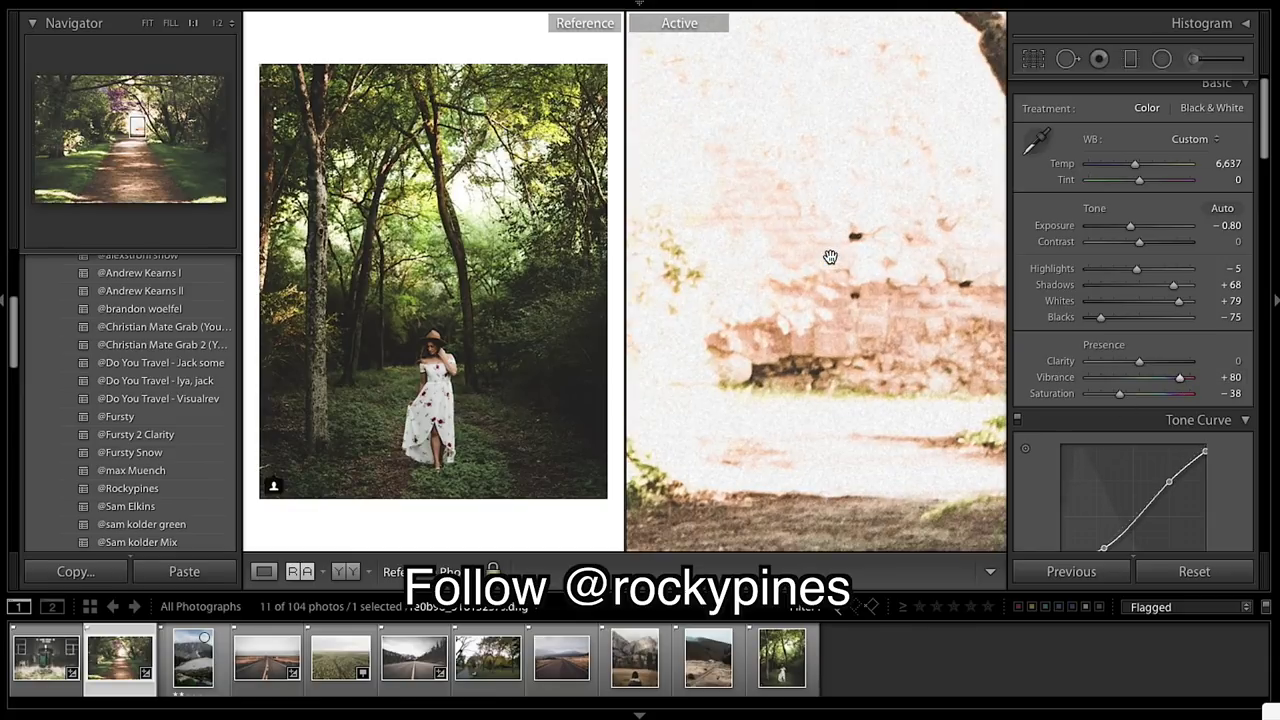
left_click(830, 262)
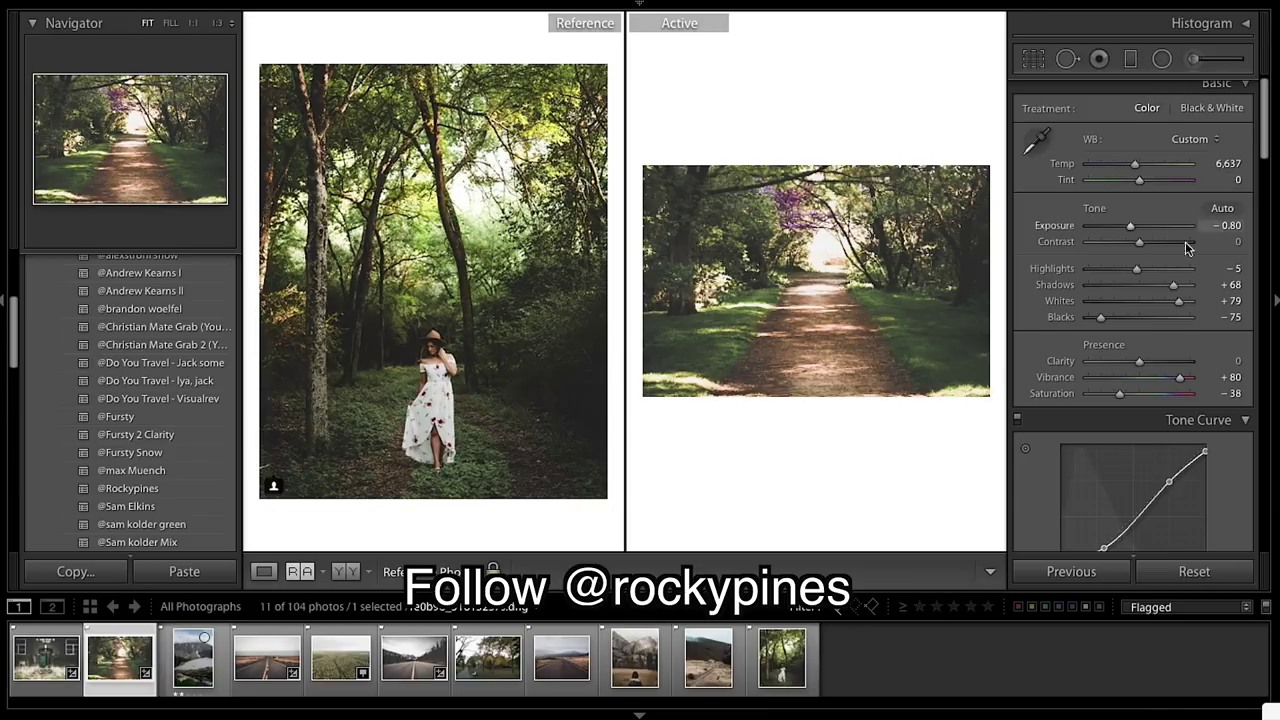
- Compare Before/After, set the Yosemite meadow photo as reference, and open the park photo
key("backslash")
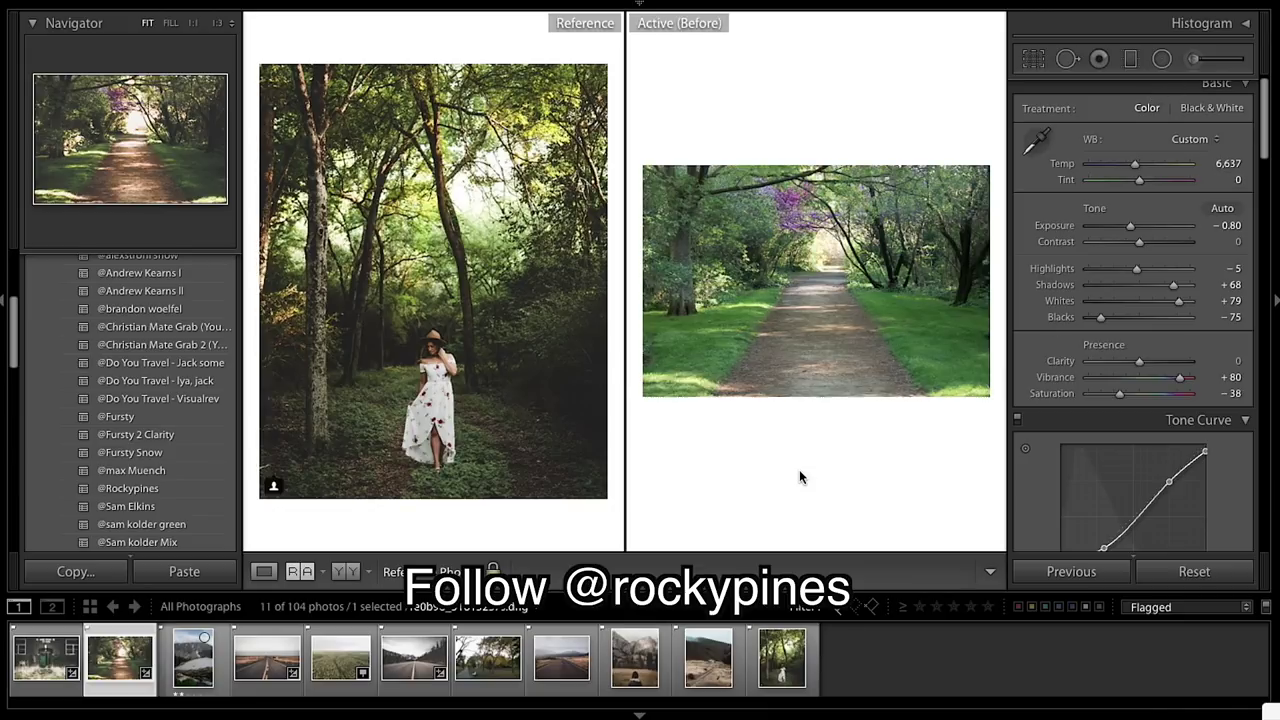
key("backslash")
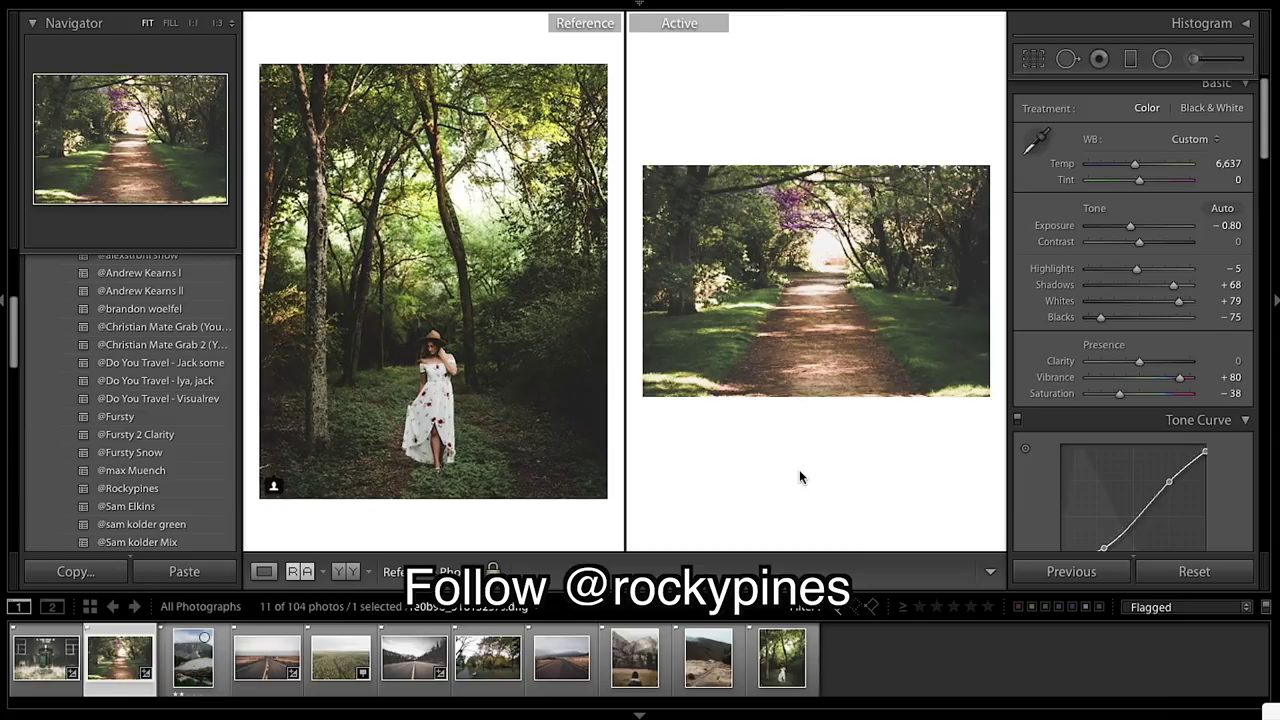
key("backslash")
key("backslash")
key("backslash")
key("backslash")
left_click_drag(625, 675, 494, 339)
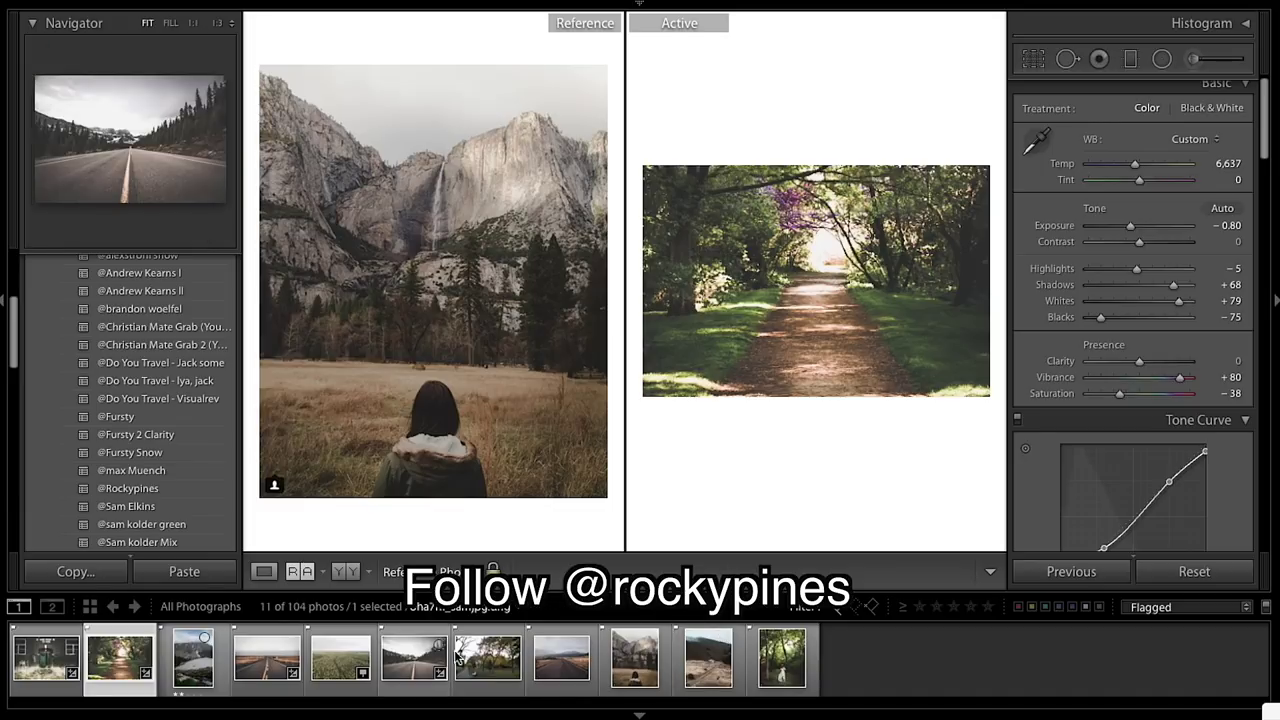
left_click(486, 669)
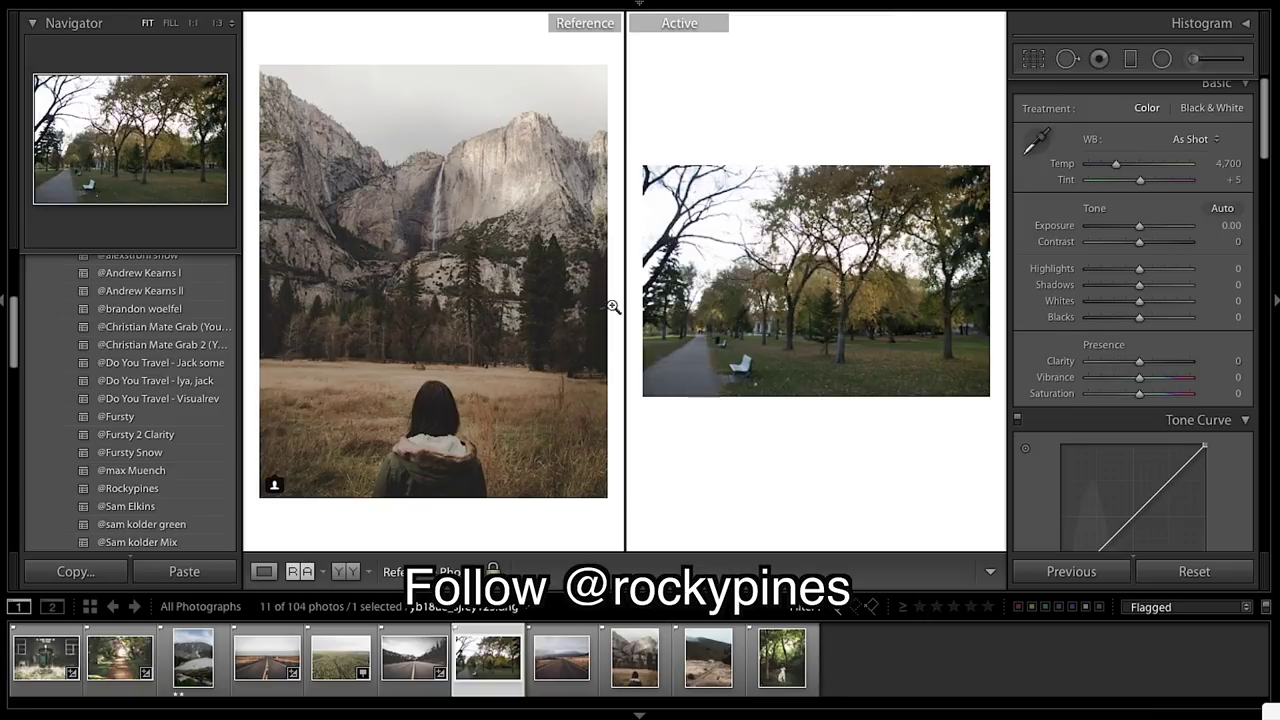
left_click(130, 489)
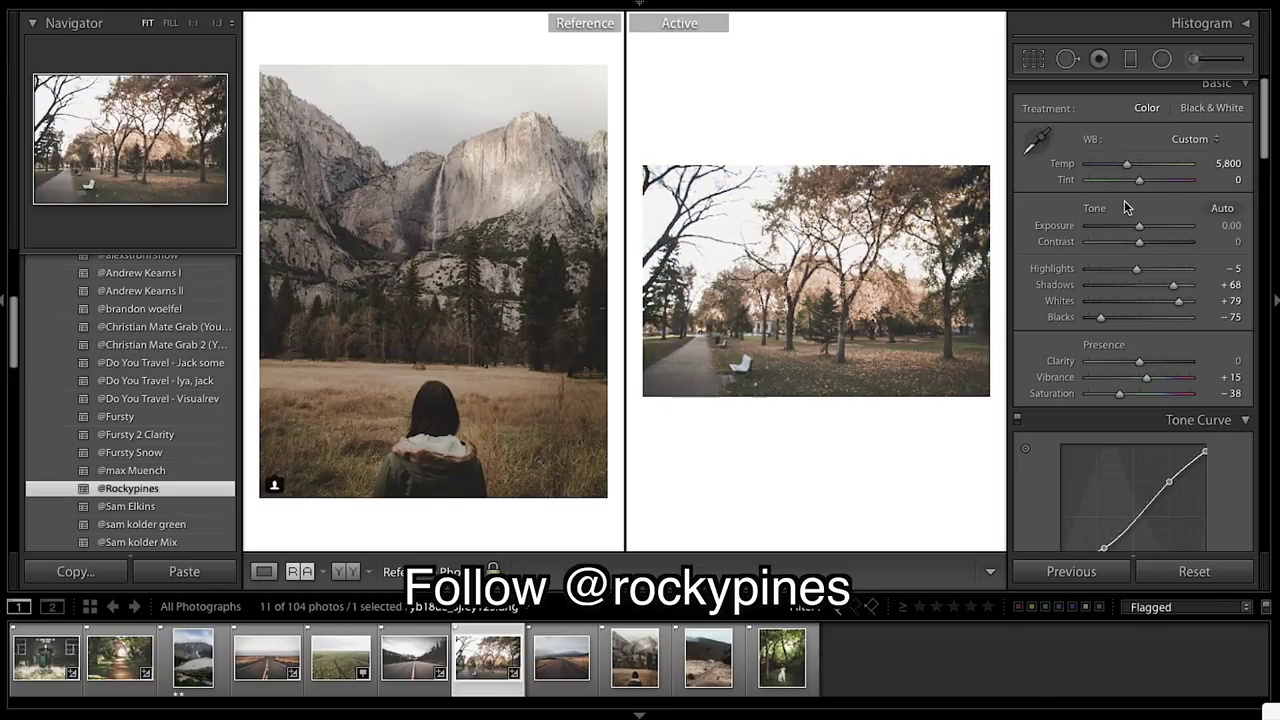
scroll(1146, 270, "down", 1)
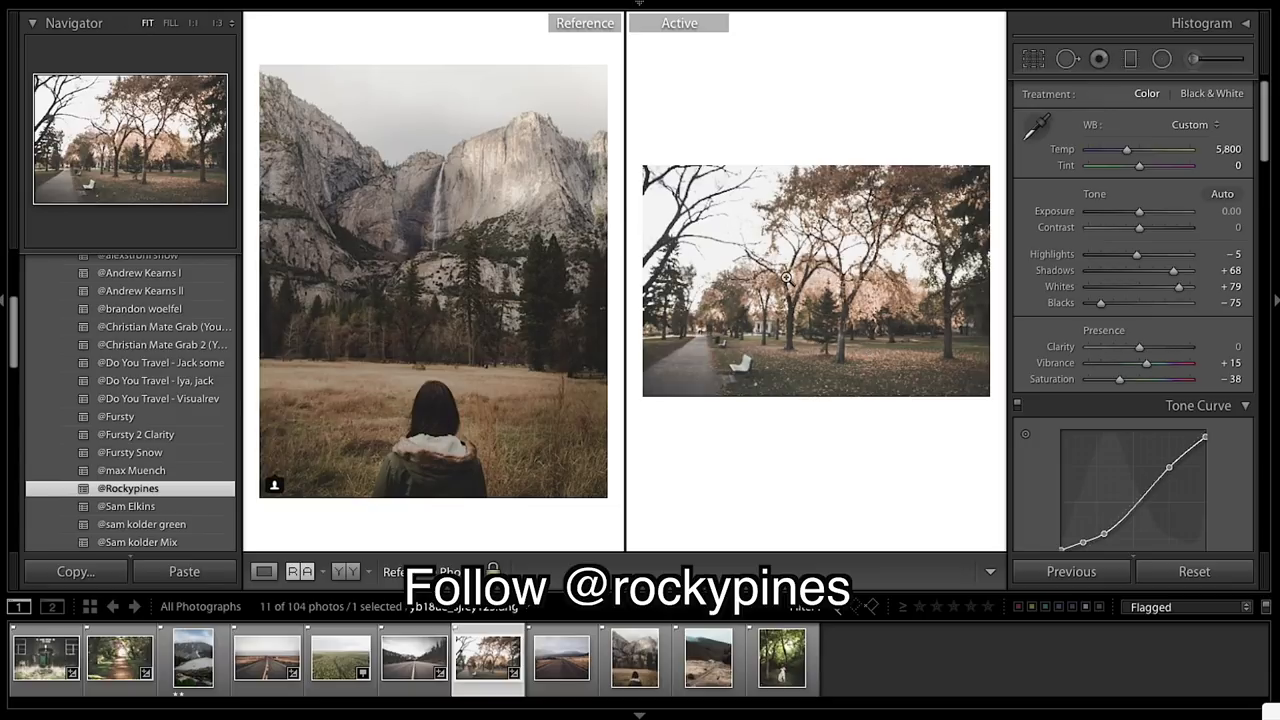
key("backslash")
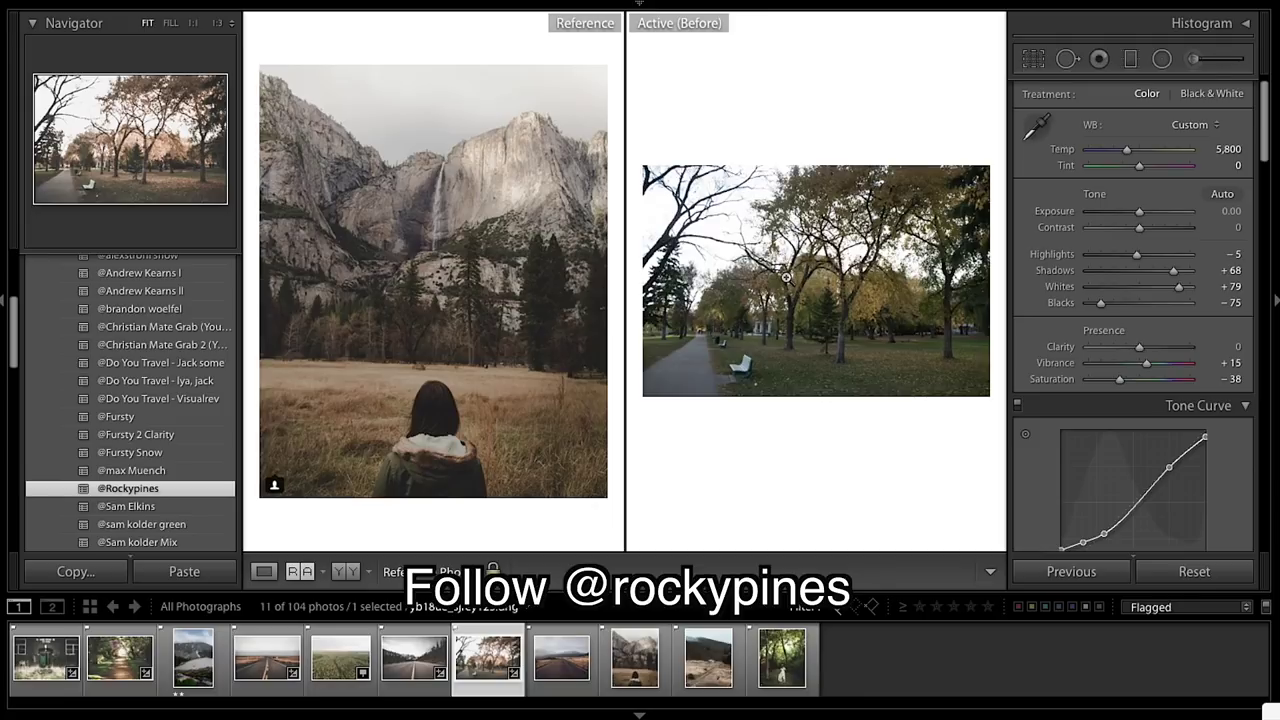
key("backslash")
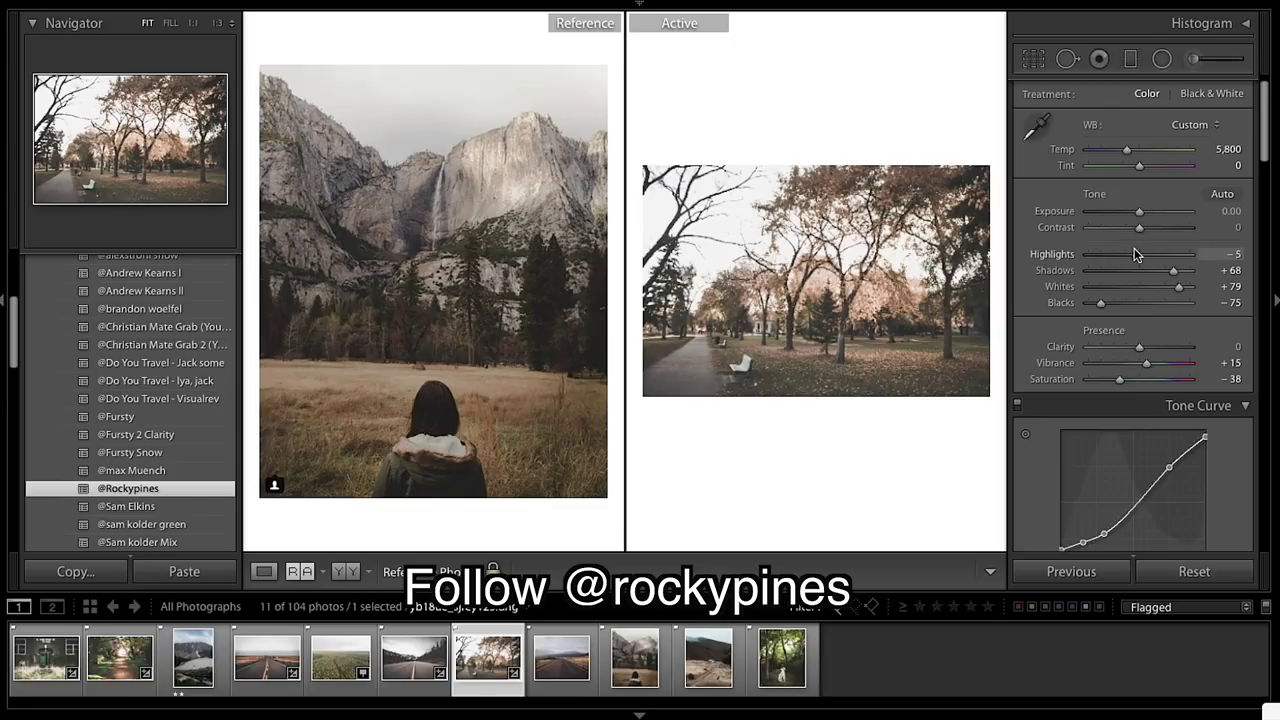
- Set the park photo's Highlights +100, Blacks -65, Whites -38 and Shadows +65
mouse_move(1145, 256)
left_mouse_down()
mouse_move(1181, 258)
mouse_move(1136, 258)
left_mouse_up()
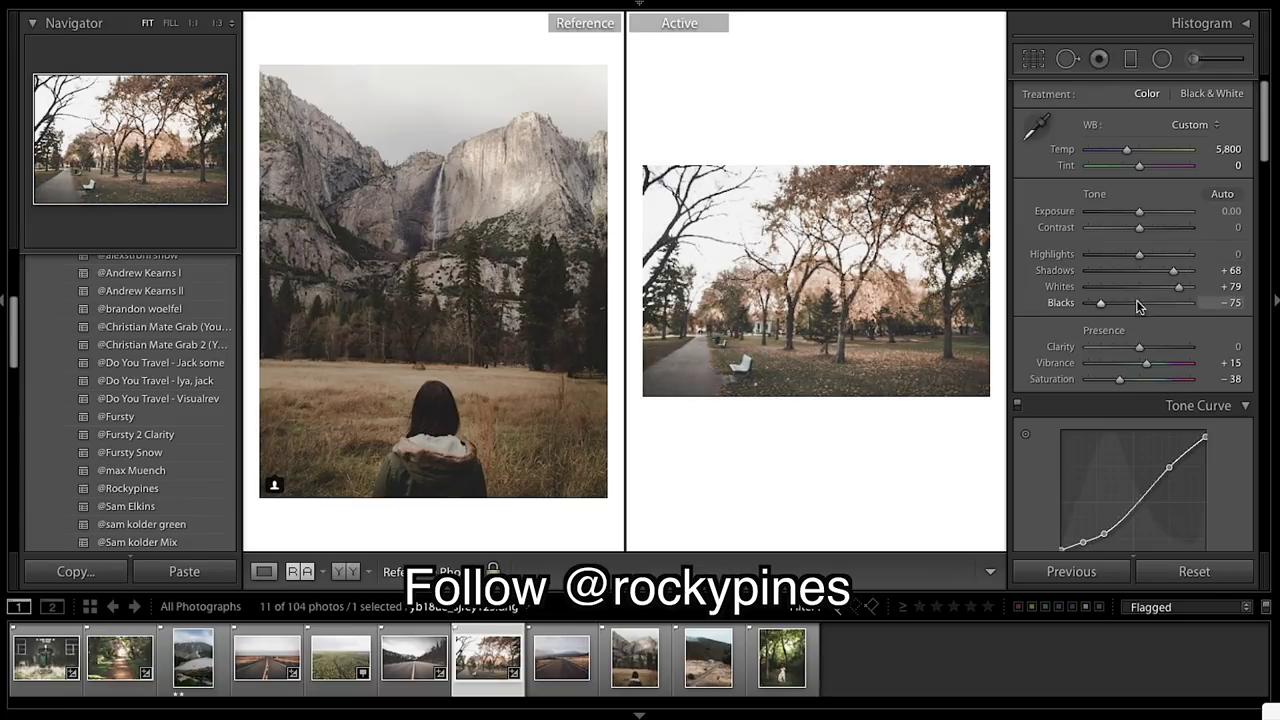
left_click_drag(1100, 304, 1105, 303)
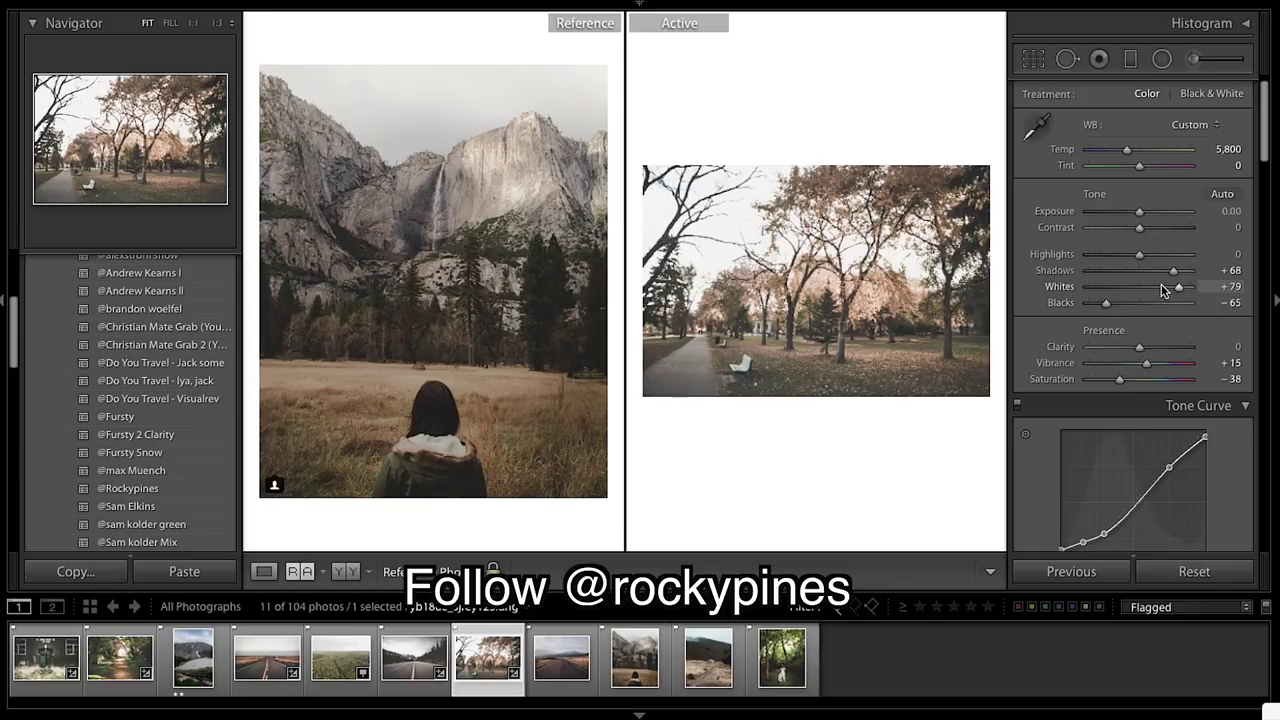
left_click_drag(1181, 290, 1118, 290)
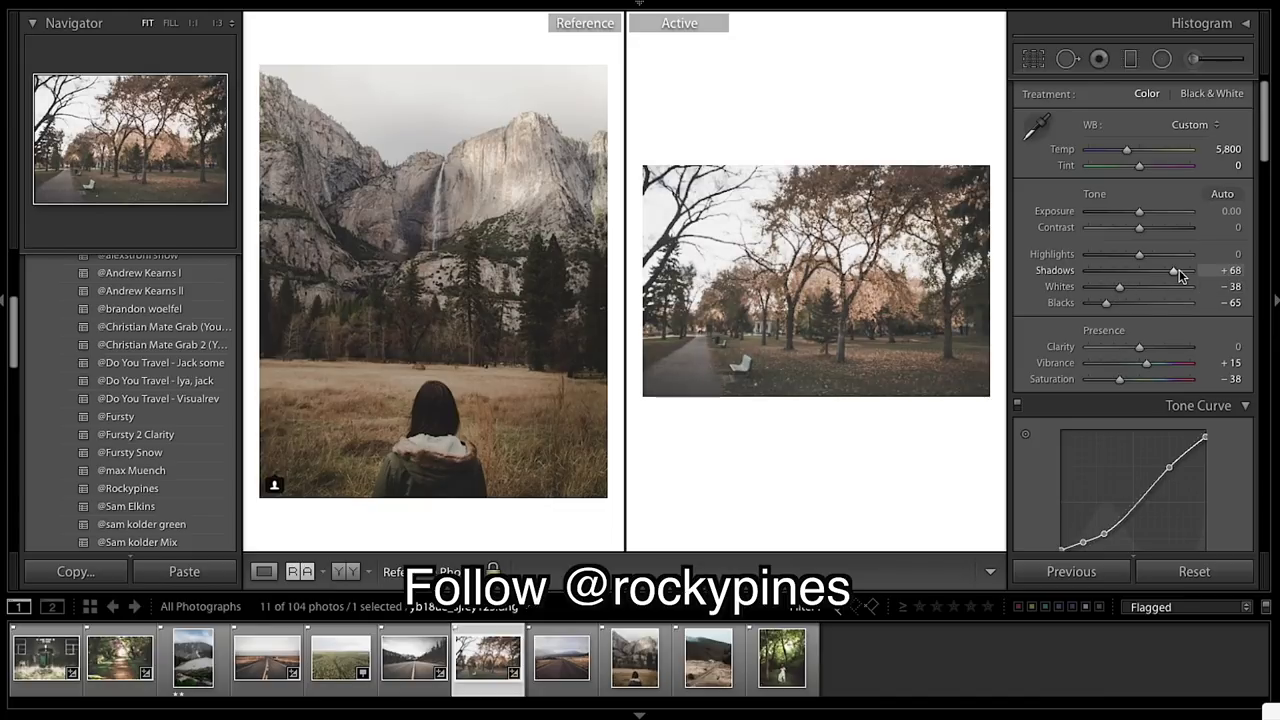
left_click_drag(1174, 279, 1184, 260)
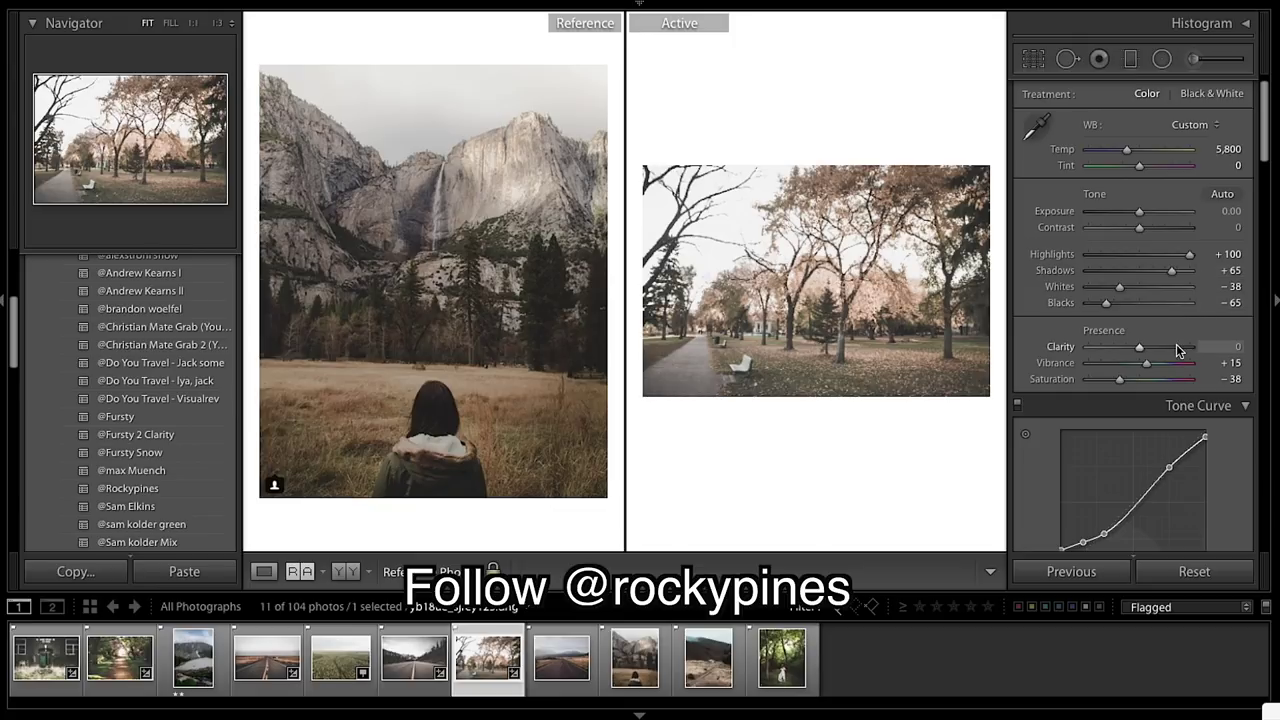
- Deepen the Post-Crop Vignetting Amount to -31
scroll(1176, 347, "down", 15)
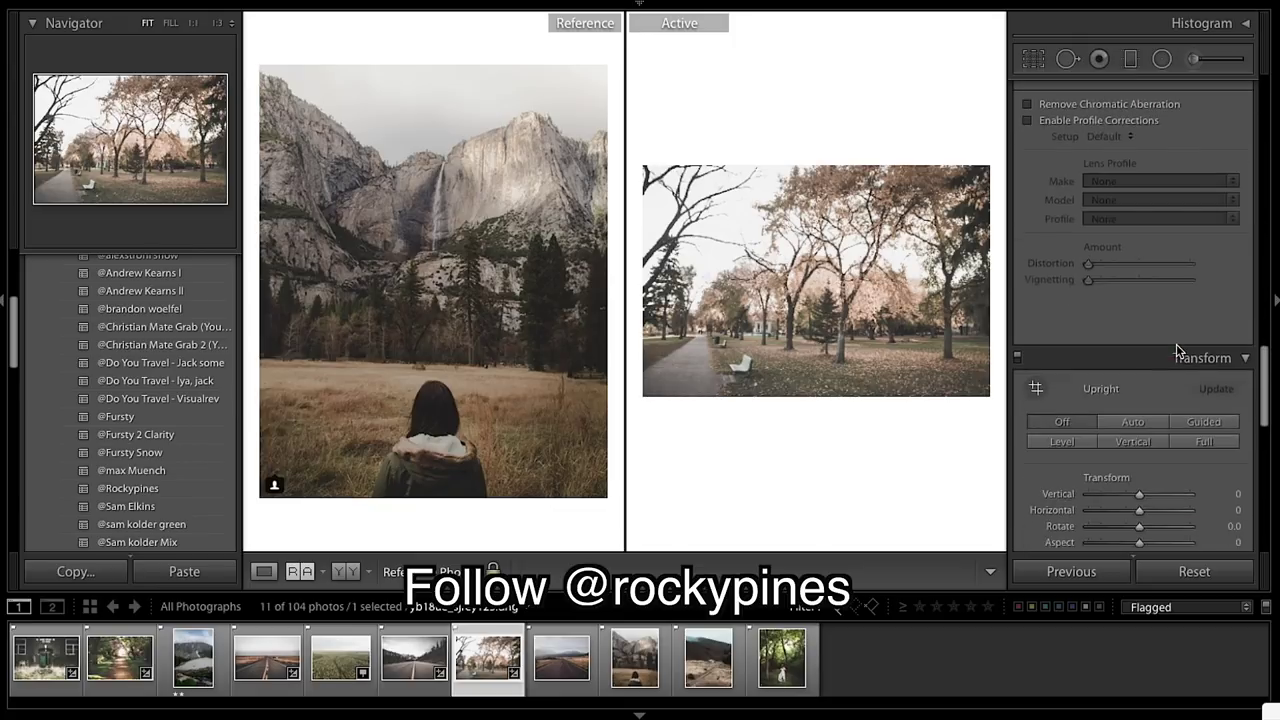
scroll(1177, 350, "up", 8)
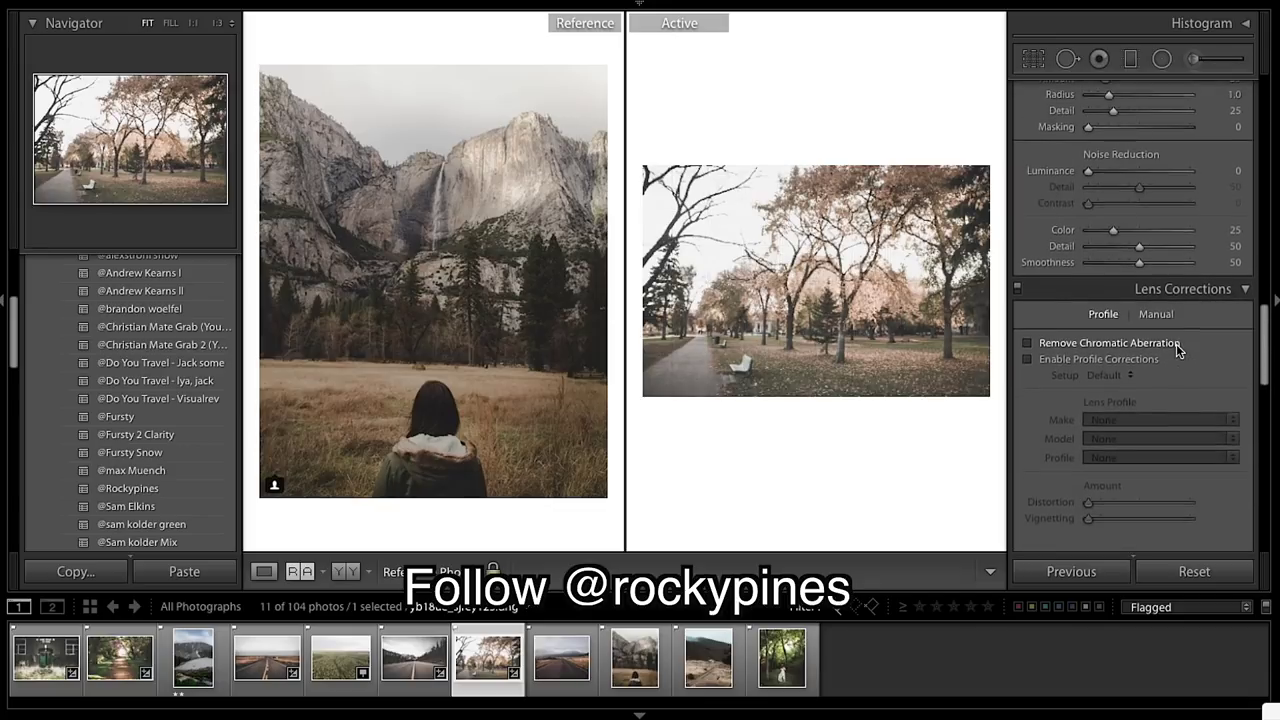
scroll(1176, 350, "down", 10)
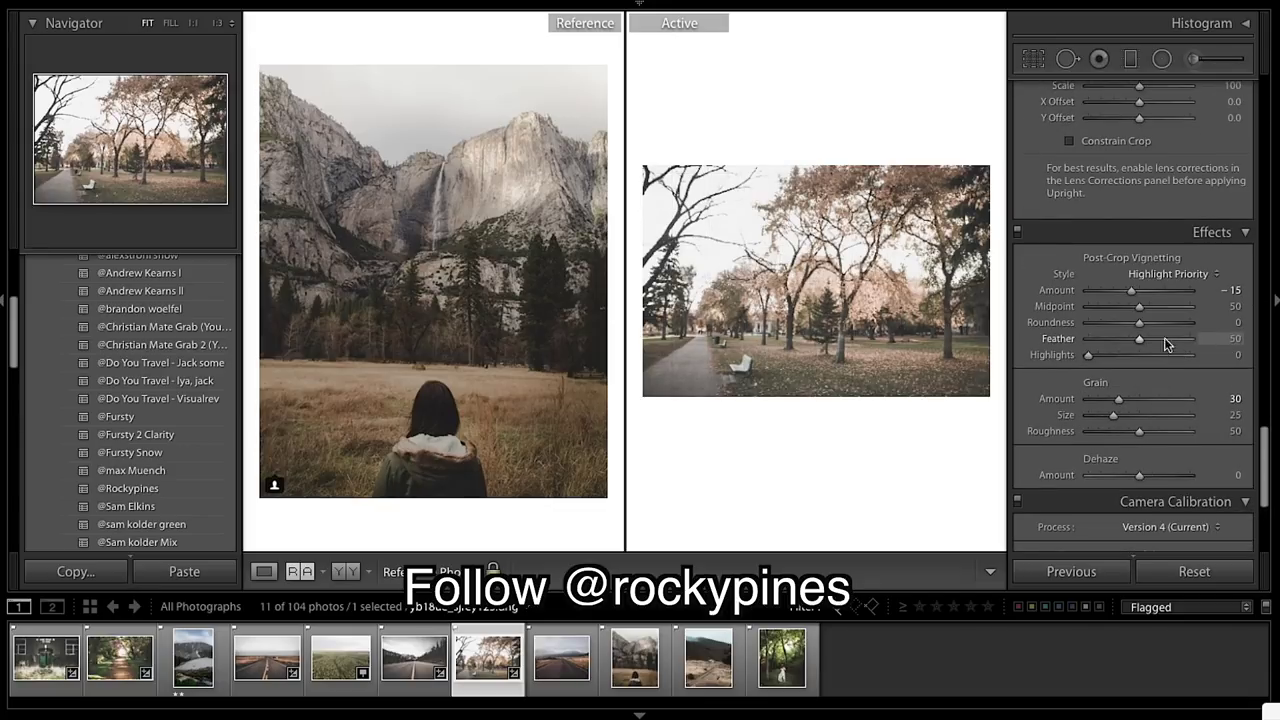
left_click_drag(1131, 290, 1125, 290)
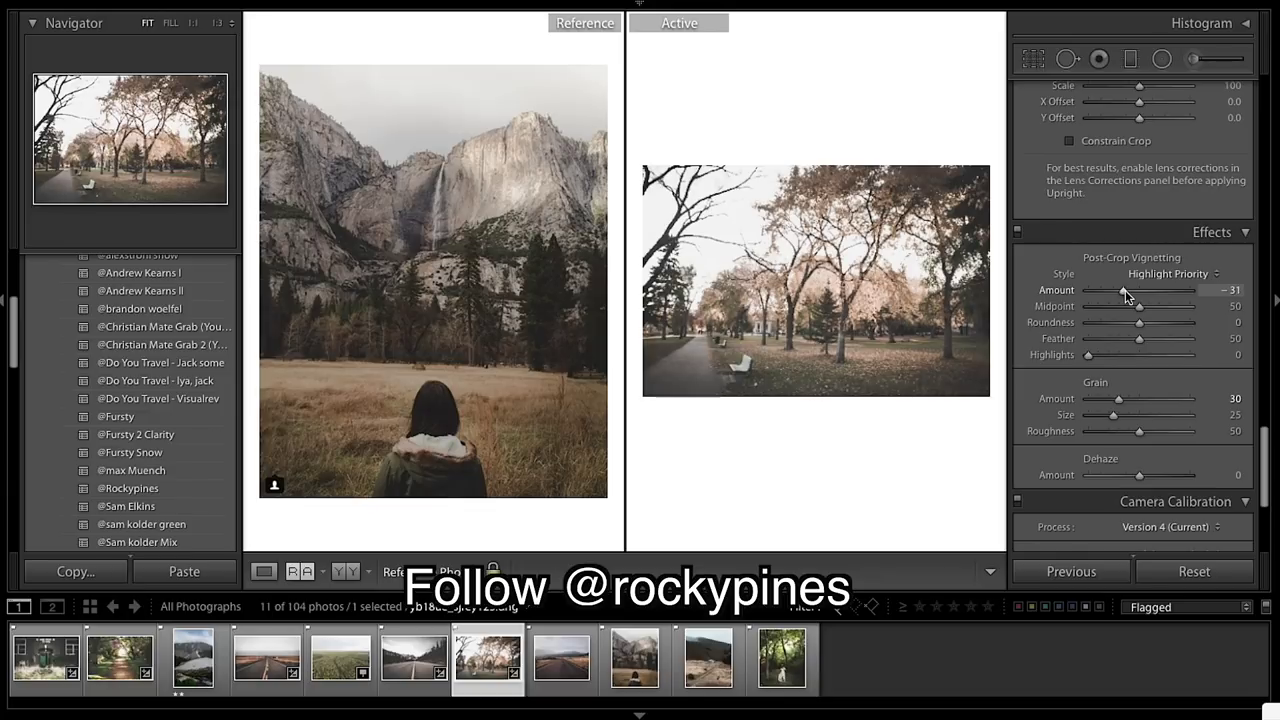
- Set Whites -50, Shadows +30 and Blacks +98, then view the unedited original
scroll(1125, 289, "up", 10)
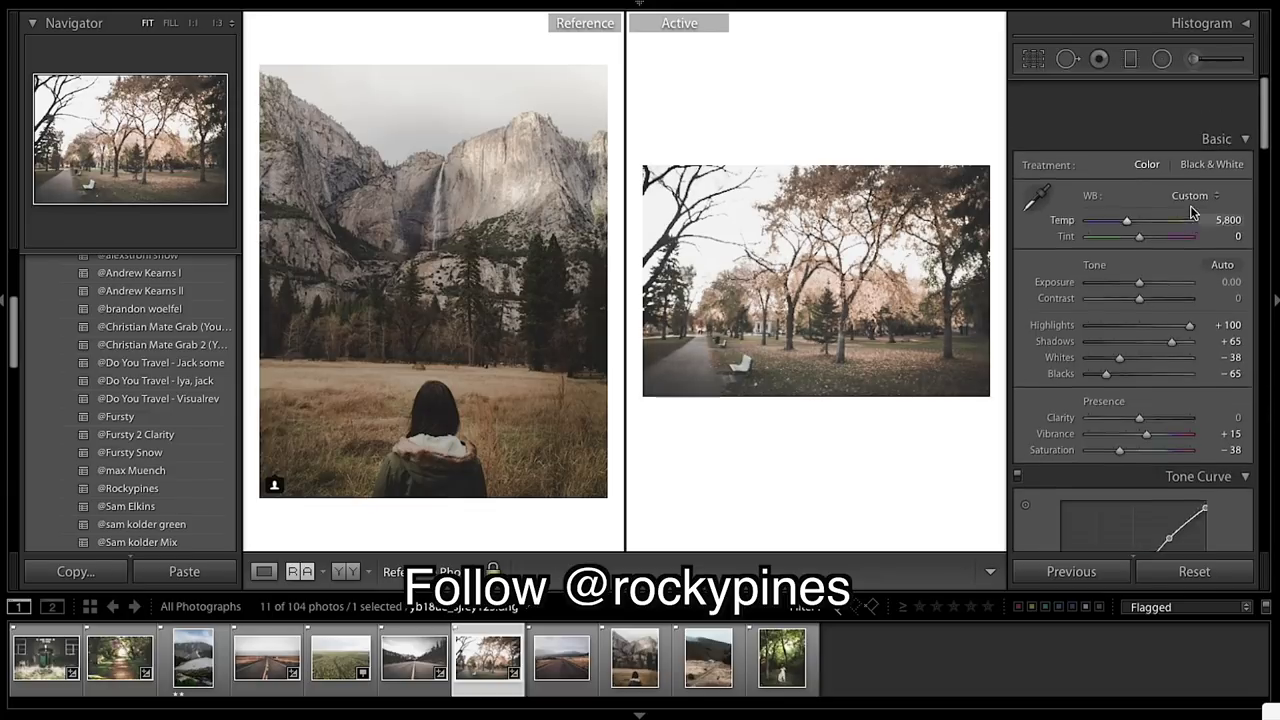
left_click_drag(1113, 310, 1107, 309)
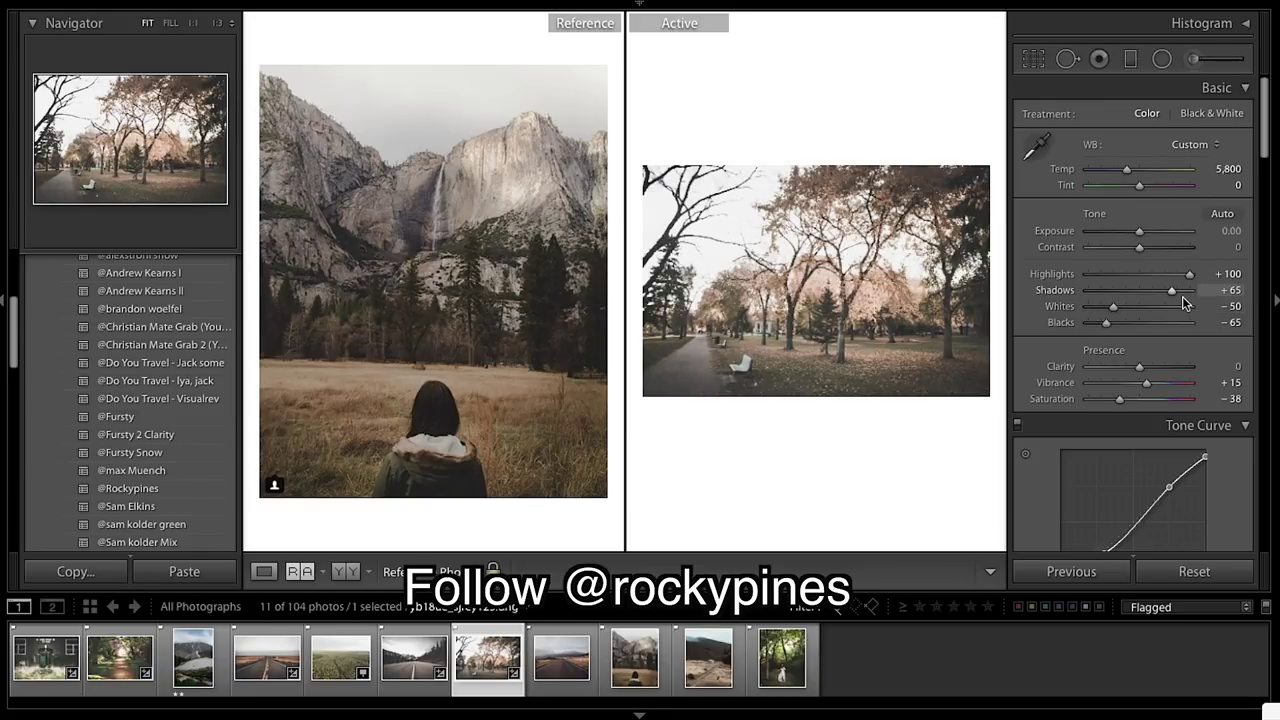
left_click_drag(1104, 322, 1112, 324)
left_click_drag(1172, 290, 1154, 300)
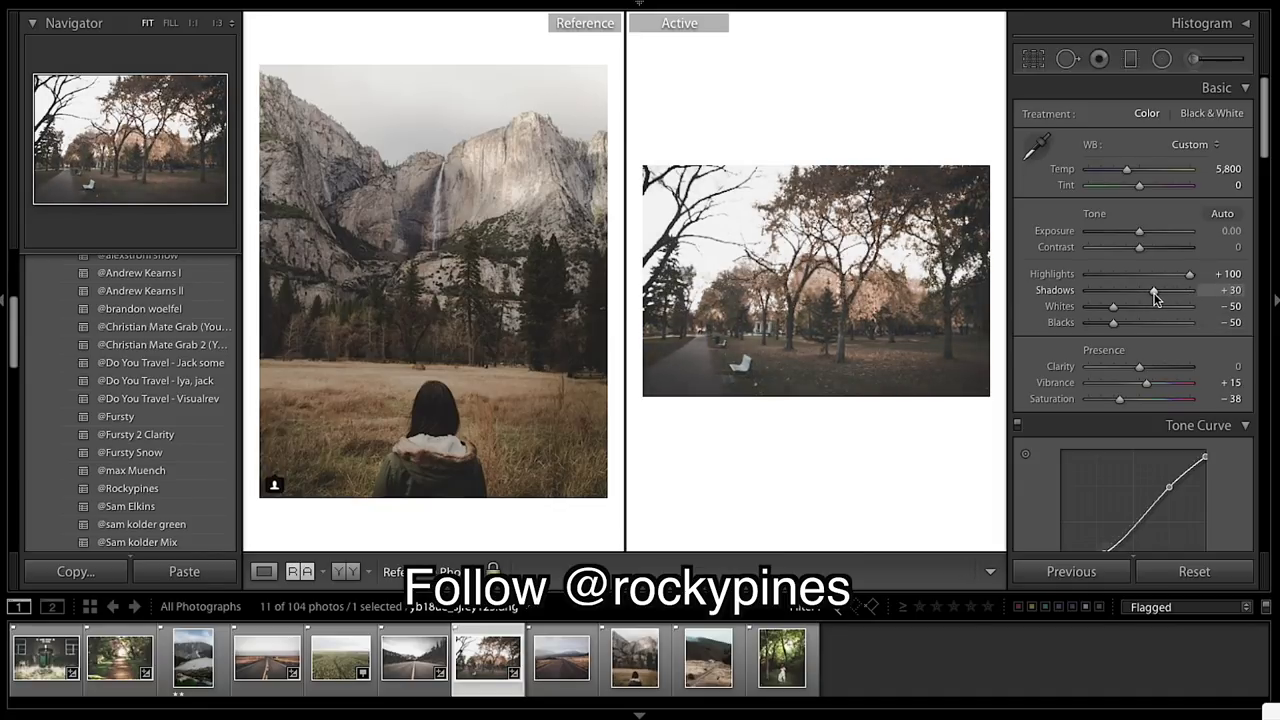
left_click_drag(1112, 321, 1189, 331)
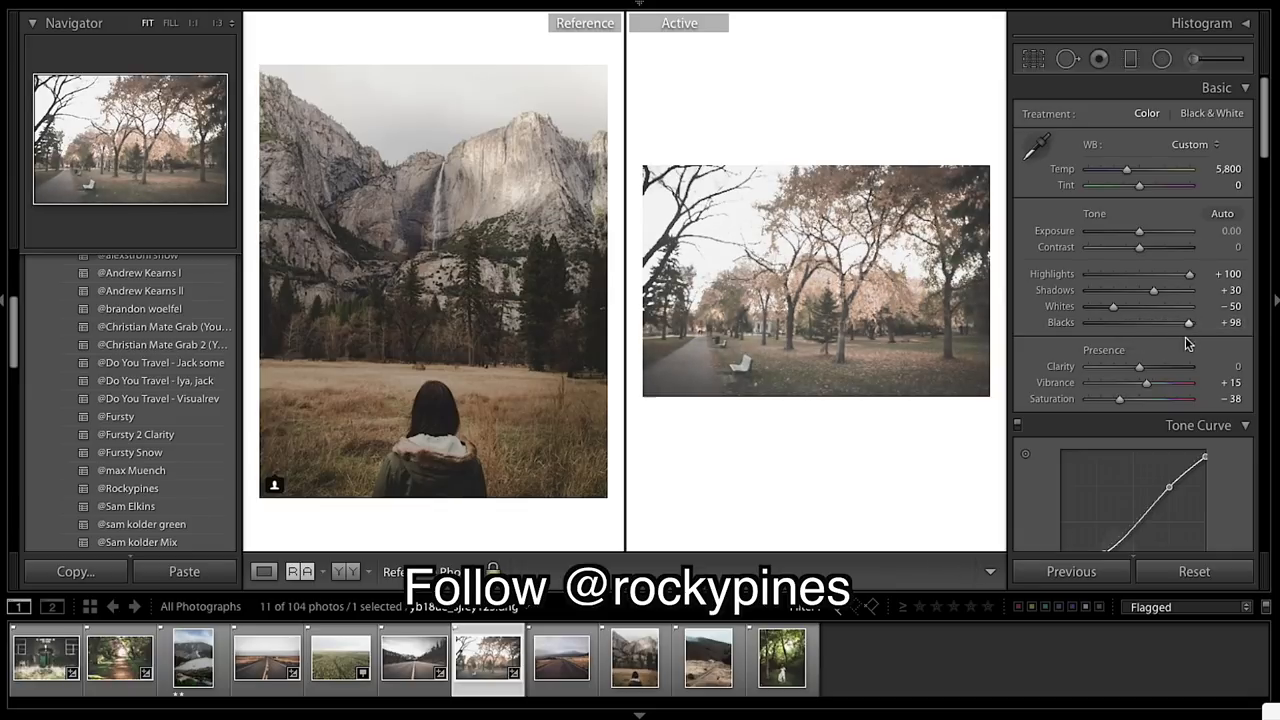
key("backslash")
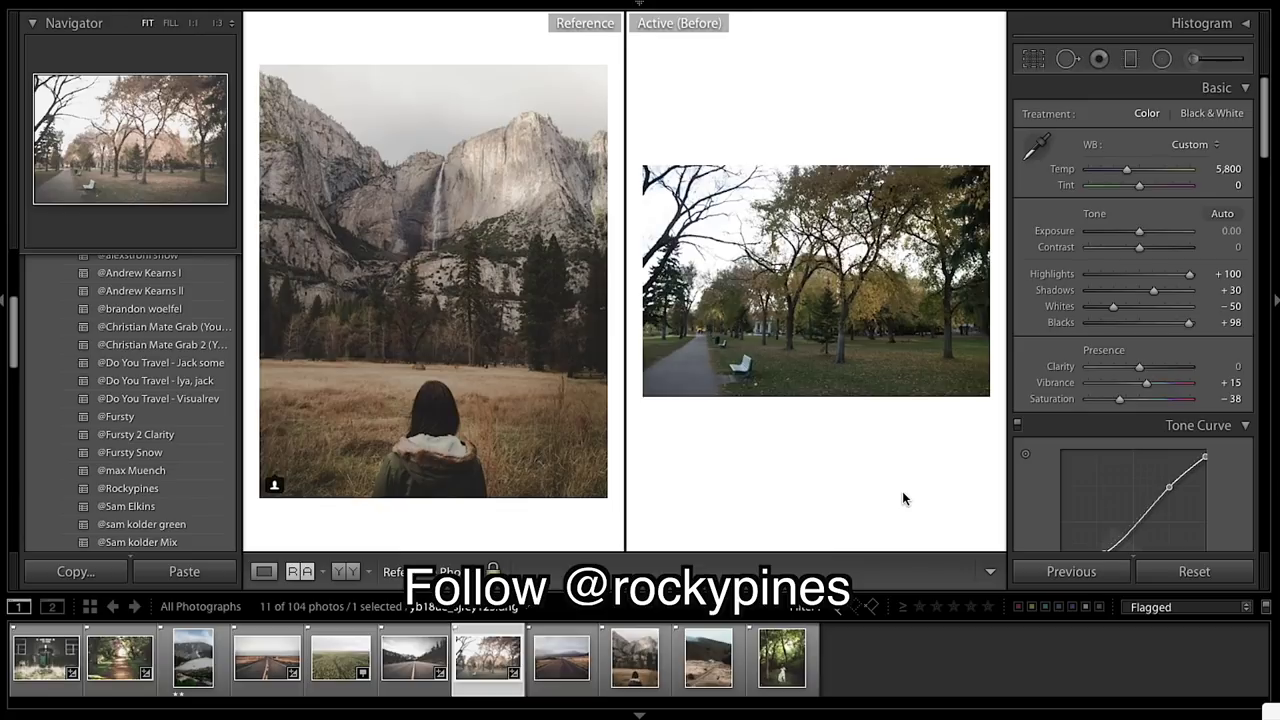
- Return to the edited park photo and set Blacks -69, Shadows +69
key("backslash")
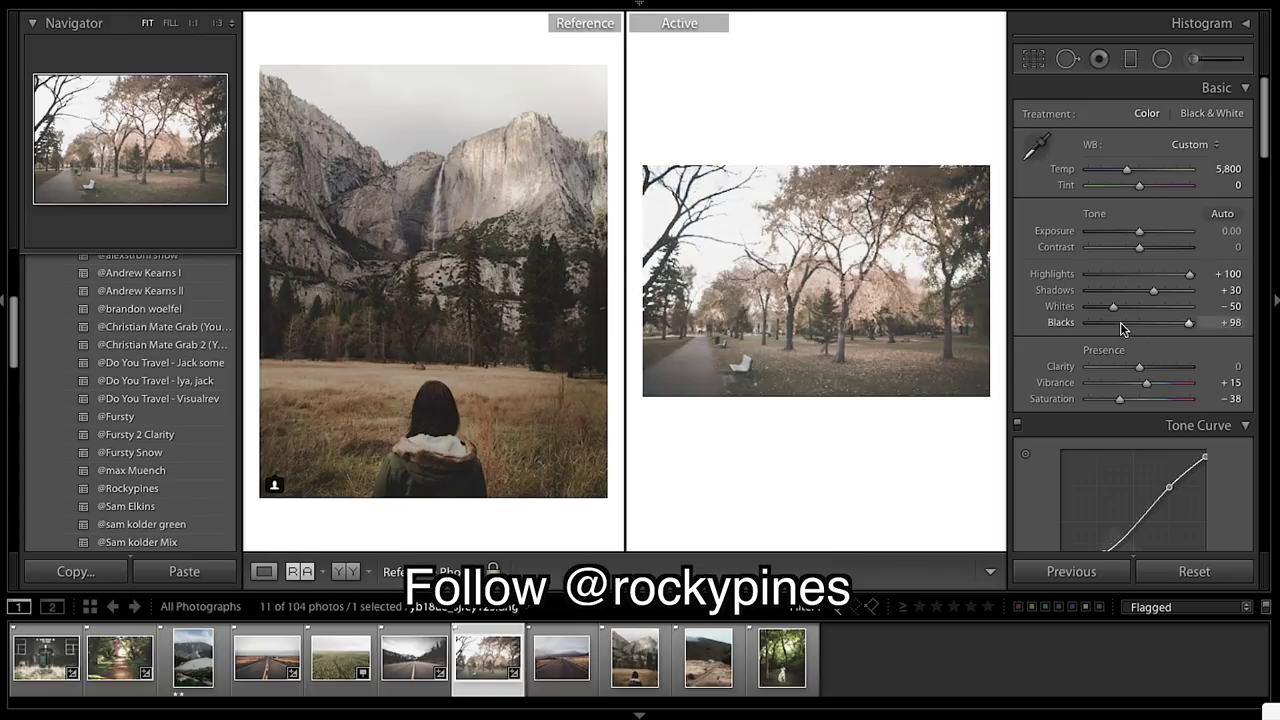
left_click_drag(1187, 323, 1104, 324)
left_click_drag(1153, 290, 1175, 292)
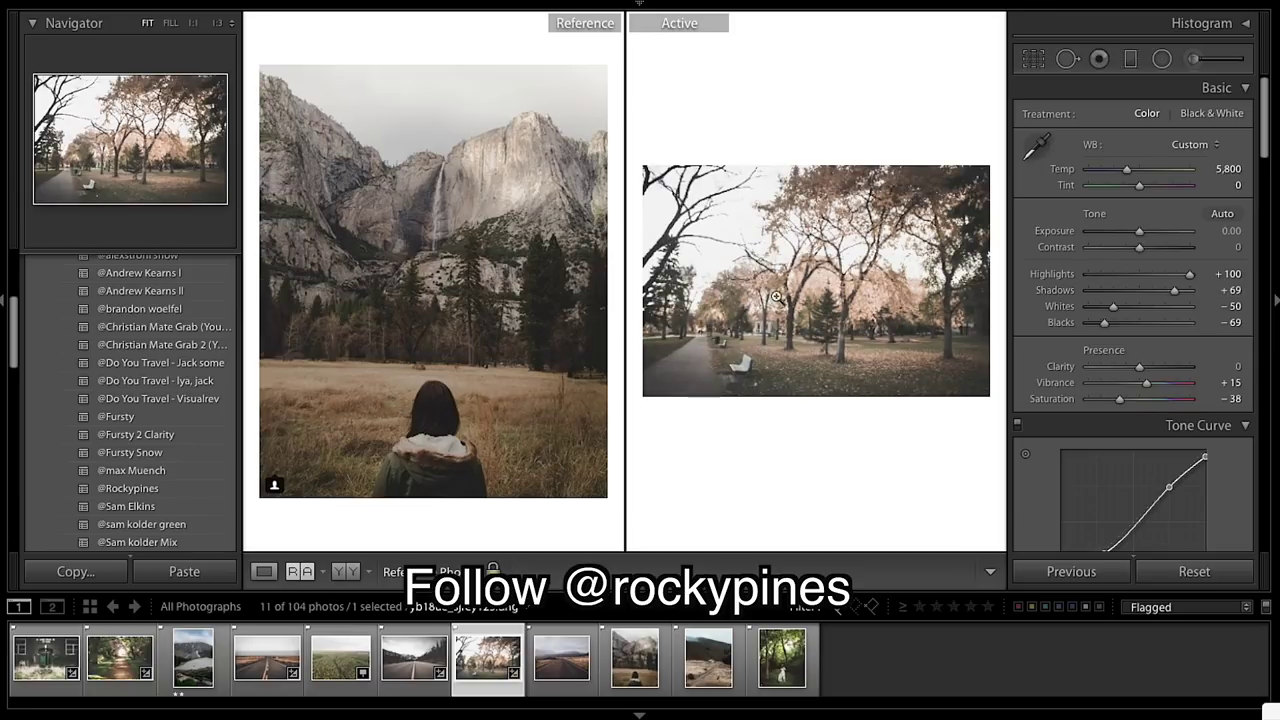